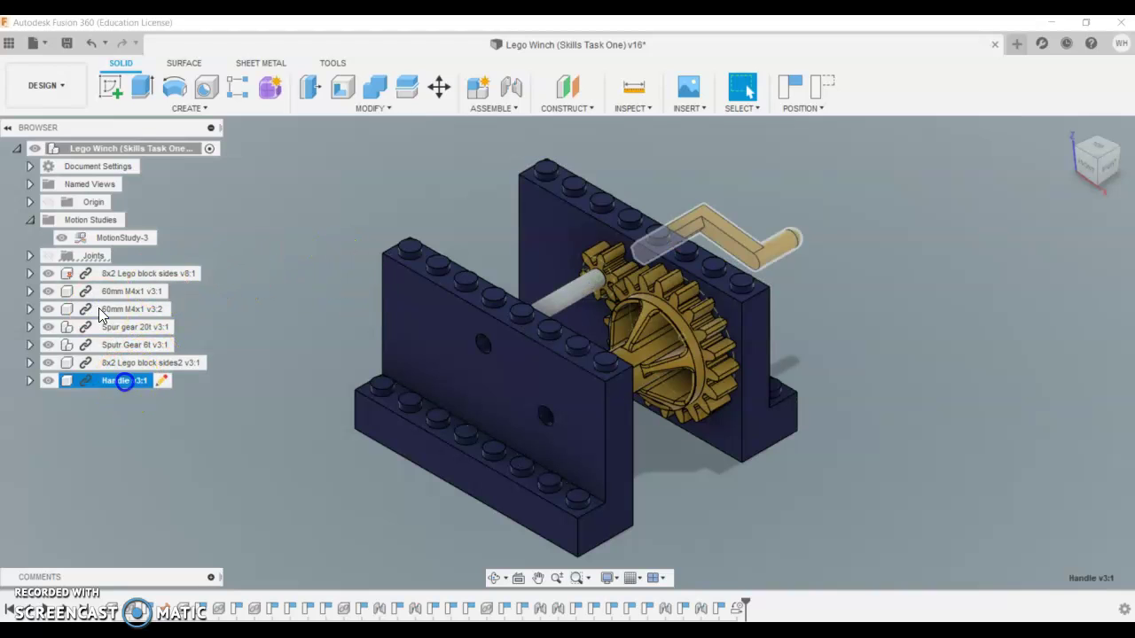
- Open the Handle component in its own document
right_click(125, 380)
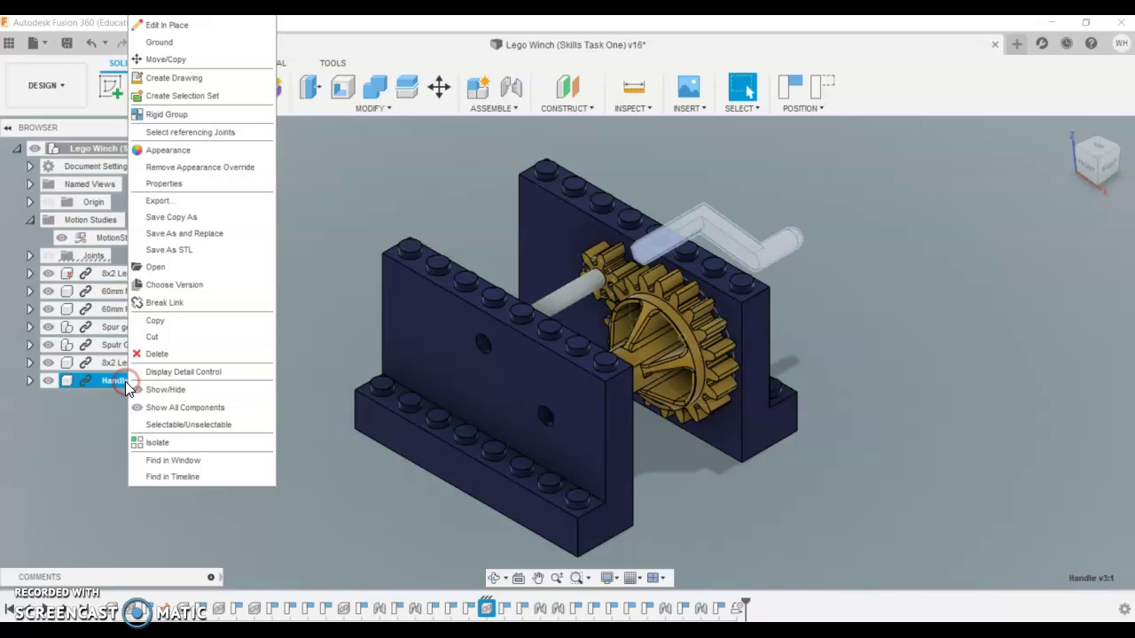
left_click(161, 275)
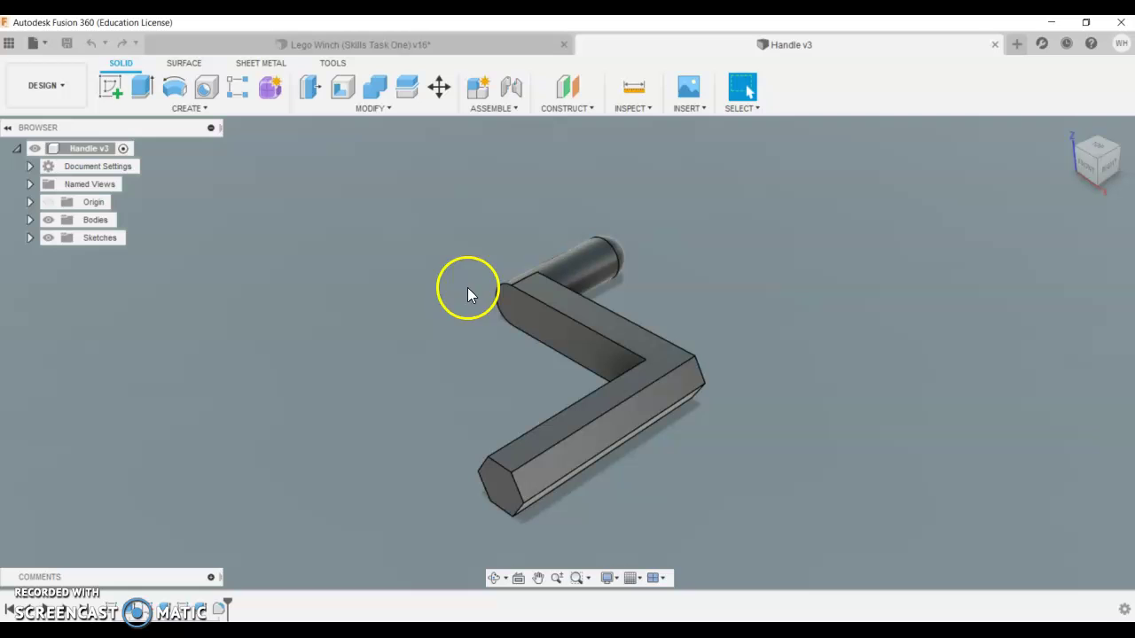
right_click(249, 252)
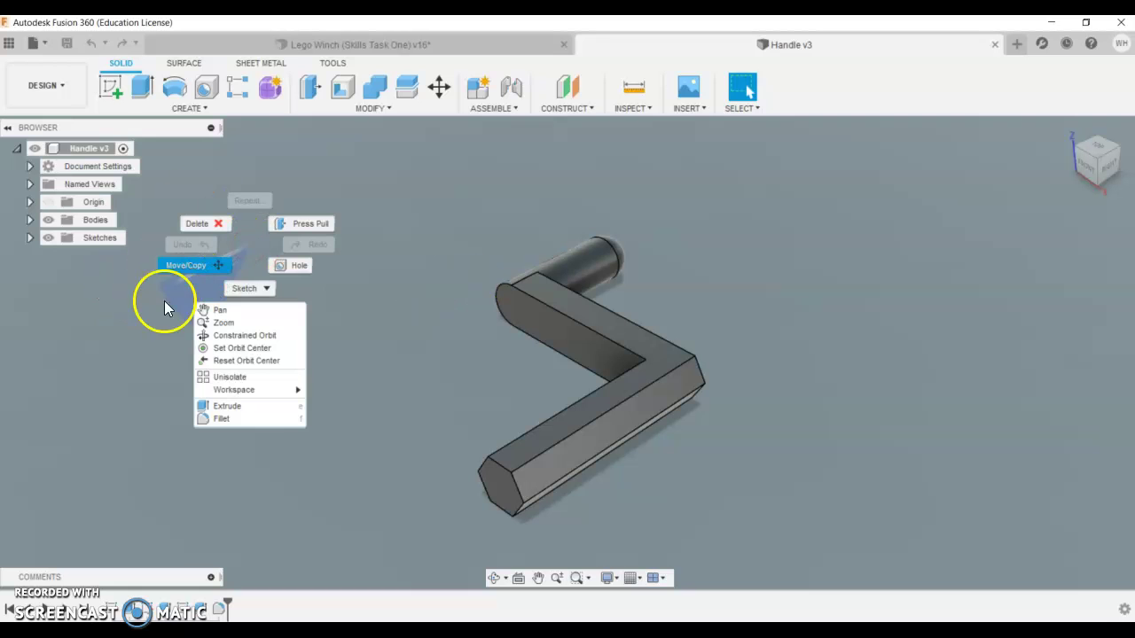
left_click(164, 301)
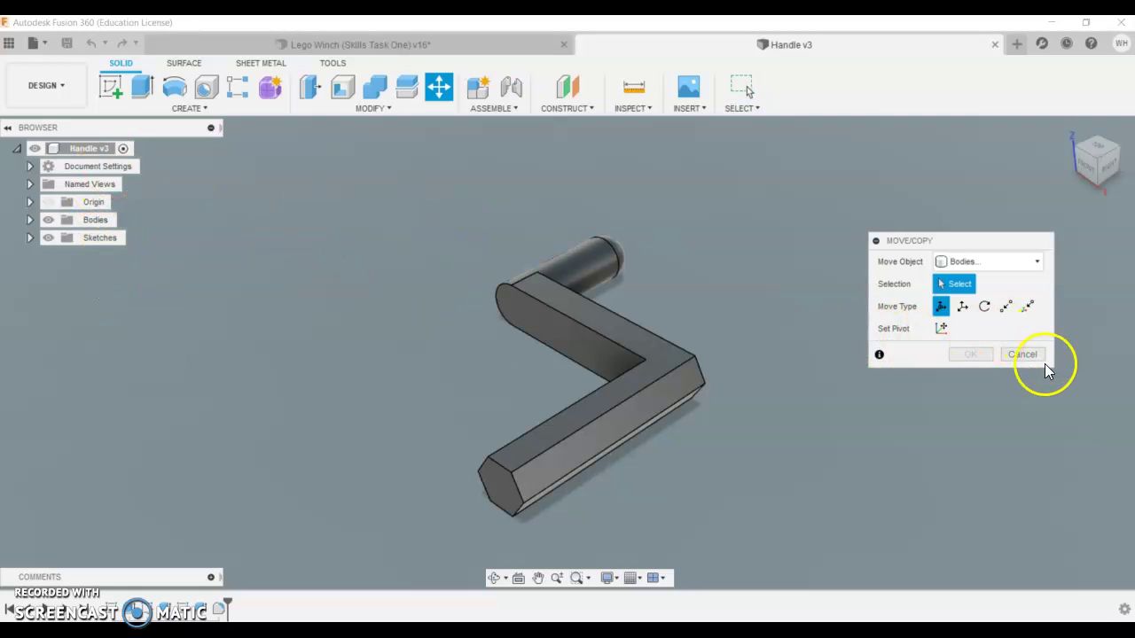
left_click(1023, 355)
- Apply ABS Plastic from the Plastic category as the Handle v3 physical material
left_click(97, 148)
right_click(98, 147)
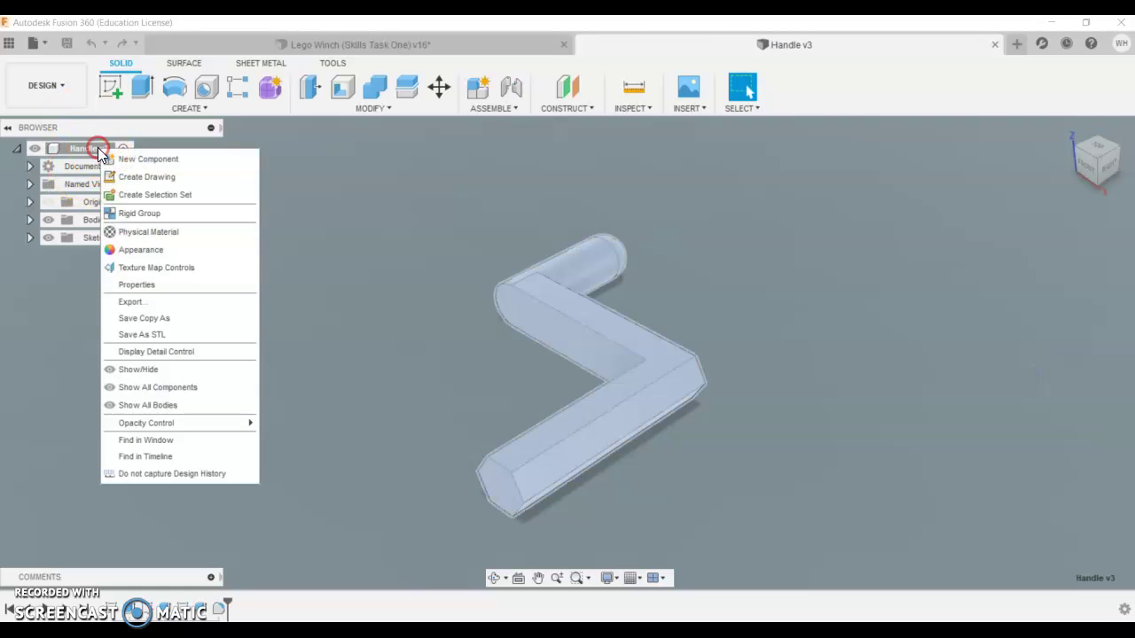
left_click(174, 235)
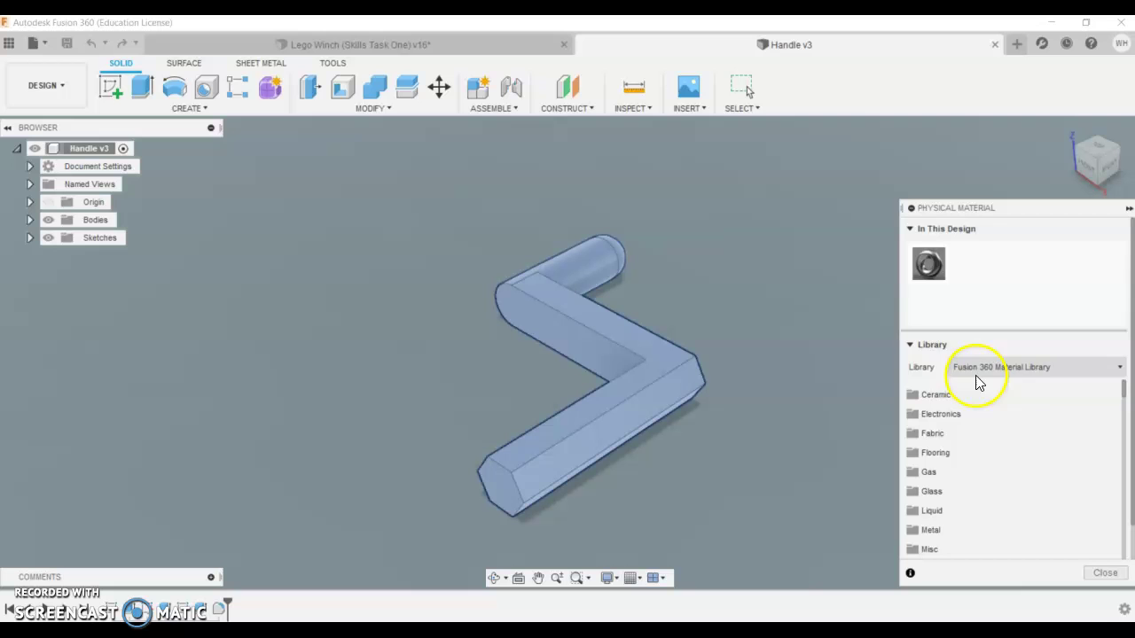
scroll(947, 496, "down", 2)
left_click(940, 524)
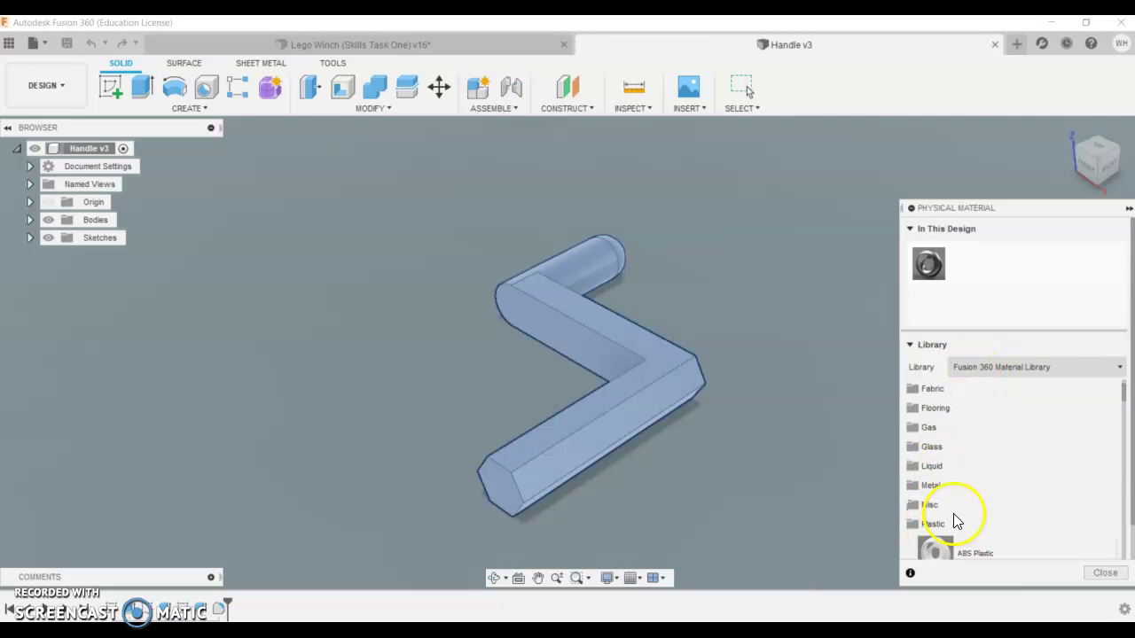
left_click_drag(929, 543, 639, 401)
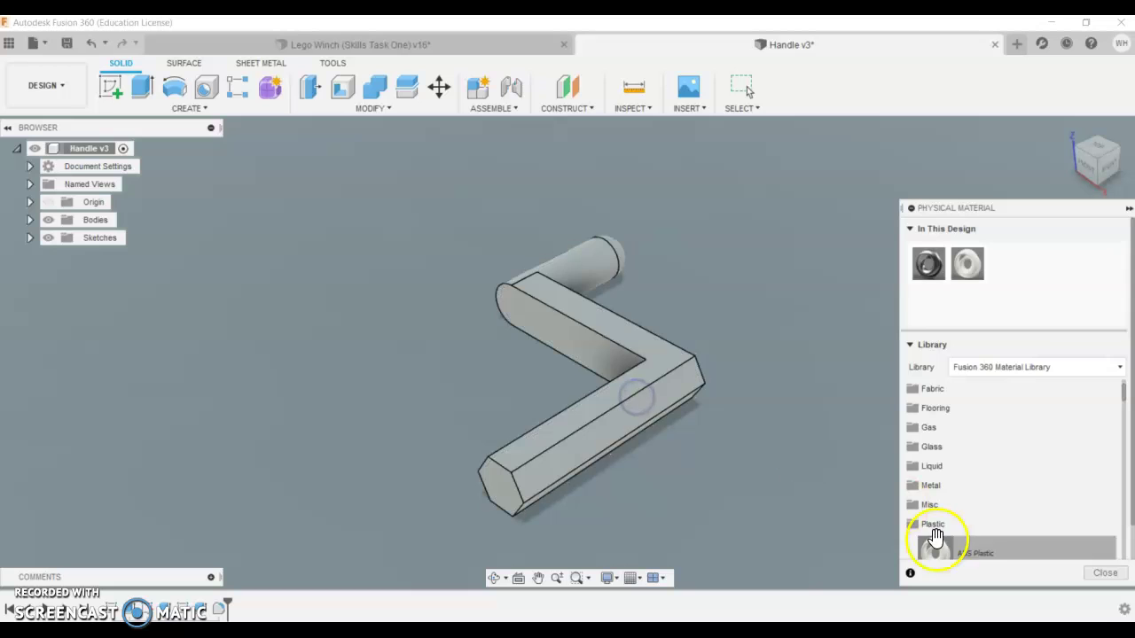
- Close the material panel and save a new version of the Handle part
left_click(1105, 574)
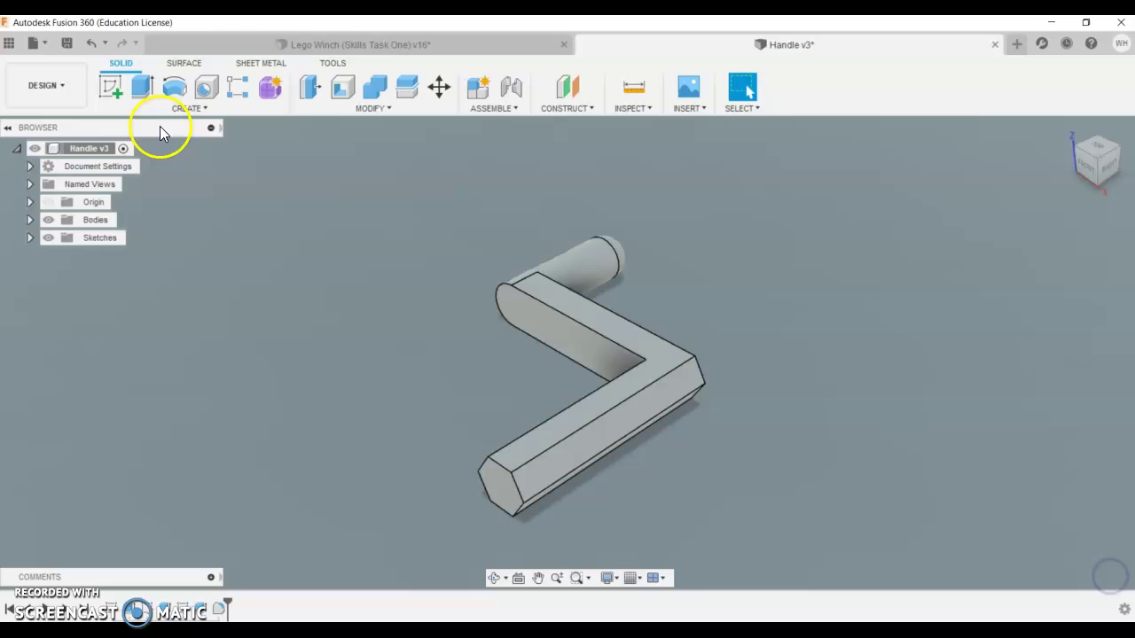
left_click(66, 43)
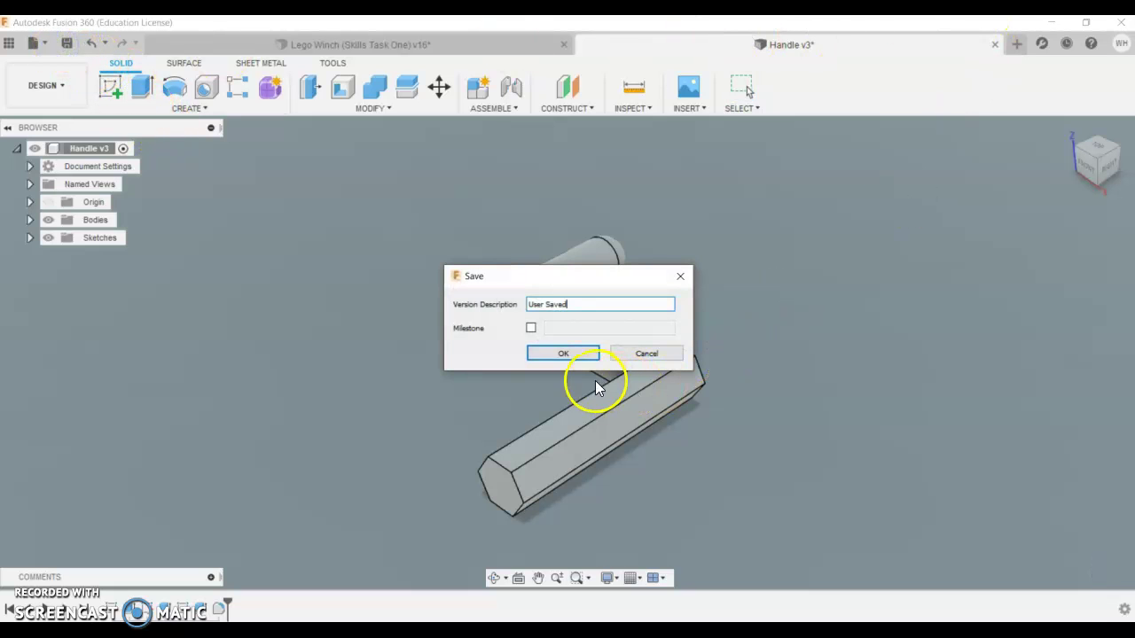
left_click(562, 352)
- Close the Handle tab and update the winch assembly's reference to Handle v4
left_click(995, 44)
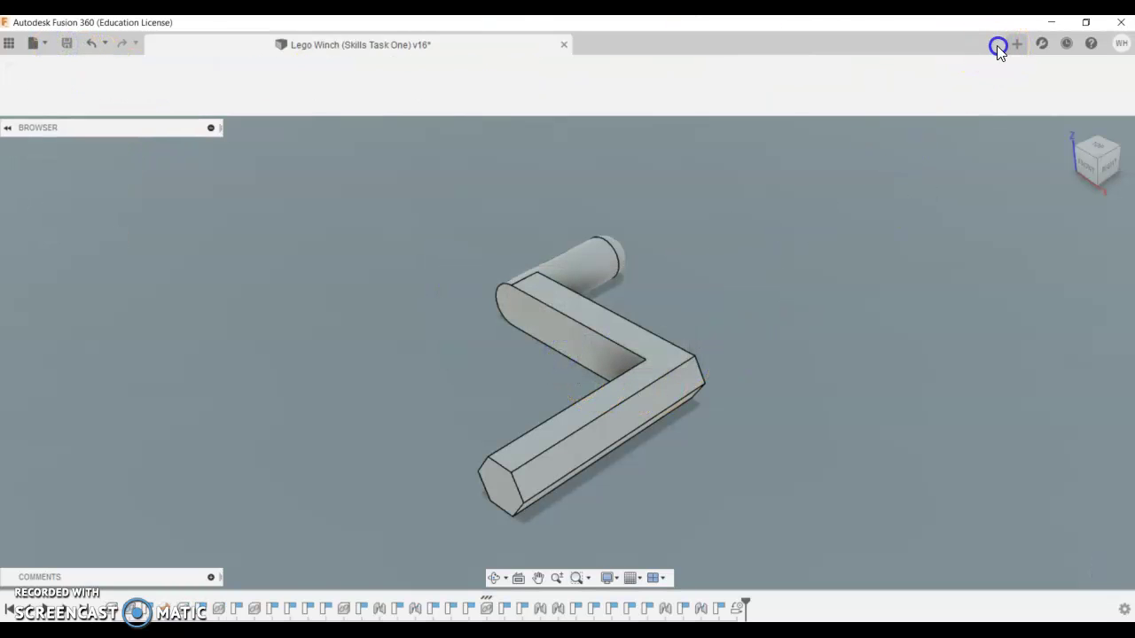
left_click(844, 321)
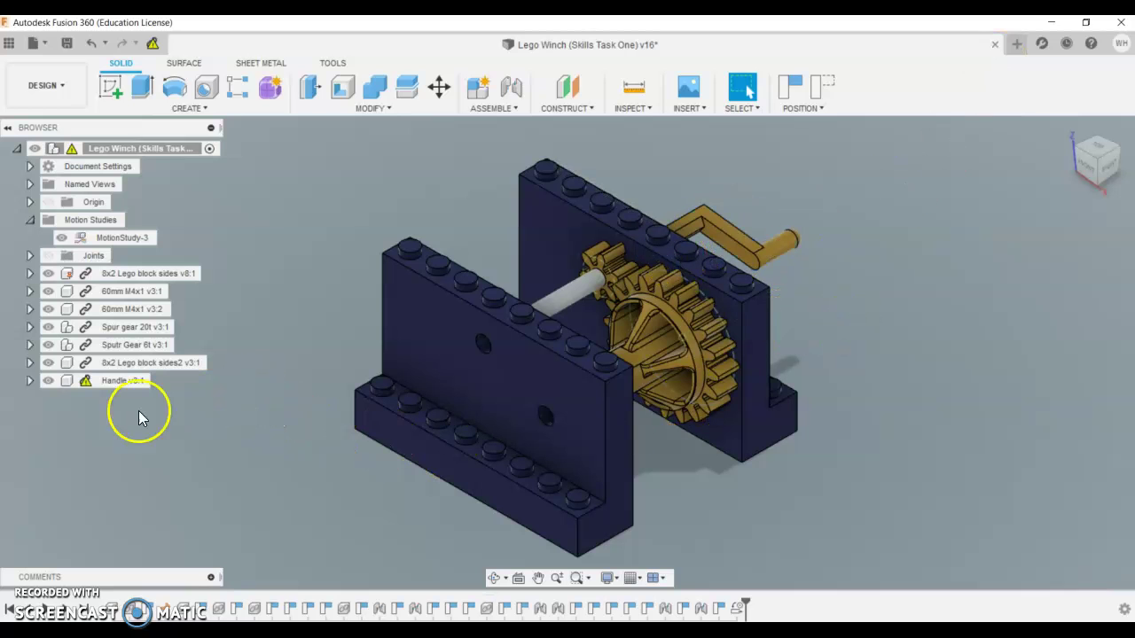
mouse_move(89, 385)
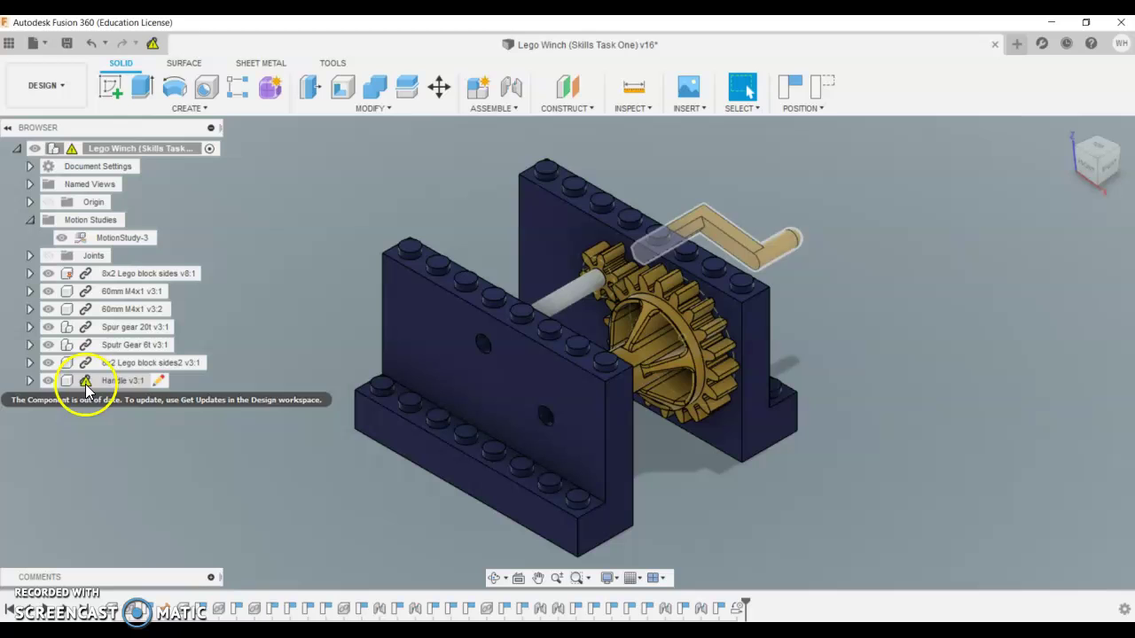
left_click(152, 44)
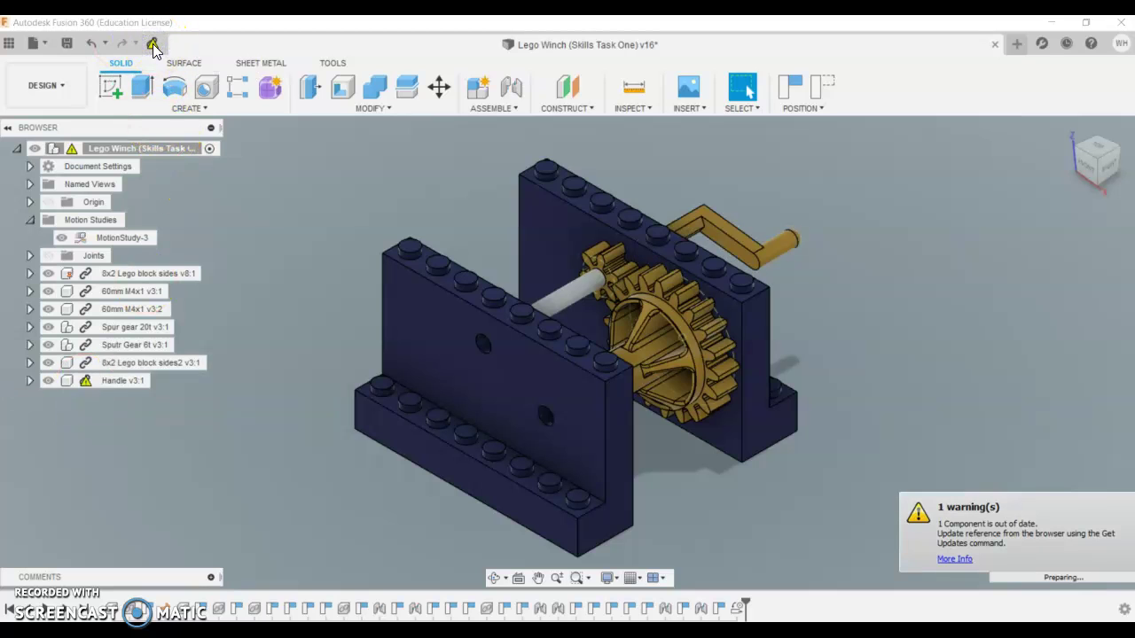
left_click(152, 44)
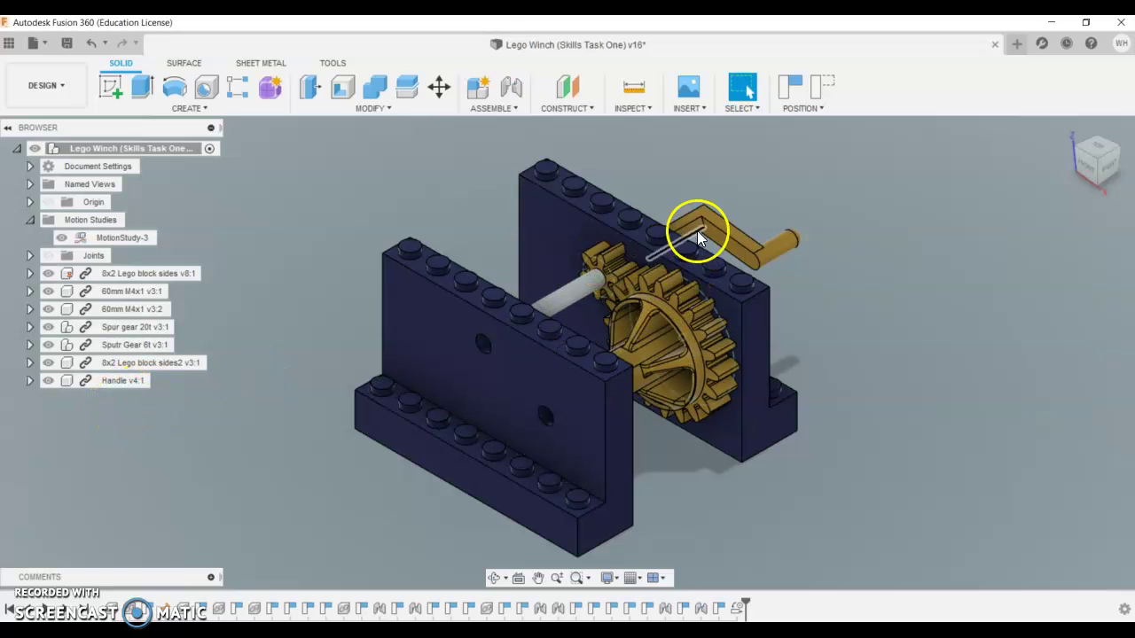
left_click(567, 305)
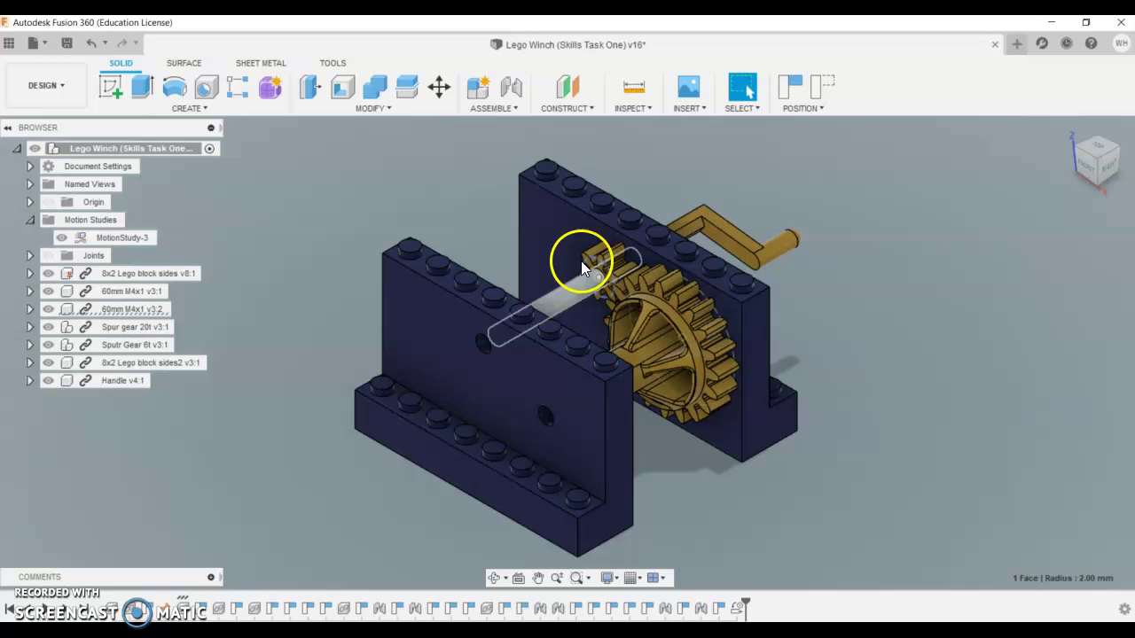
left_click(206, 363)
left_click(593, 351)
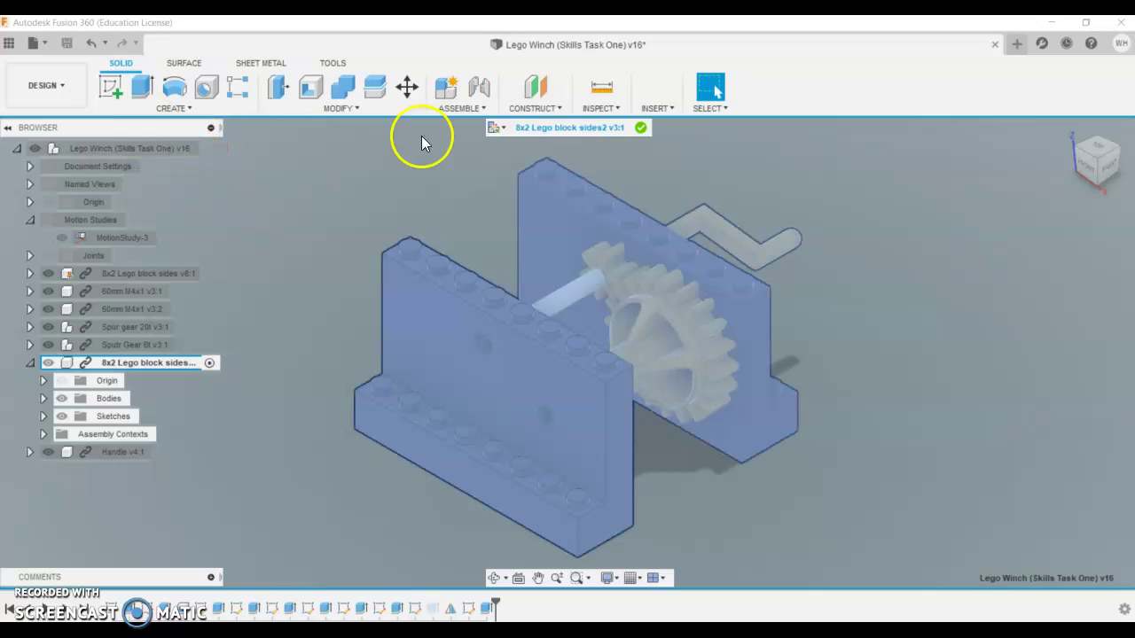
left_click(640, 129)
left_click(286, 213)
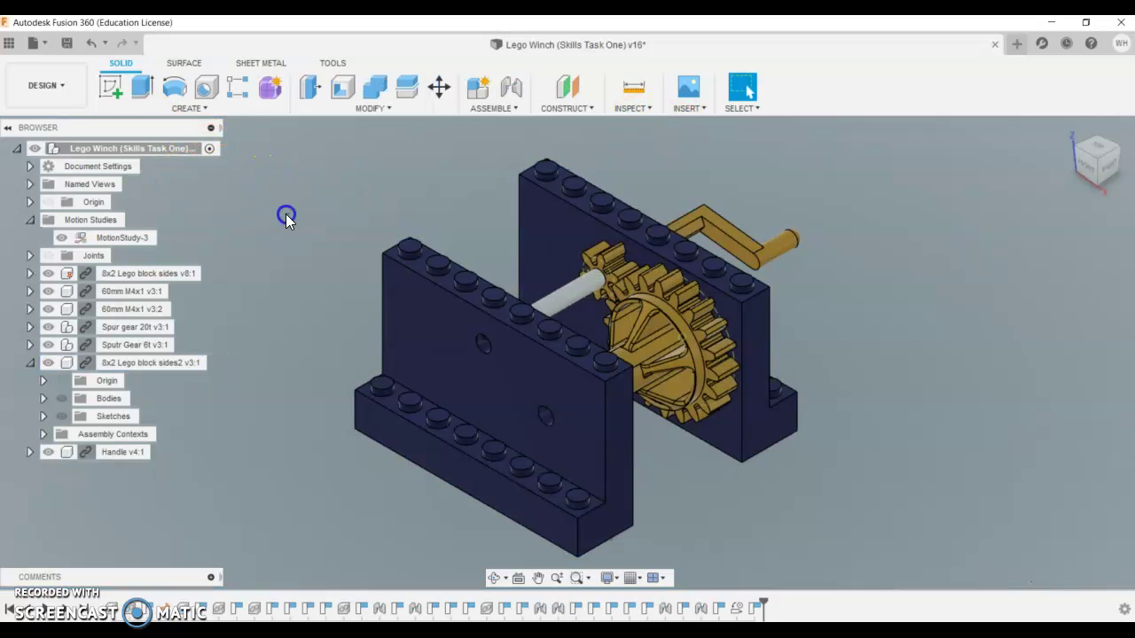
left_click(29, 362)
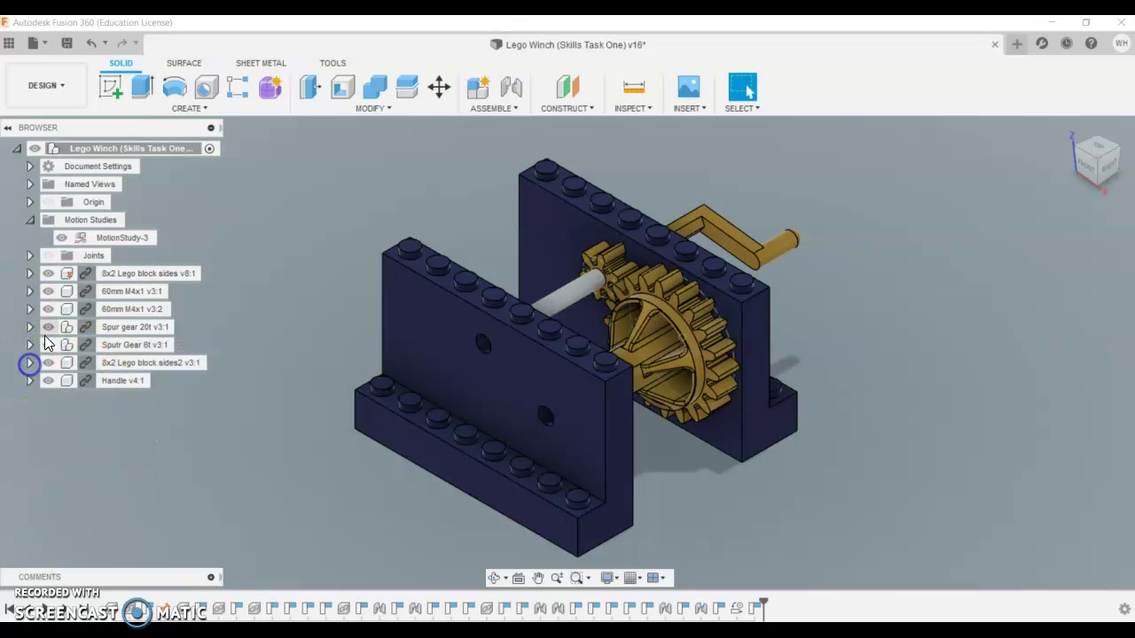
right_click(140, 273)
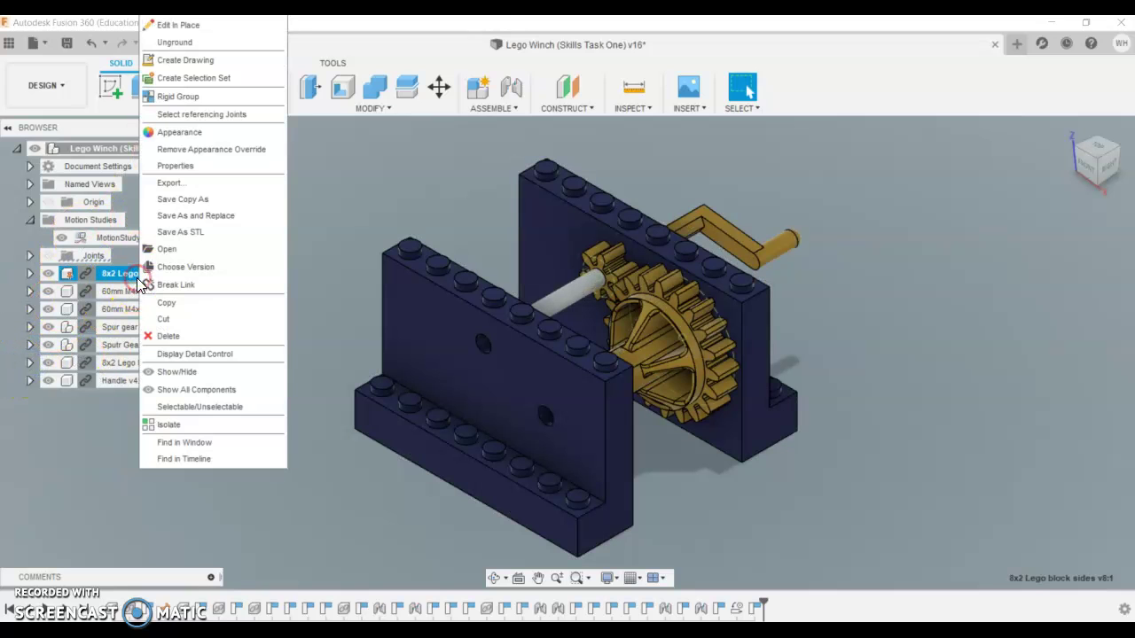
left_click(175, 169)
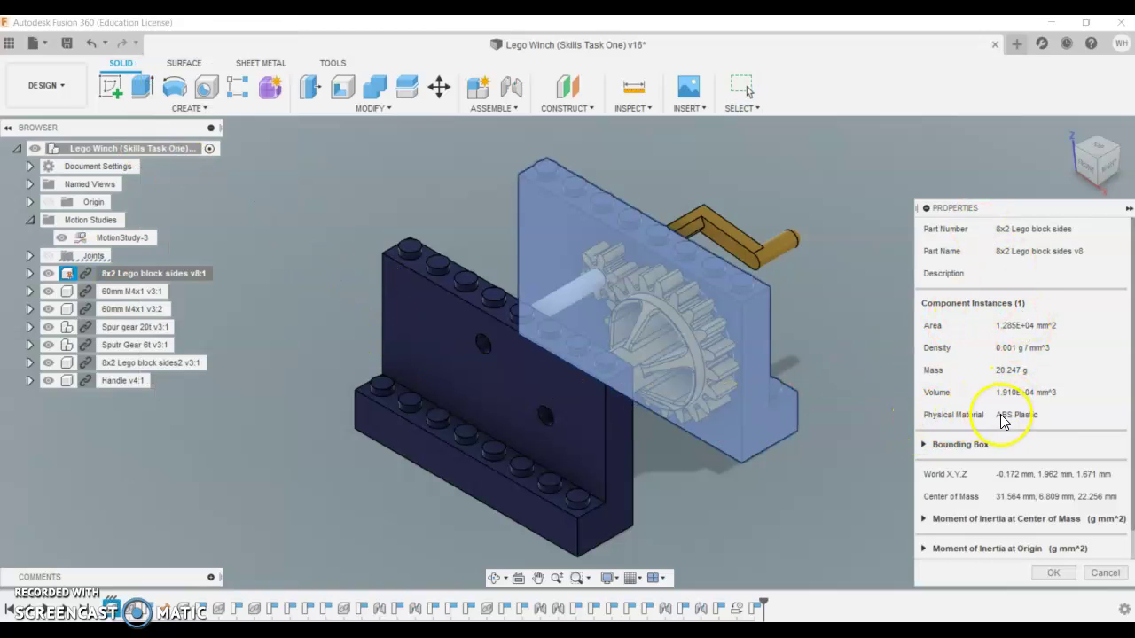
left_click(1055, 575)
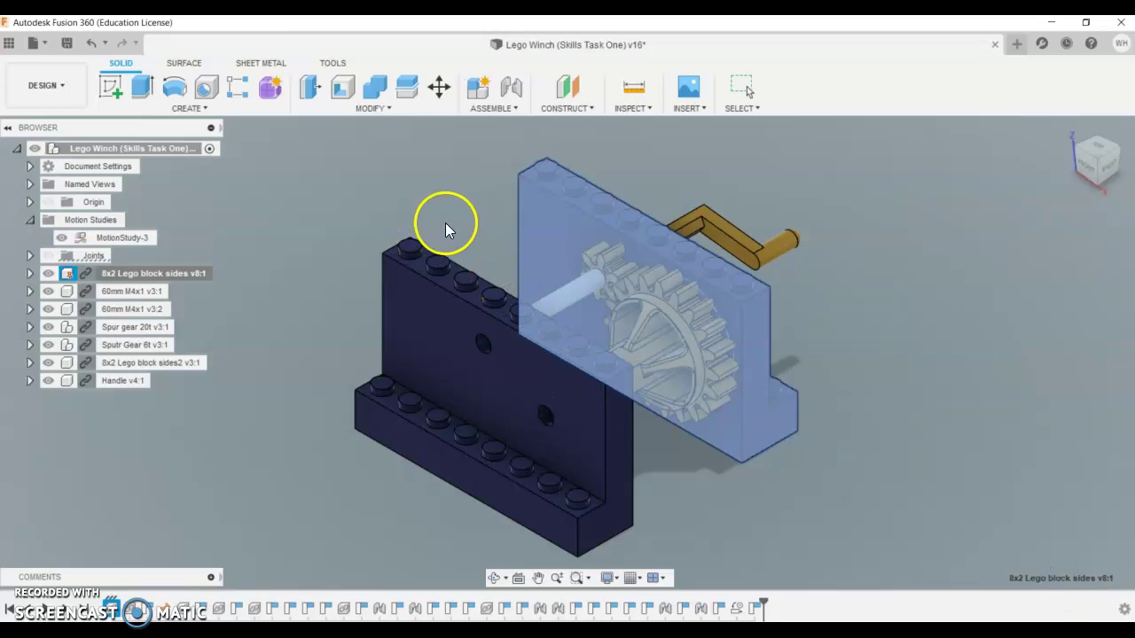
left_click(246, 245)
right_click(246, 243)
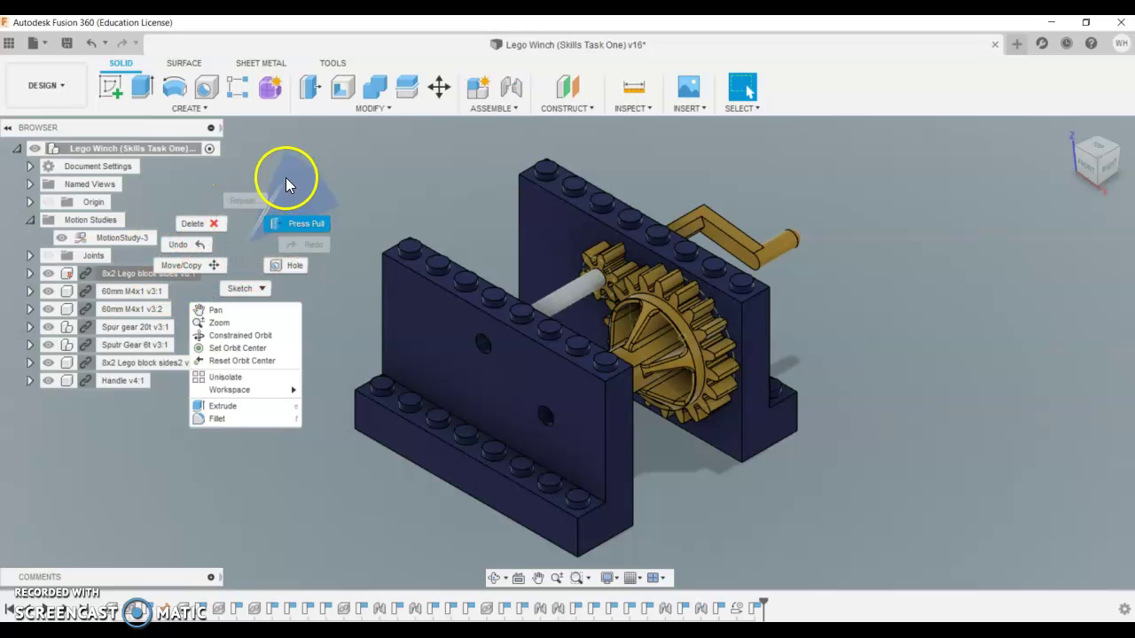
left_click(235, 175)
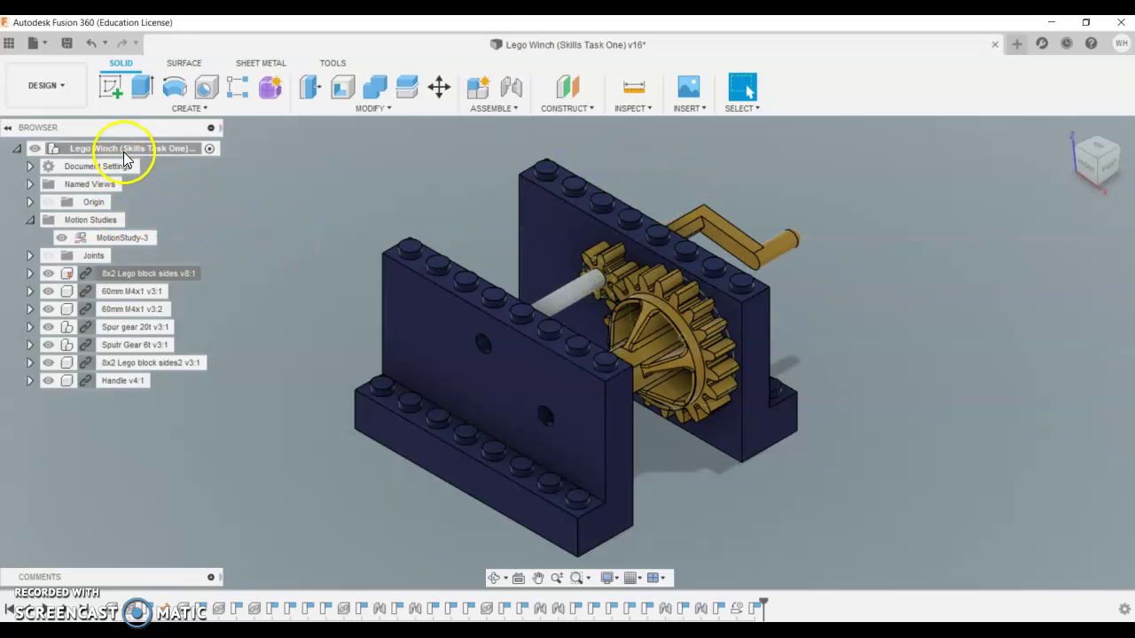
left_click(229, 239)
- Apply translucent matte blue plastic to the side and front Lego blocks
right_click(160, 281)
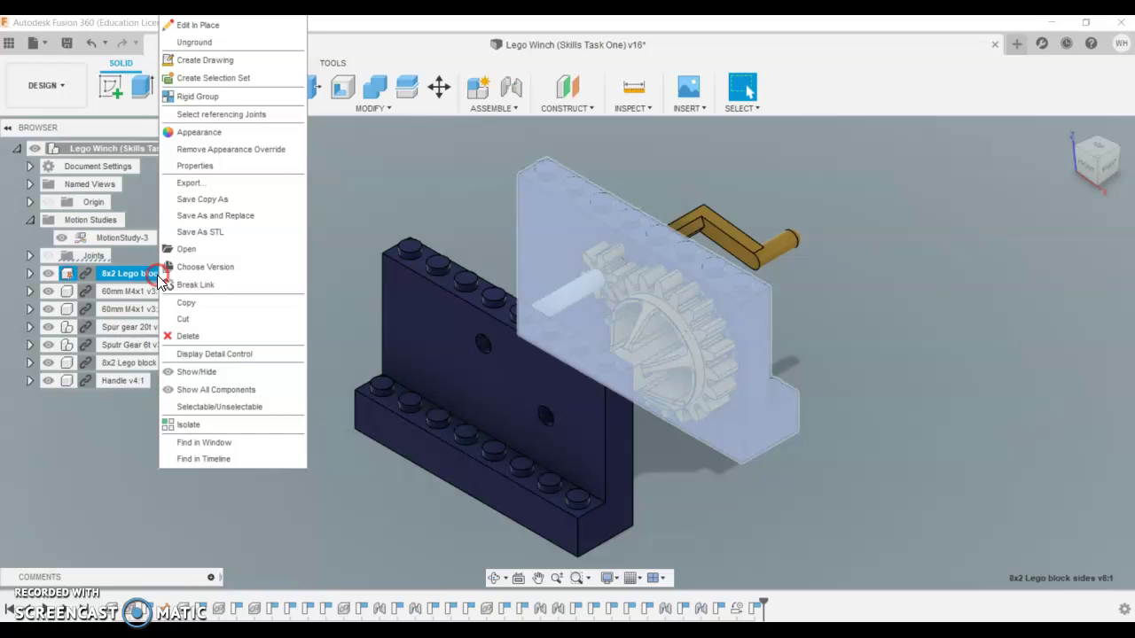
left_click(200, 131)
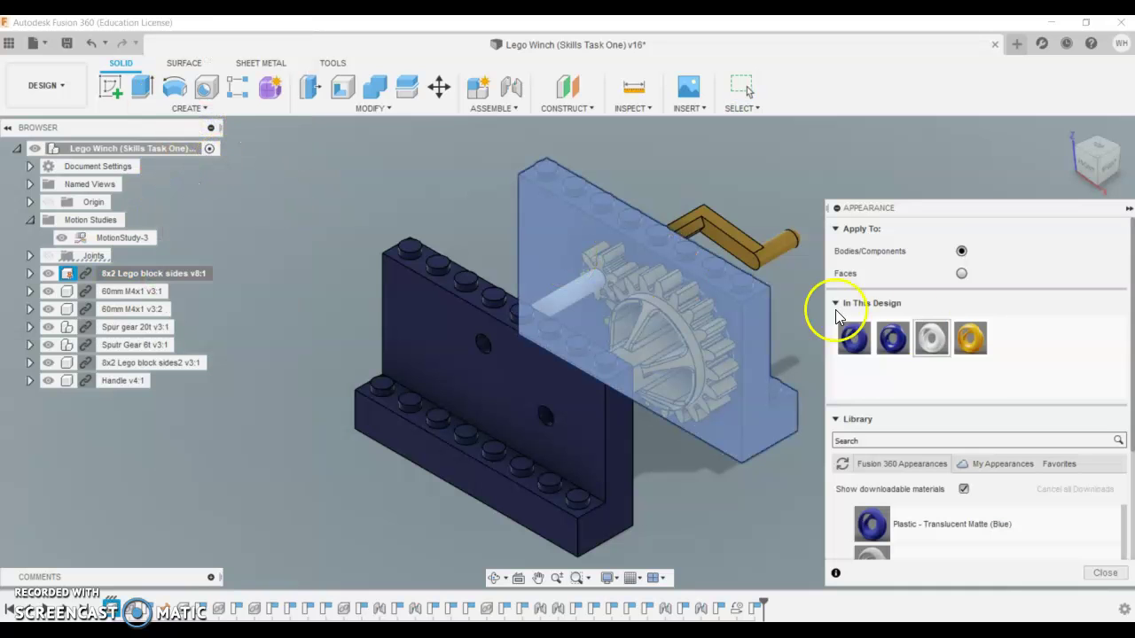
scroll(1002, 375, "down", 2)
scroll(1001, 417, "down", 1)
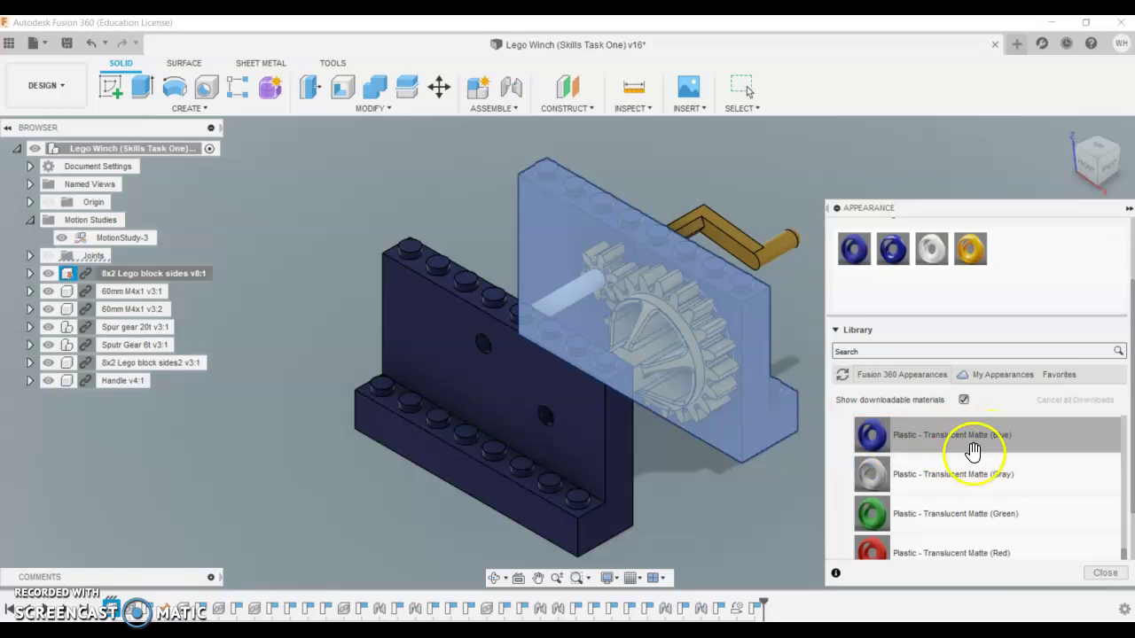
left_click_drag(865, 434, 755, 401)
left_click_drag(880, 440, 615, 468)
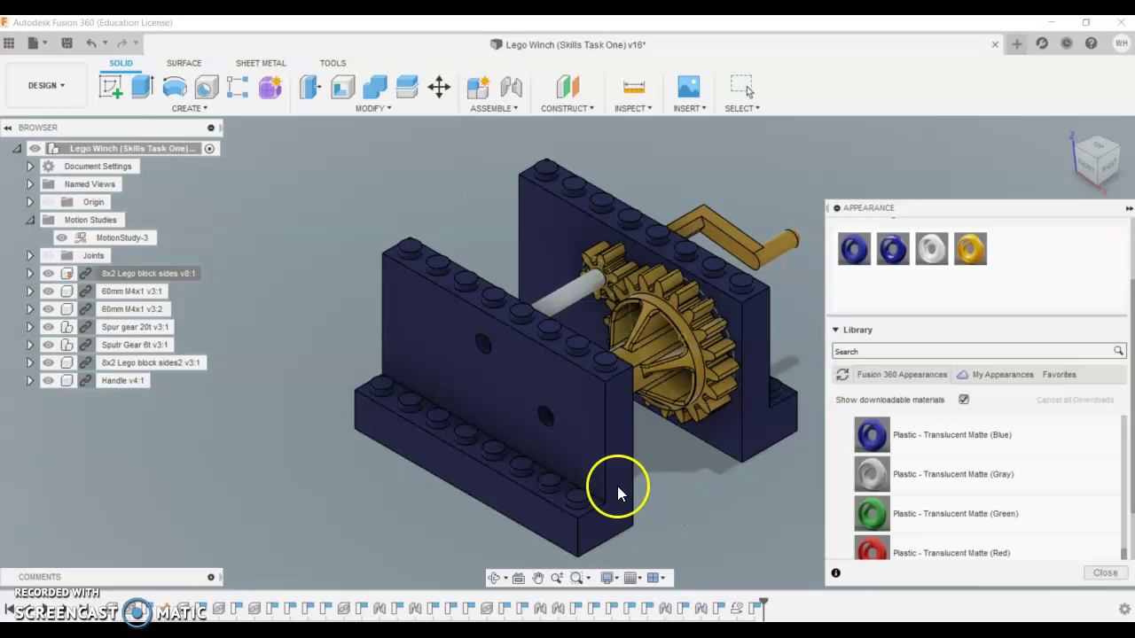
- Give the spur gear and crank handle the yellow gold appearance, then close the library
left_click_drag(956, 252, 717, 351)
left_click_drag(960, 252, 770, 250)
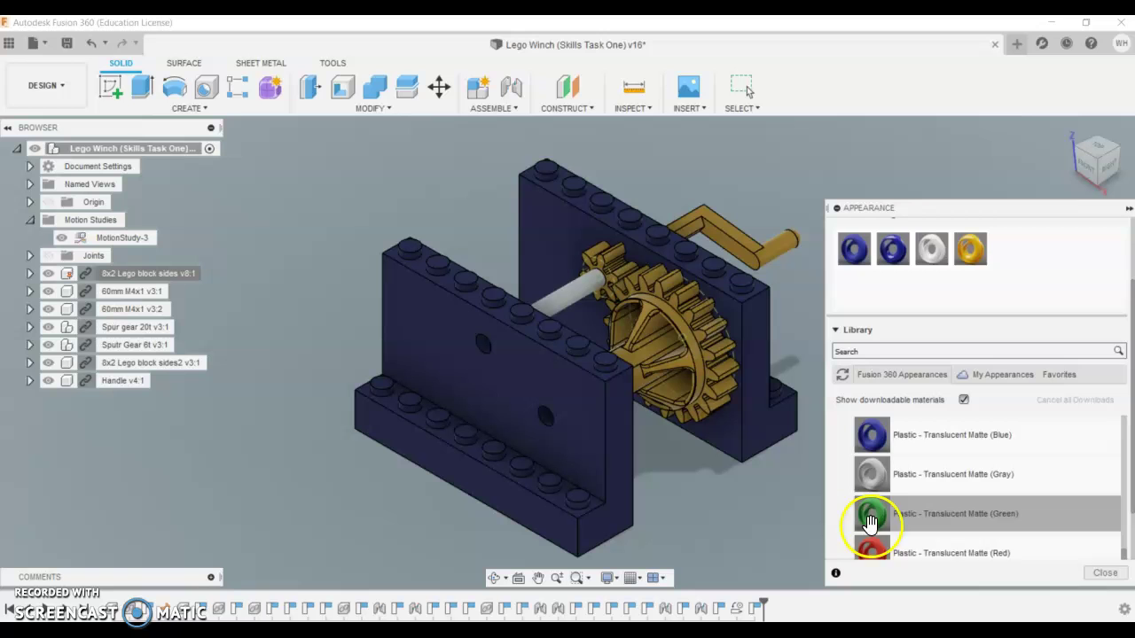
left_click(1105, 572)
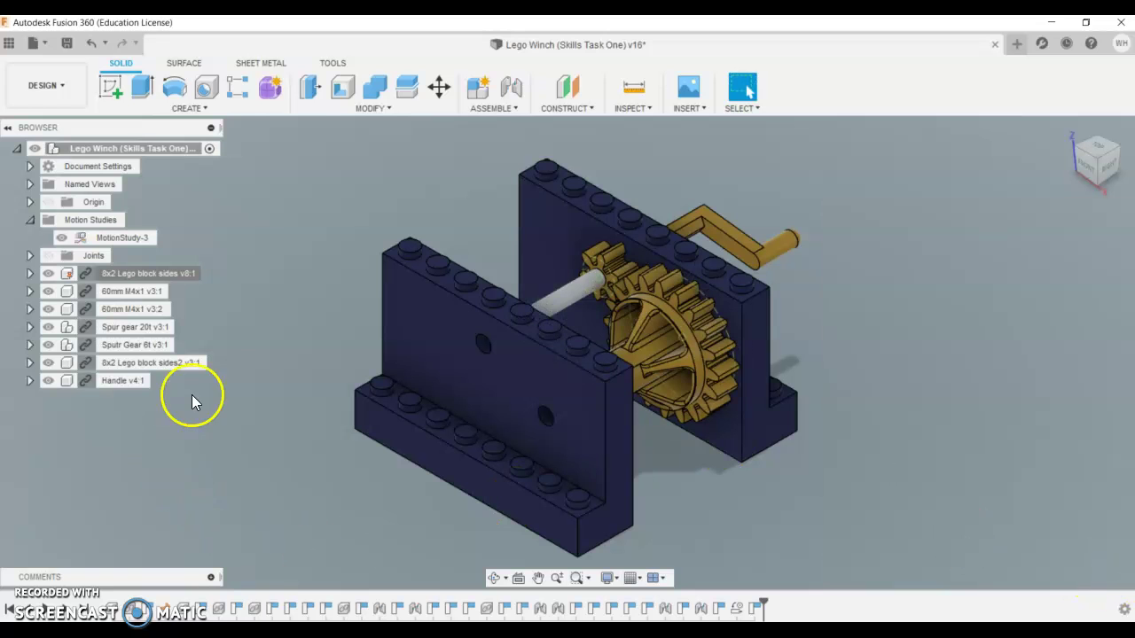
scroll(482, 335, "down", 2)
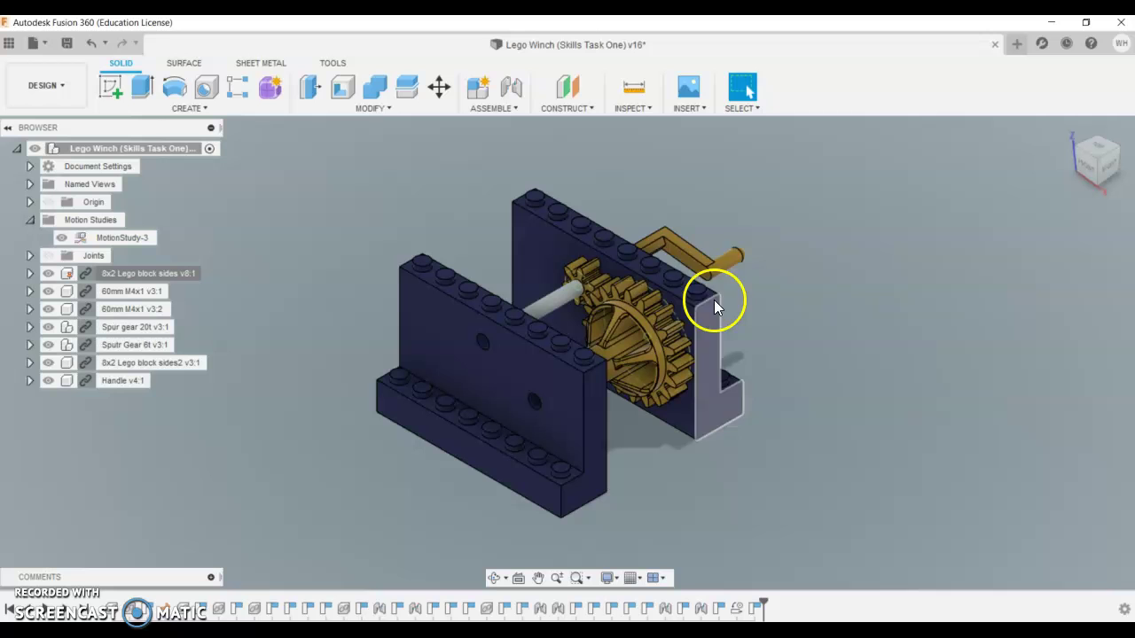
scroll(579, 332, "up", 2)
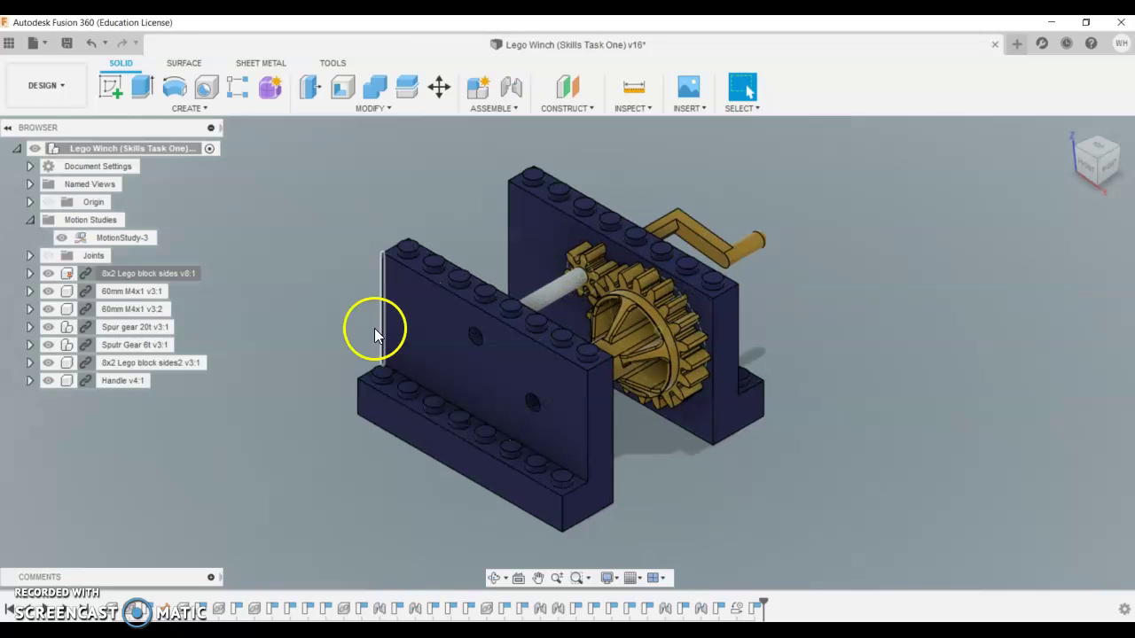
- Switch to the Animation workspace, delete the View clip, and set the playhead to 3 seconds
left_click(44, 84)
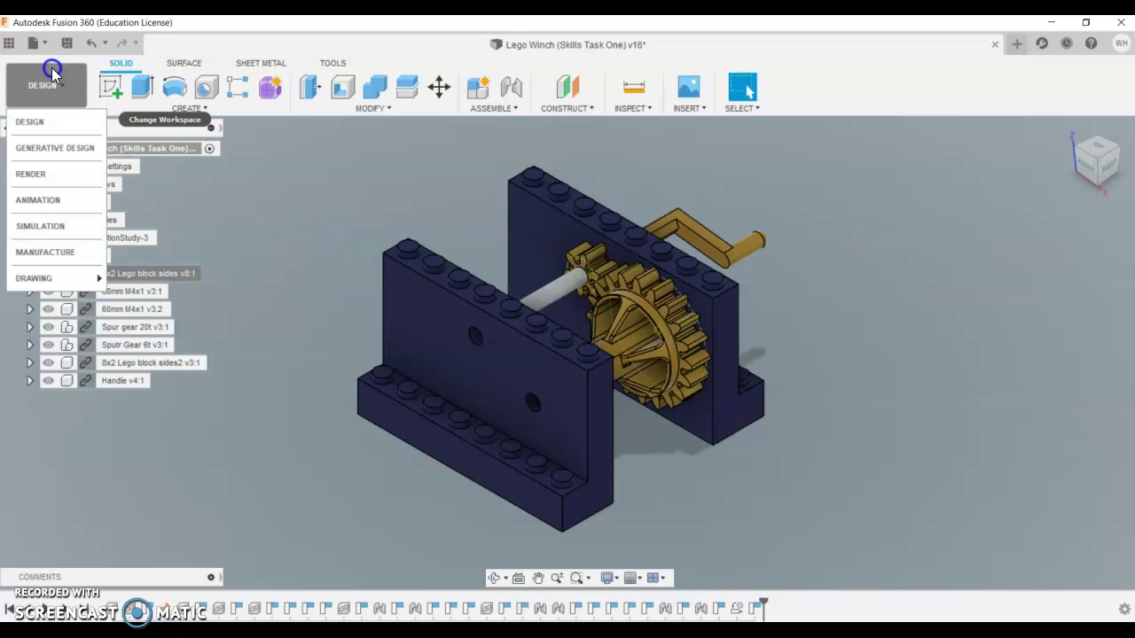
left_click(40, 202)
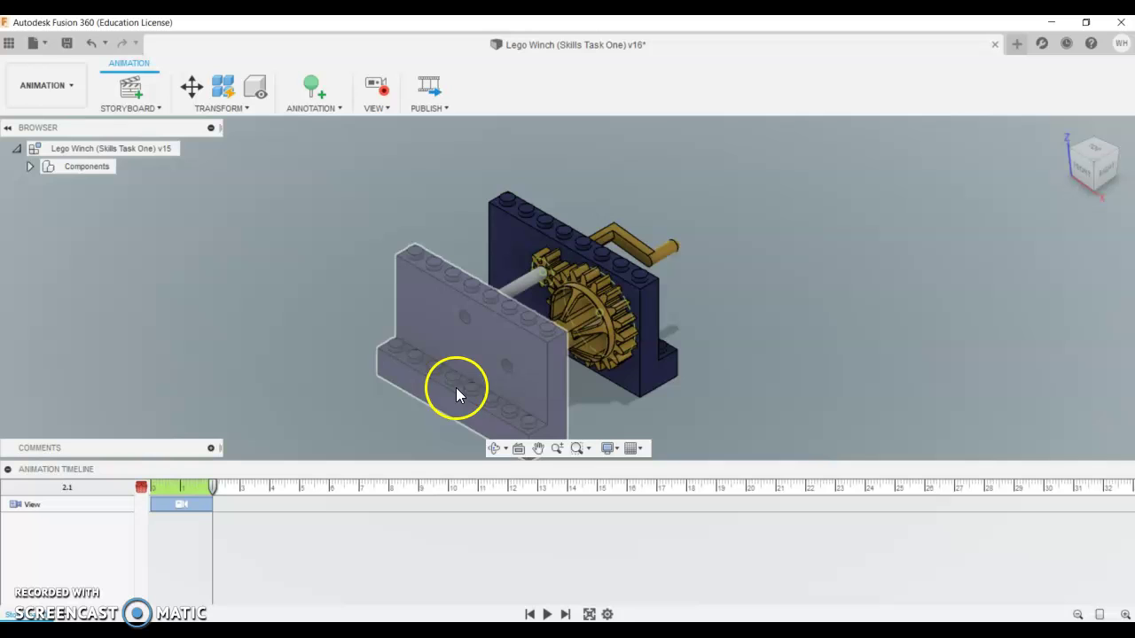
left_click(193, 505)
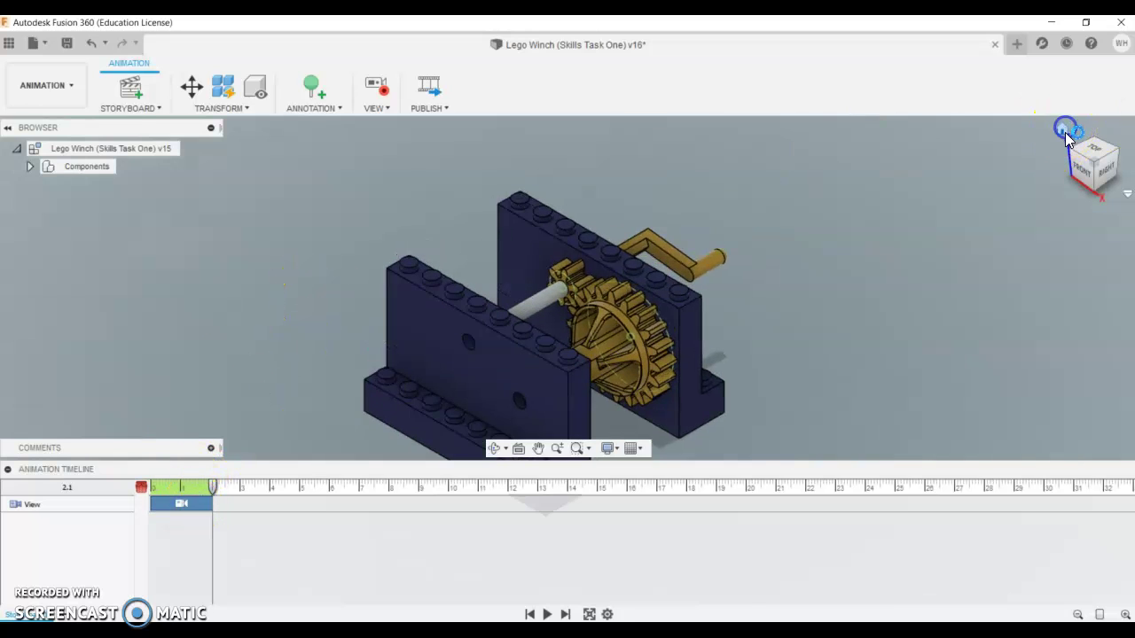
scroll(833, 271, "up", 3)
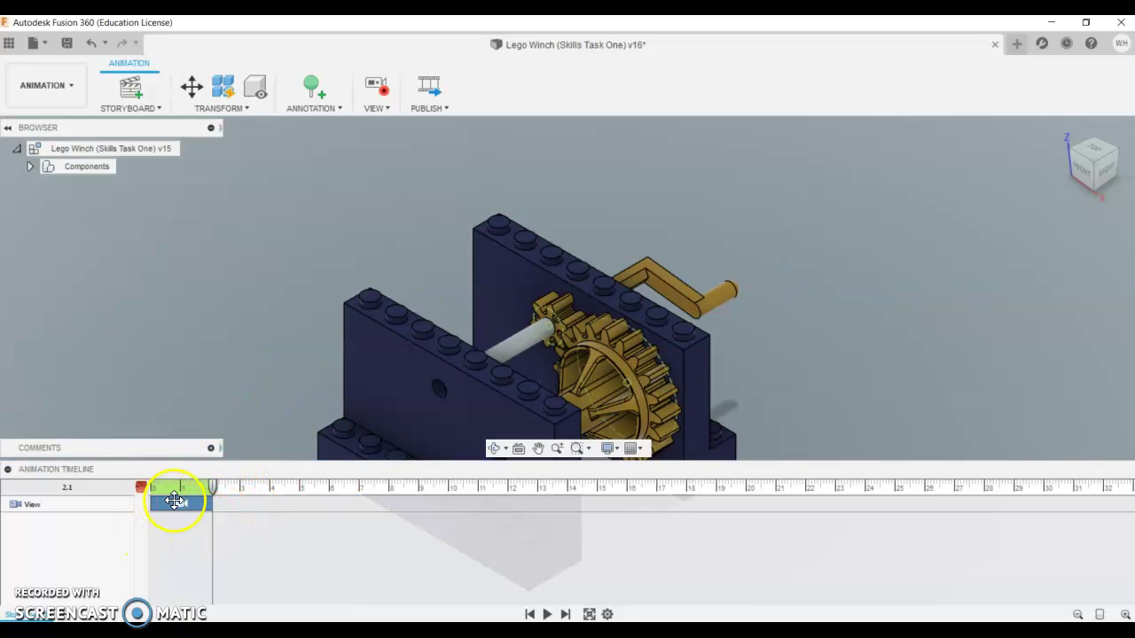
left_click_drag(180, 499, 177, 501)
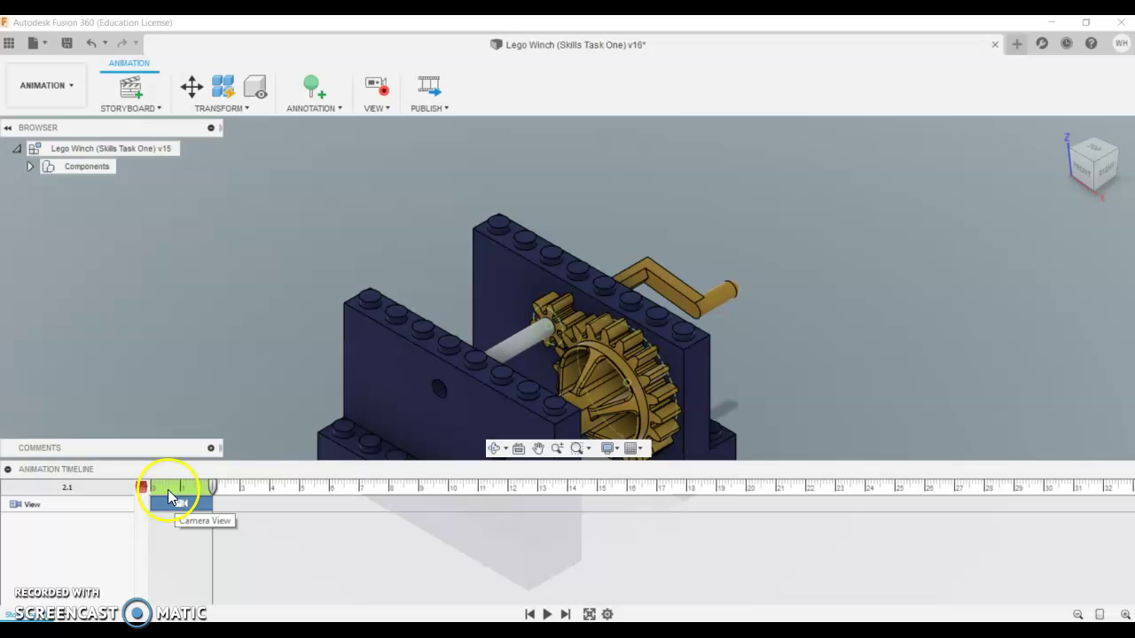
key("Delete")
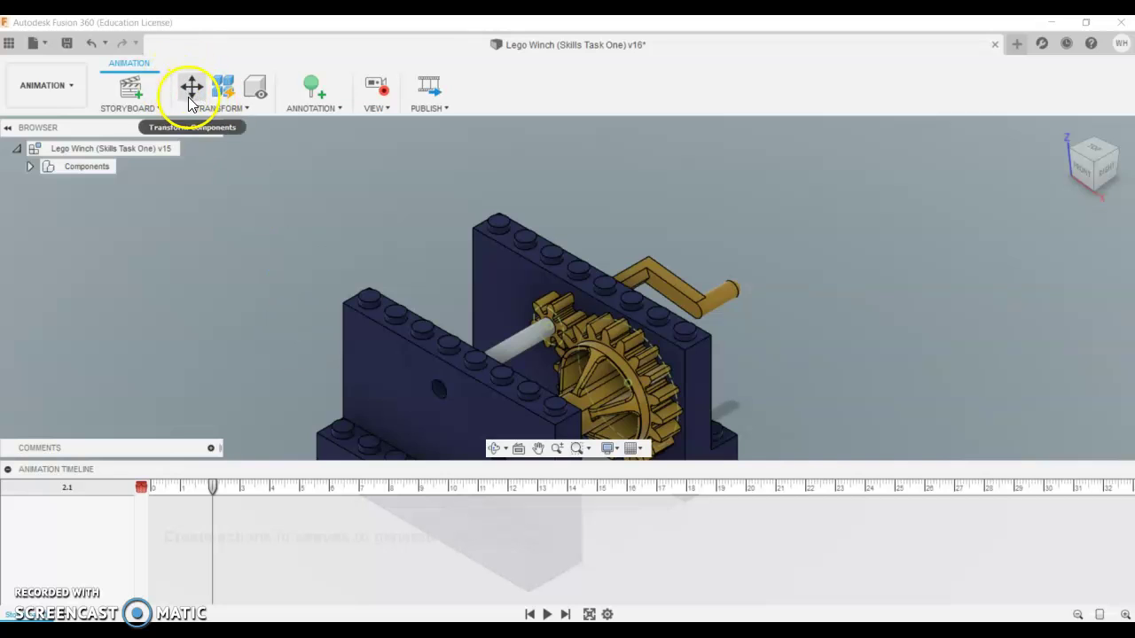
left_click_drag(213, 489, 242, 488)
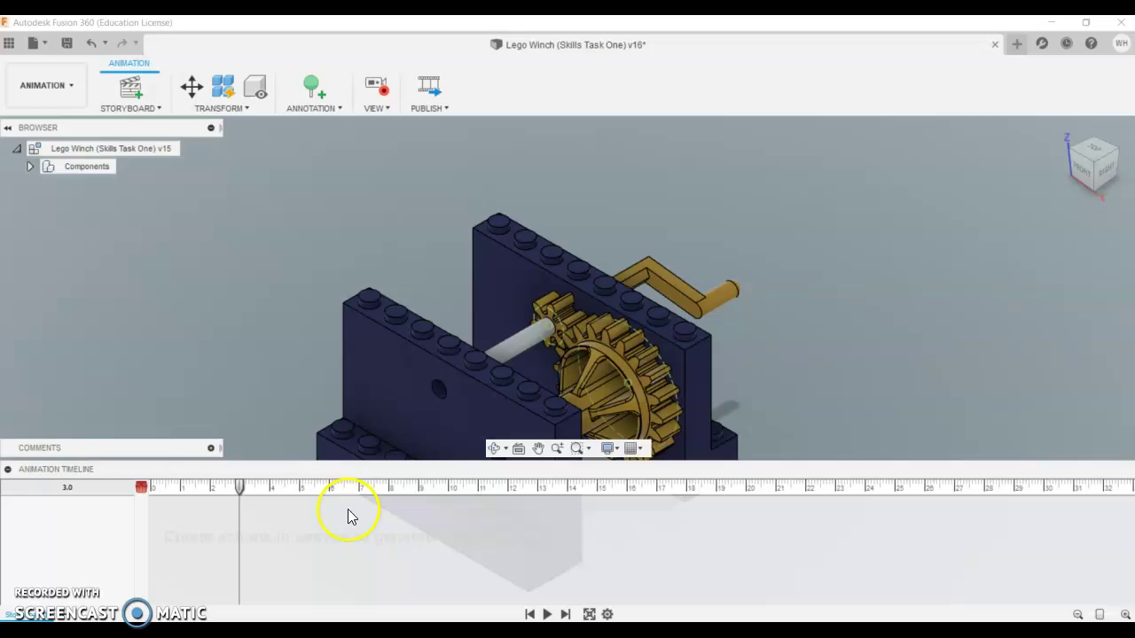
- Transform the left brick outward to -50 mm
left_click(199, 86)
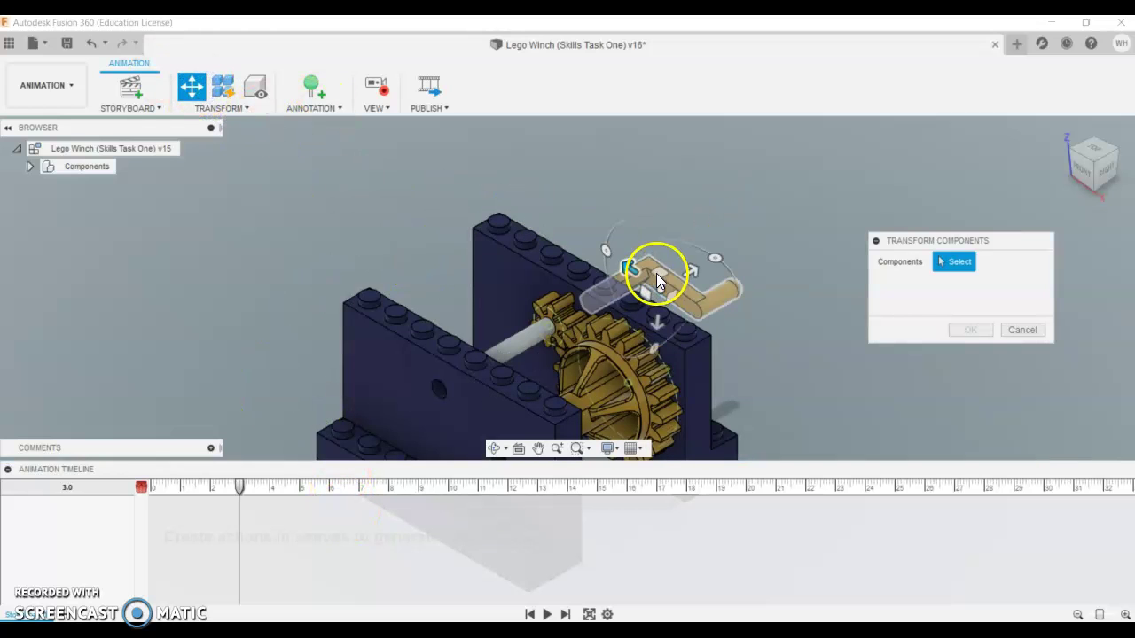
left_click(517, 344)
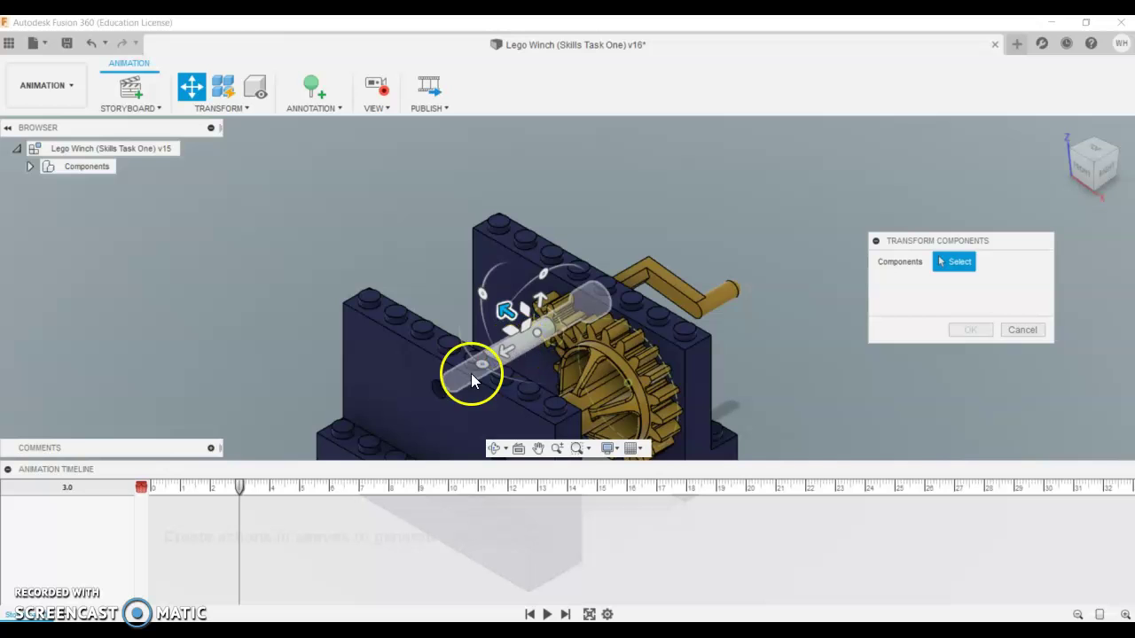
left_click(399, 368)
scroll(461, 341, "down", 4)
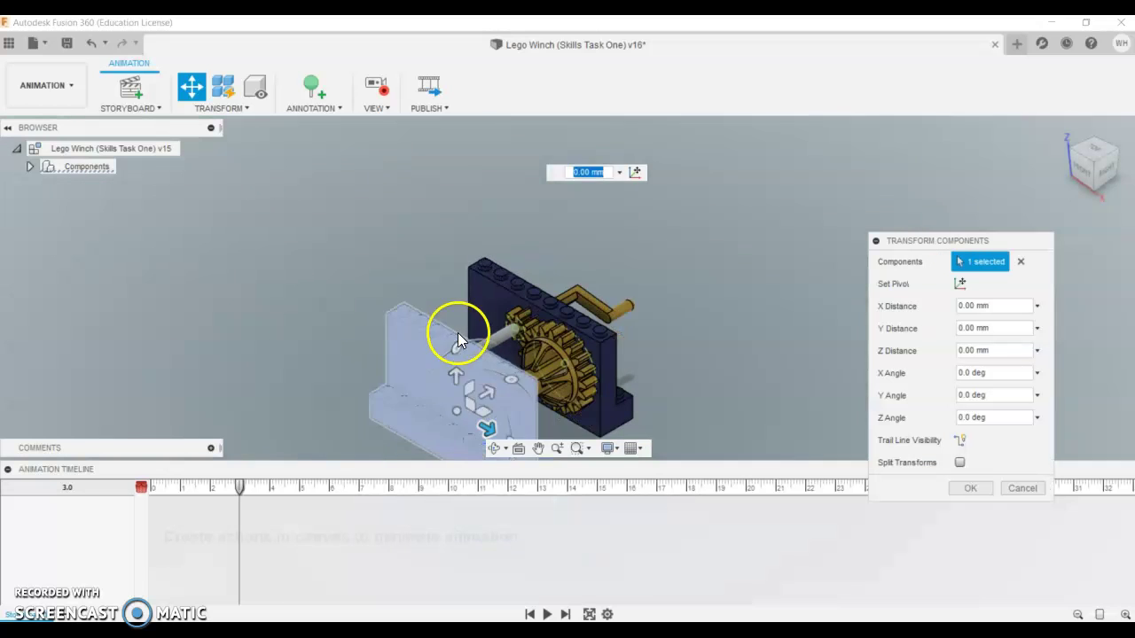
left_click_drag(489, 385, 425, 423)
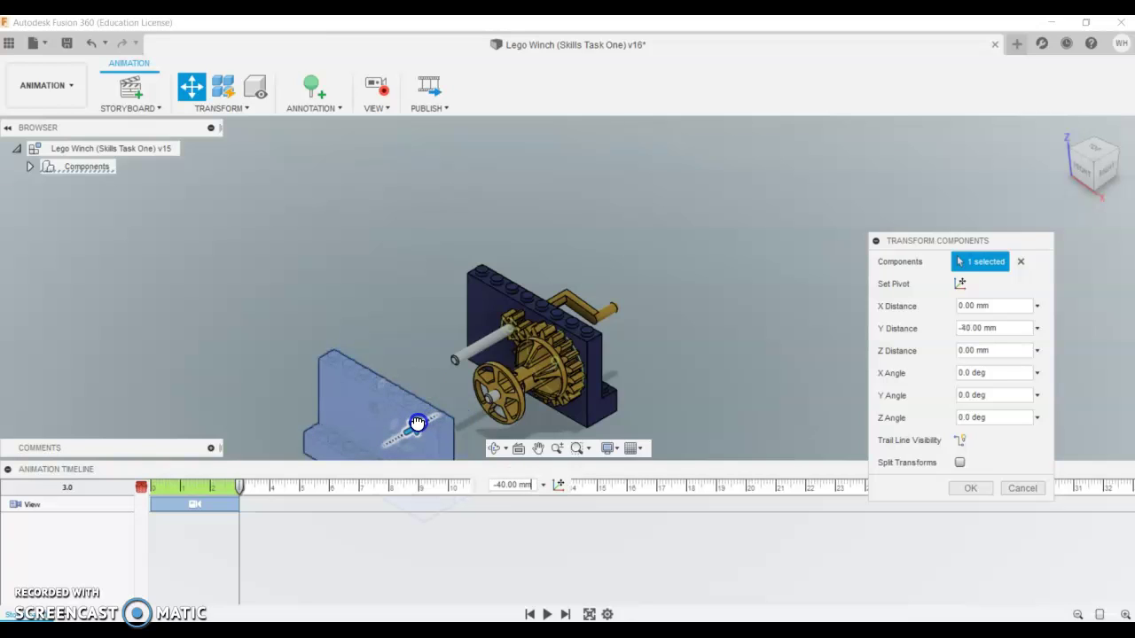
mouse_move(416, 423)
left_mouse_down()
mouse_move(400, 437)
mouse_move(415, 432)
left_mouse_up()
left_click(489, 406)
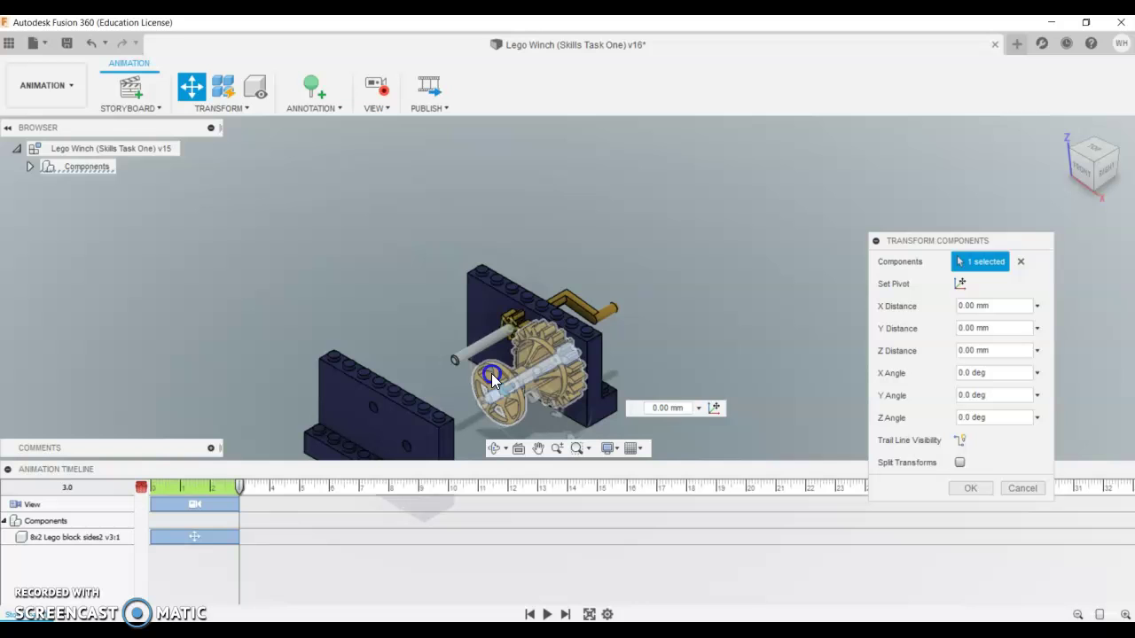
- Move the large gear and wheel 90 mm outward and the long axle 60 mm along its length
left_click(558, 361)
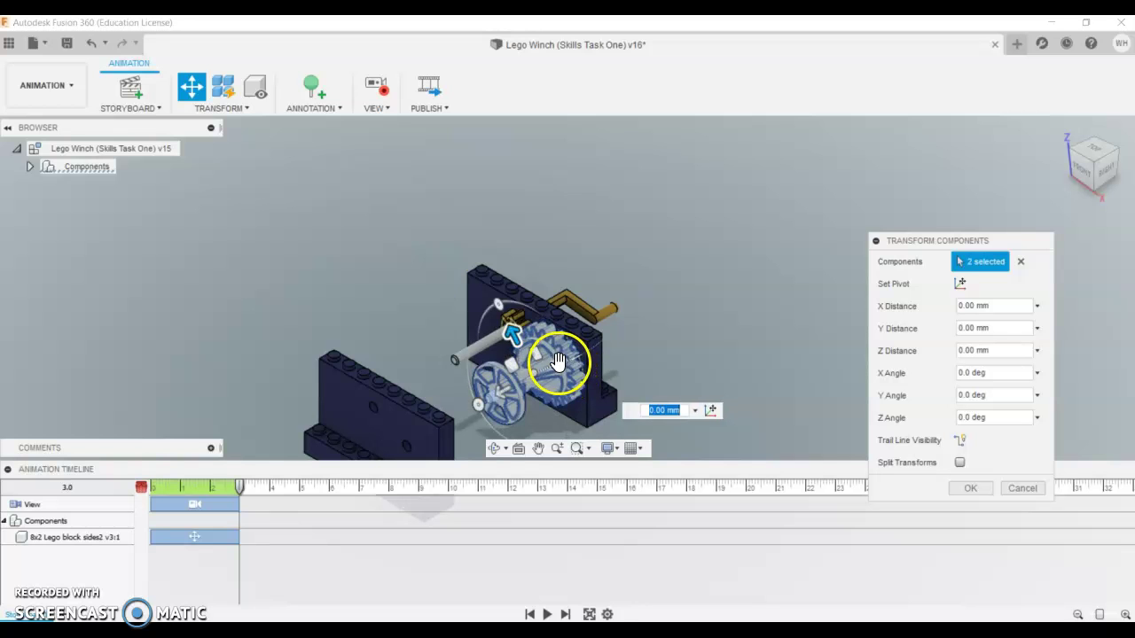
left_click_drag(558, 361, 715, 326)
left_click(654, 337)
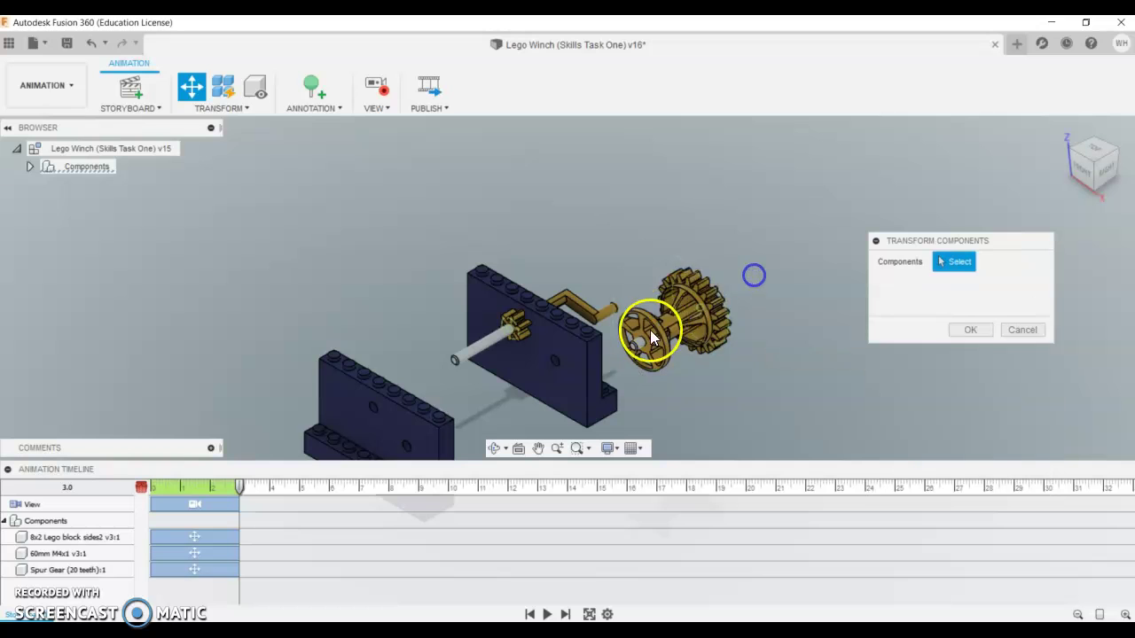
left_click(712, 327)
left_click(650, 330)
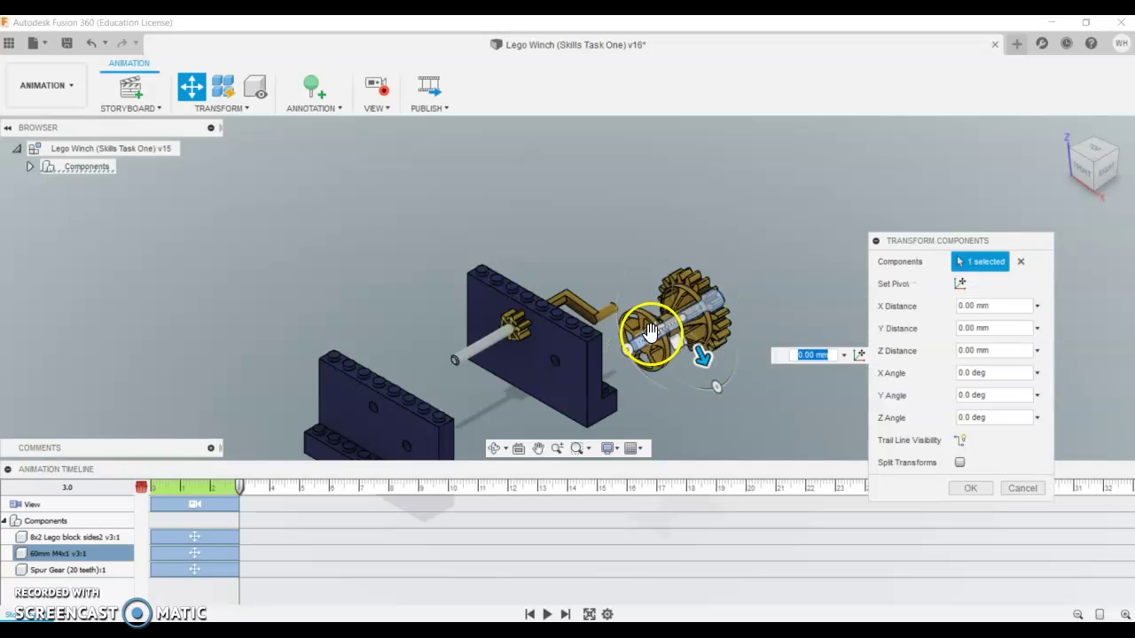
left_click_drag(648, 340, 752, 280)
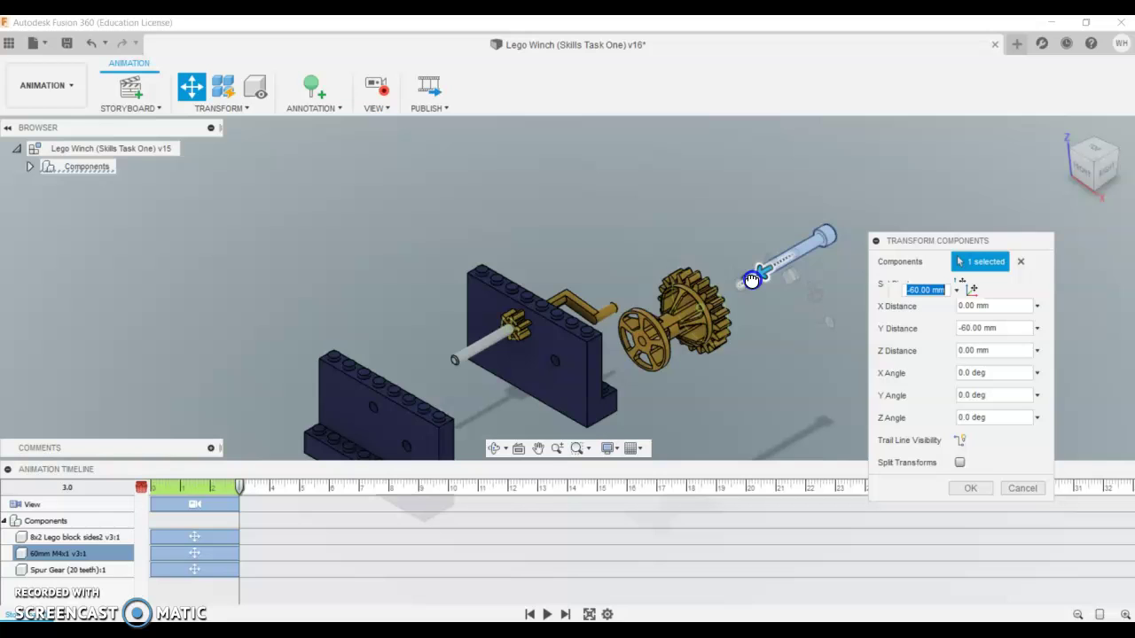
left_click(727, 375)
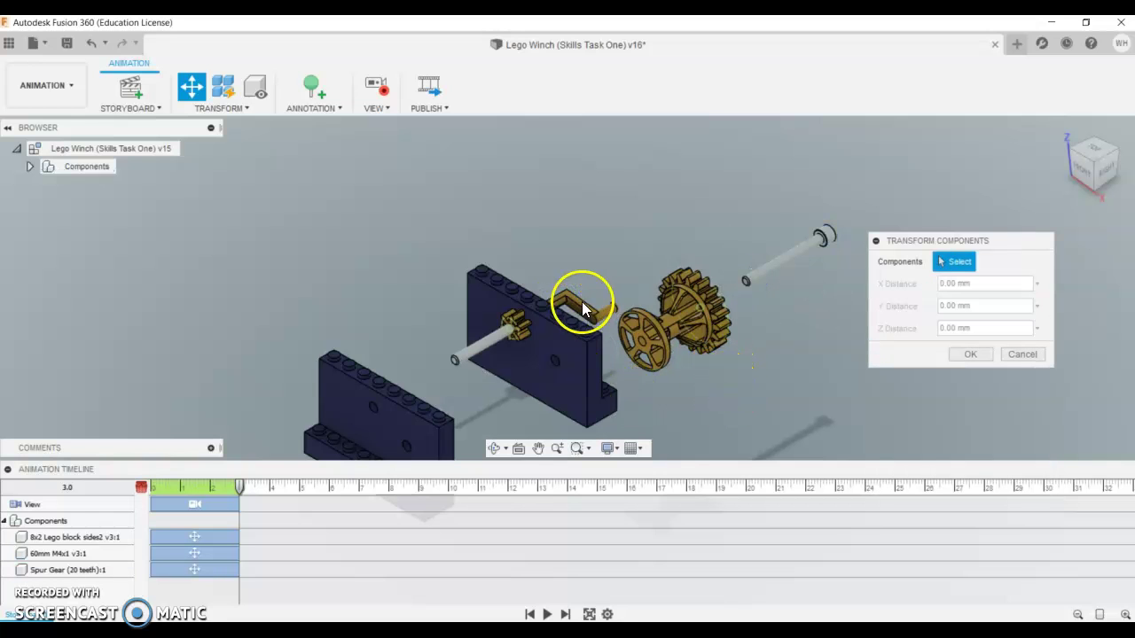
- Lift the second axle, crank parts and small gear clear, then move the crank handle up and away
left_click(489, 333)
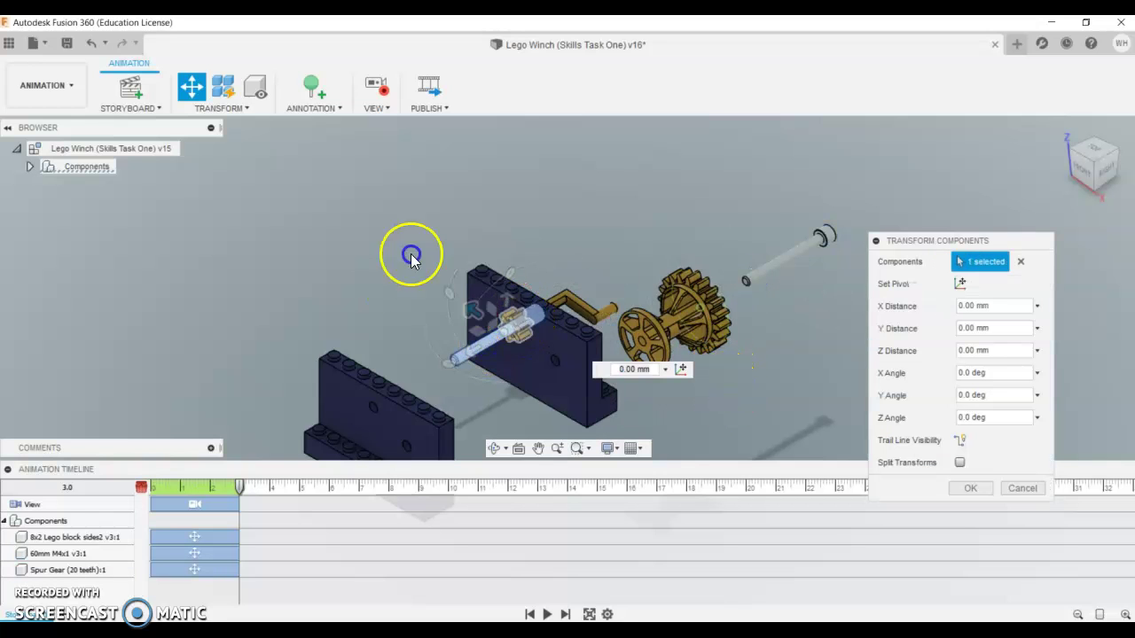
left_click(563, 292)
left_click(590, 312)
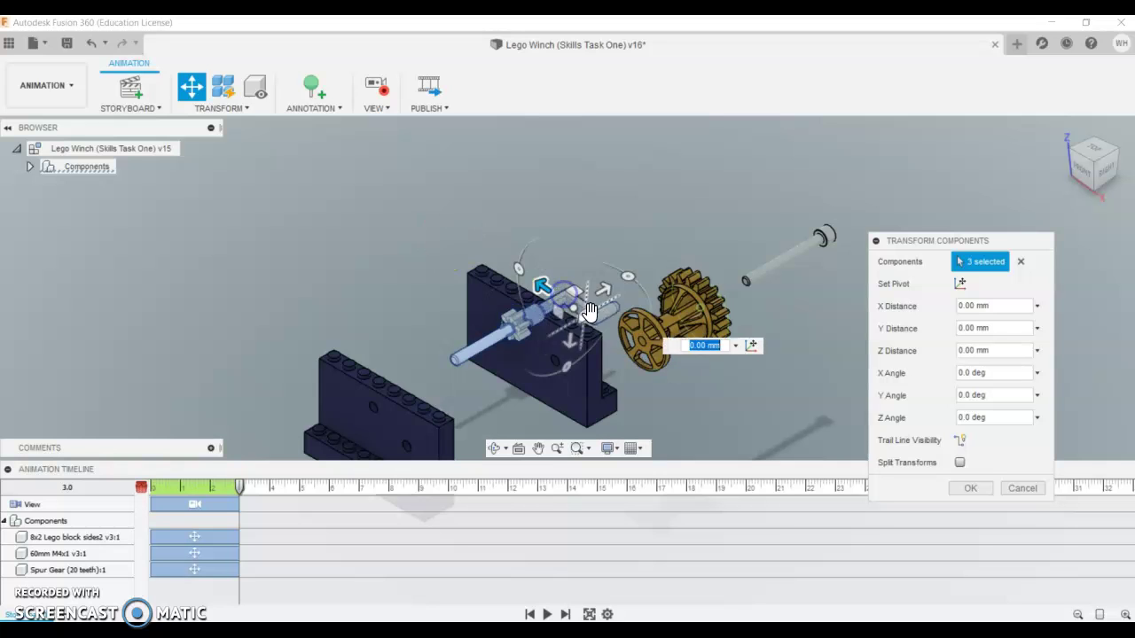
left_click_drag(573, 326, 591, 239)
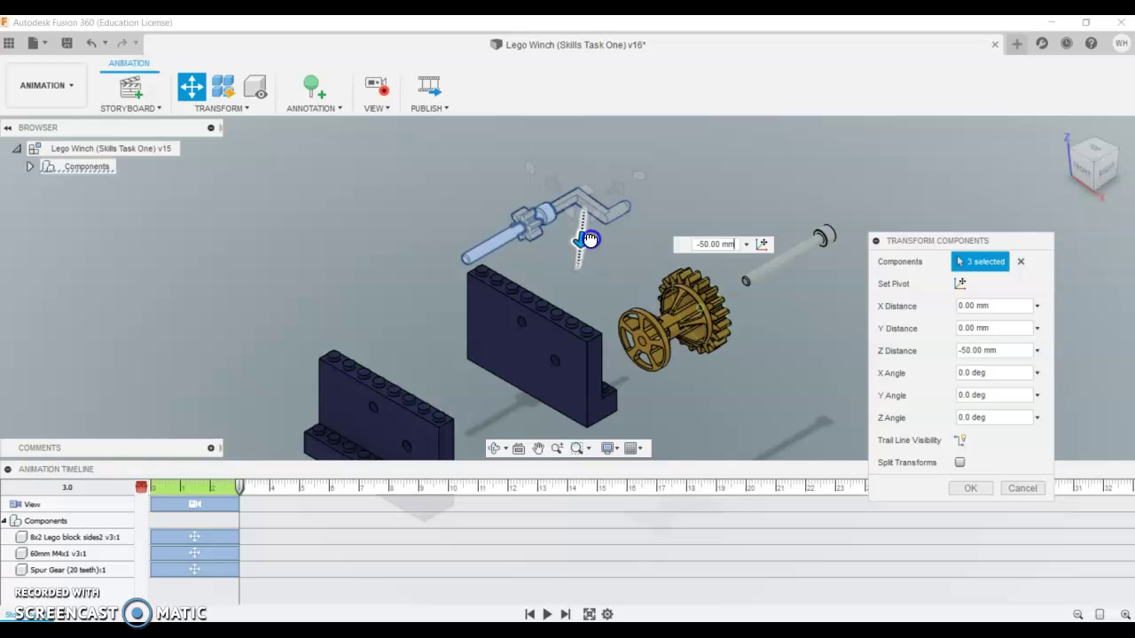
left_click(612, 195)
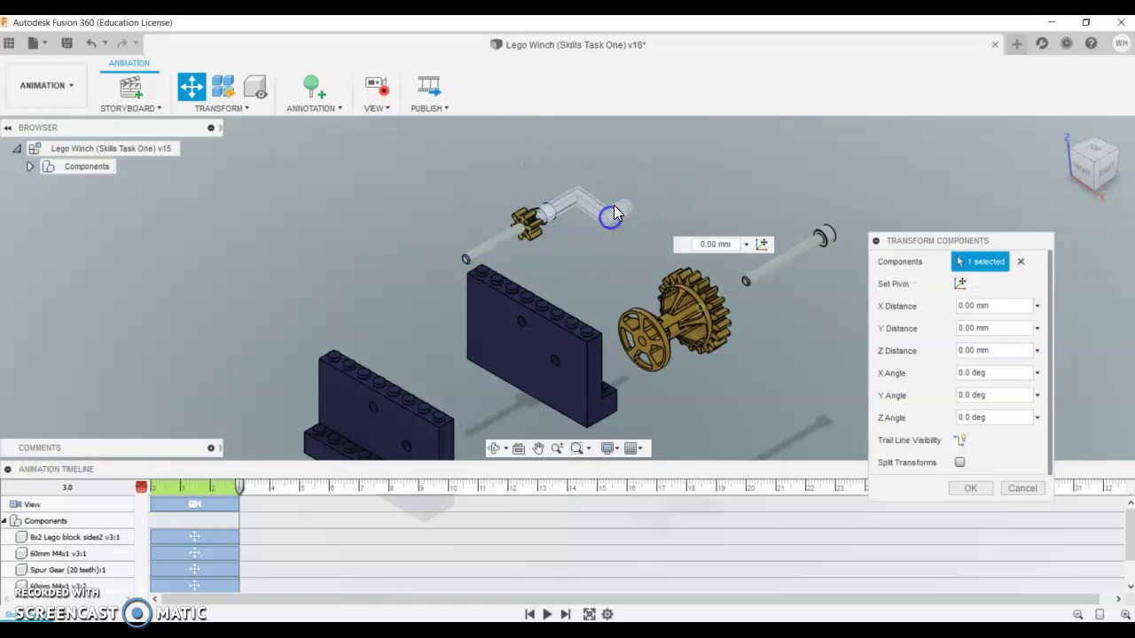
left_click_drag(615, 189, 665, 160)
left_click(451, 190)
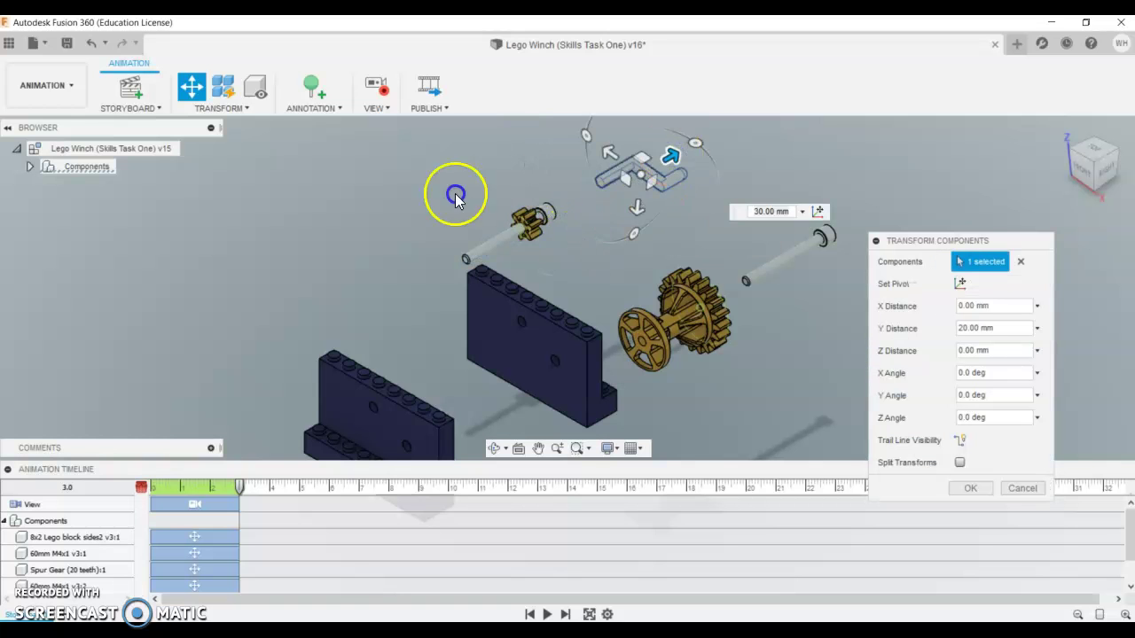
- Slide the small pinion gear -60 mm along its shaft
left_click(547, 225)
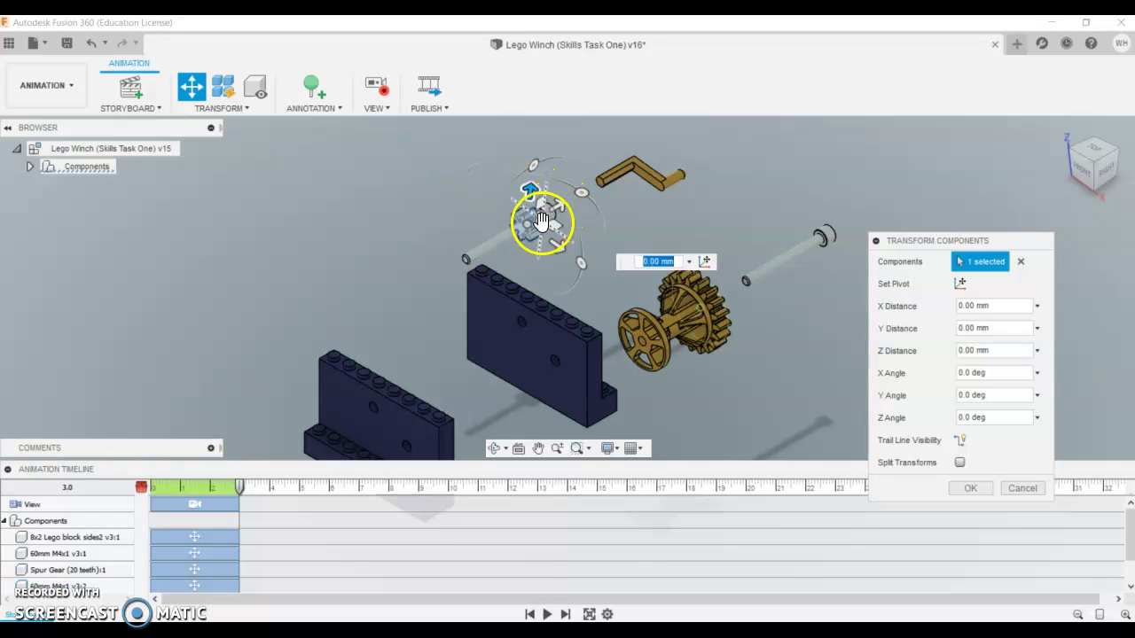
left_click_drag(562, 202, 457, 291)
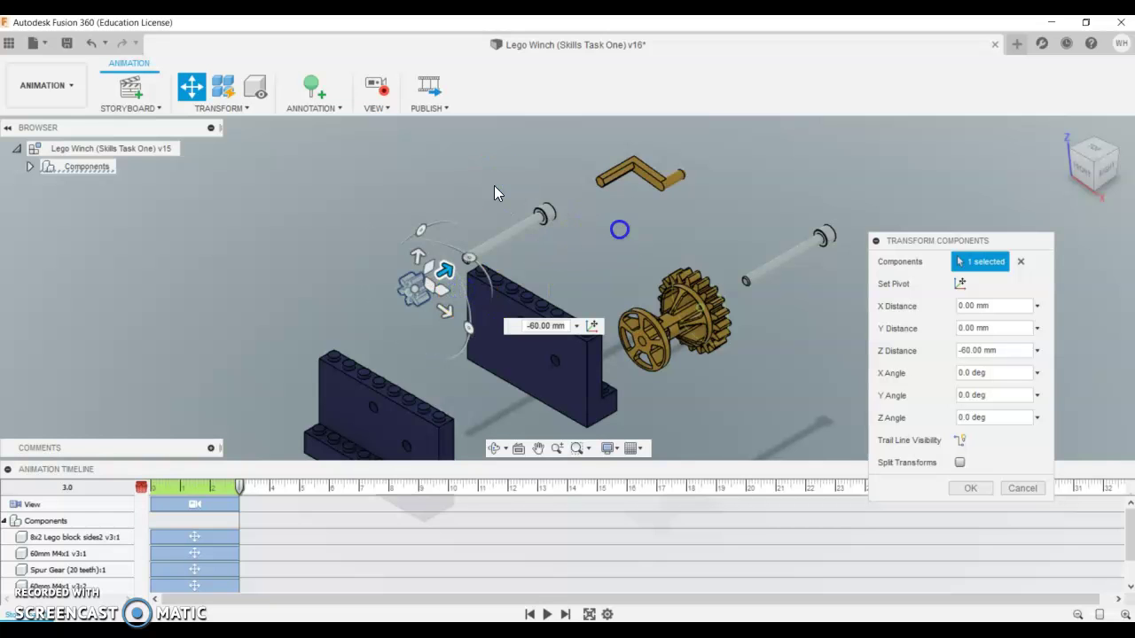
left_click(574, 340)
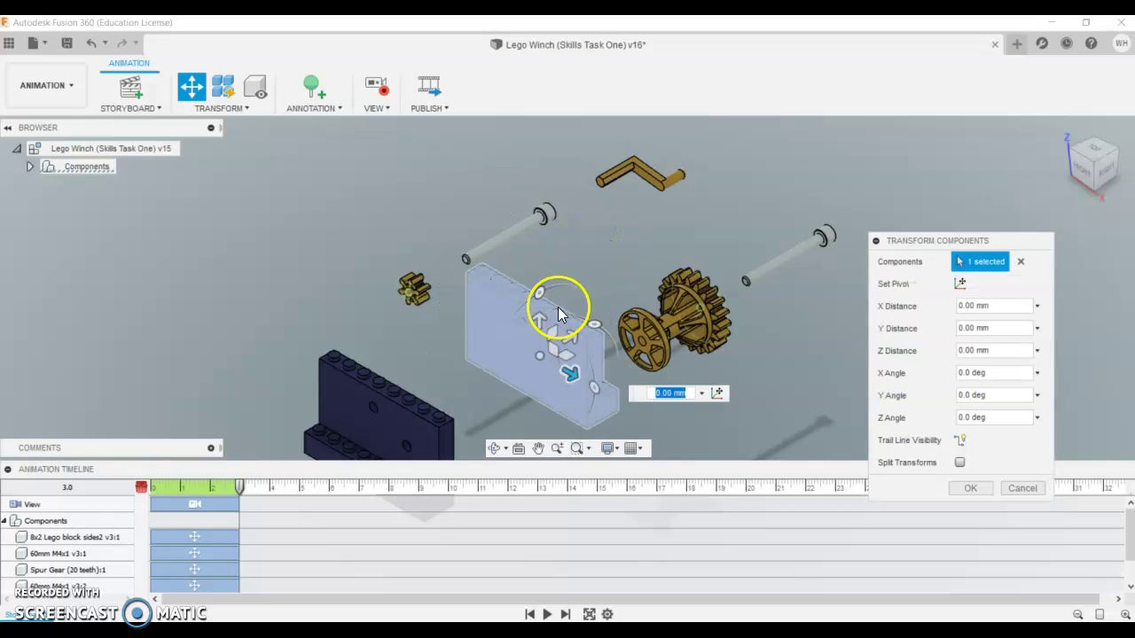
- Offset the left block 20 mm in Y and 10 mm down in Z, and the middle plate 20 mm down
scroll(575, 248, "down", 2)
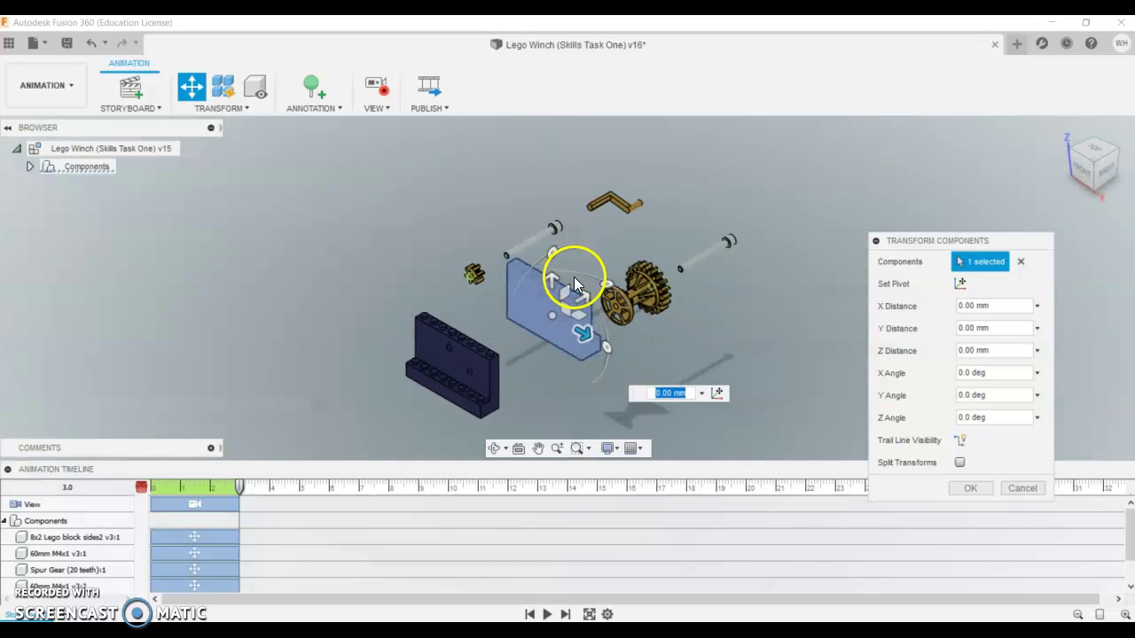
left_click(443, 404)
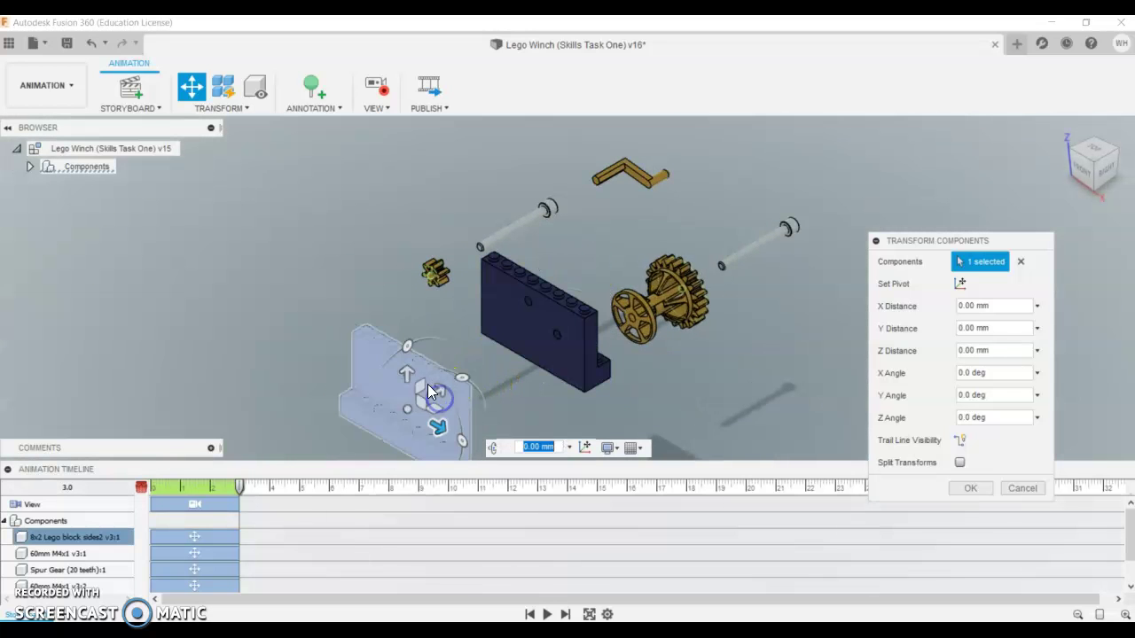
left_click_drag(436, 390, 469, 367)
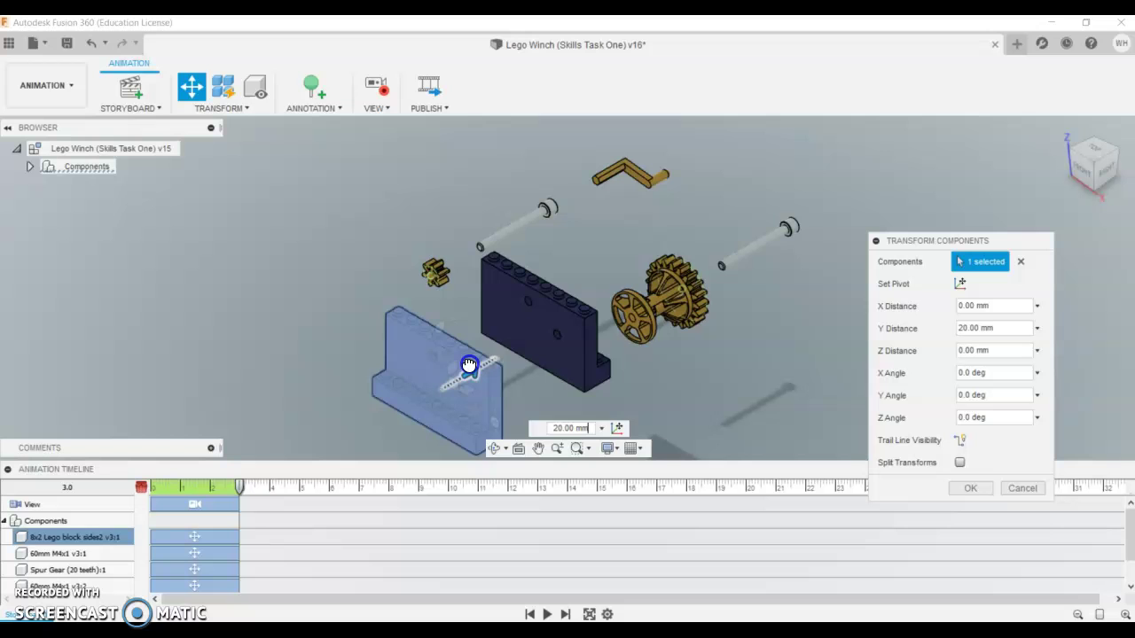
left_click(543, 307)
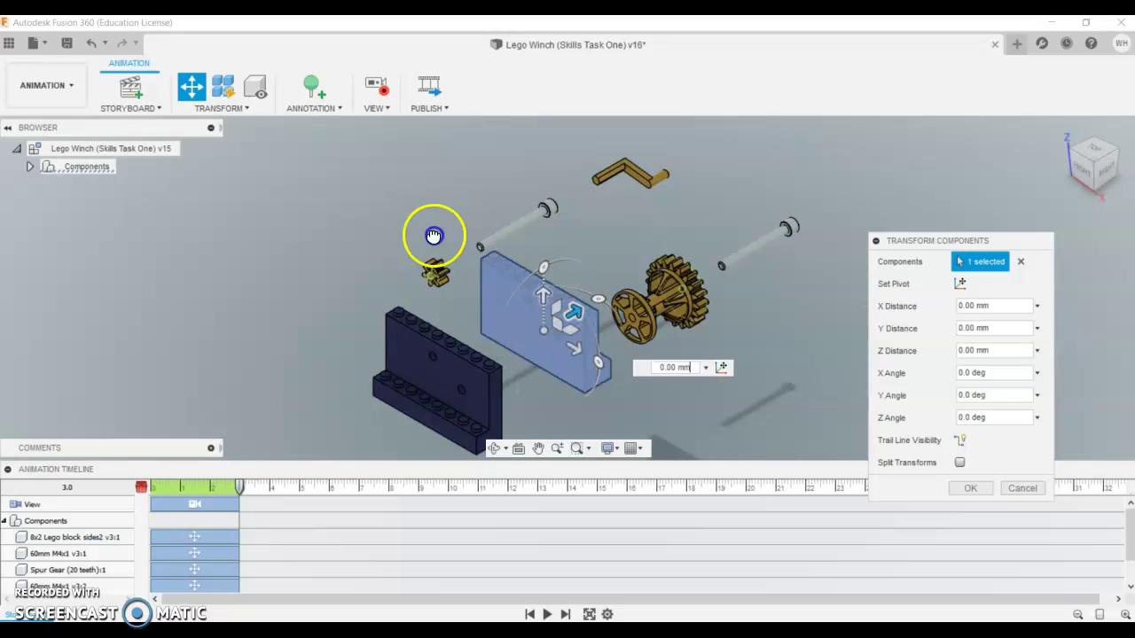
left_click_drag(543, 297, 542, 331)
left_click(468, 380)
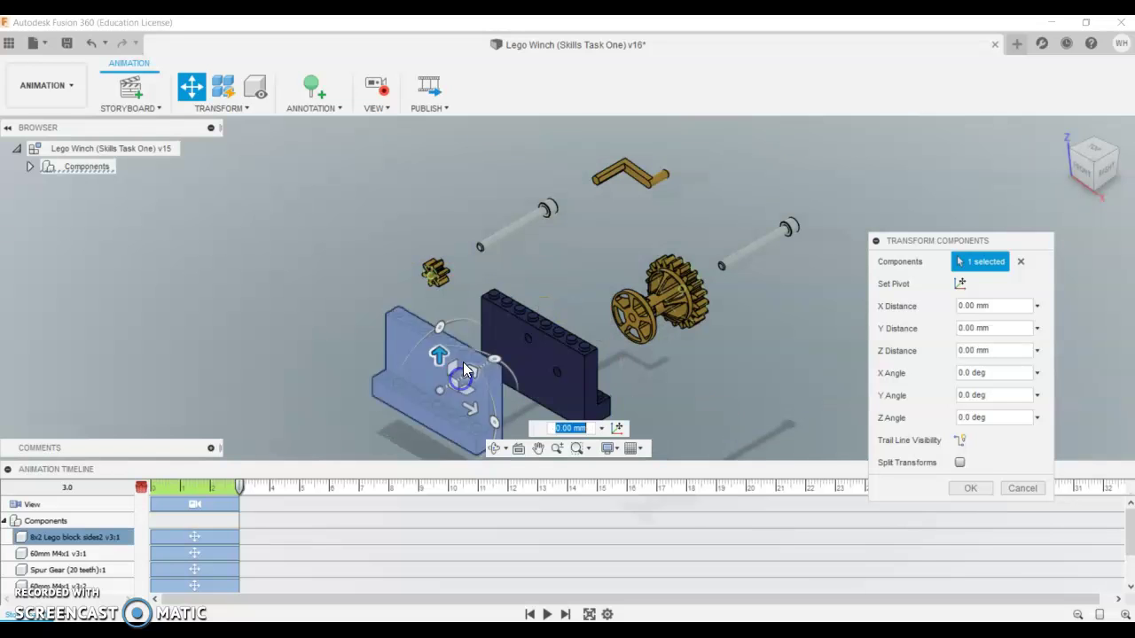
left_click_drag(438, 358, 441, 391)
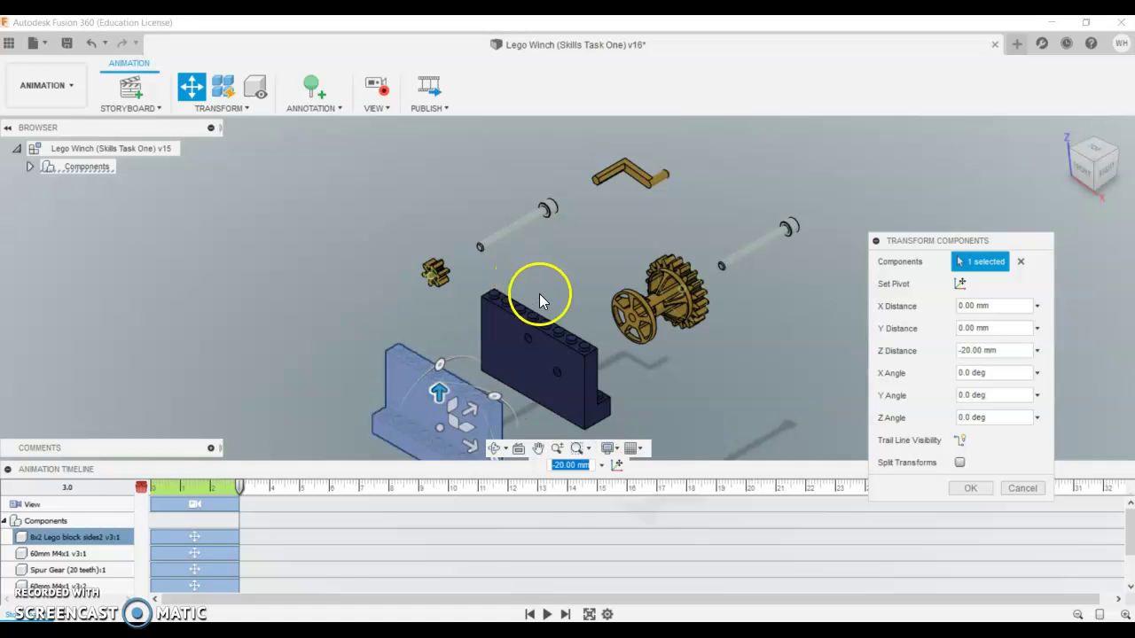
- Reposition the middle plate to -10 mm along Z
scroll(551, 332, "down", 3)
scroll(547, 289, "up", 1)
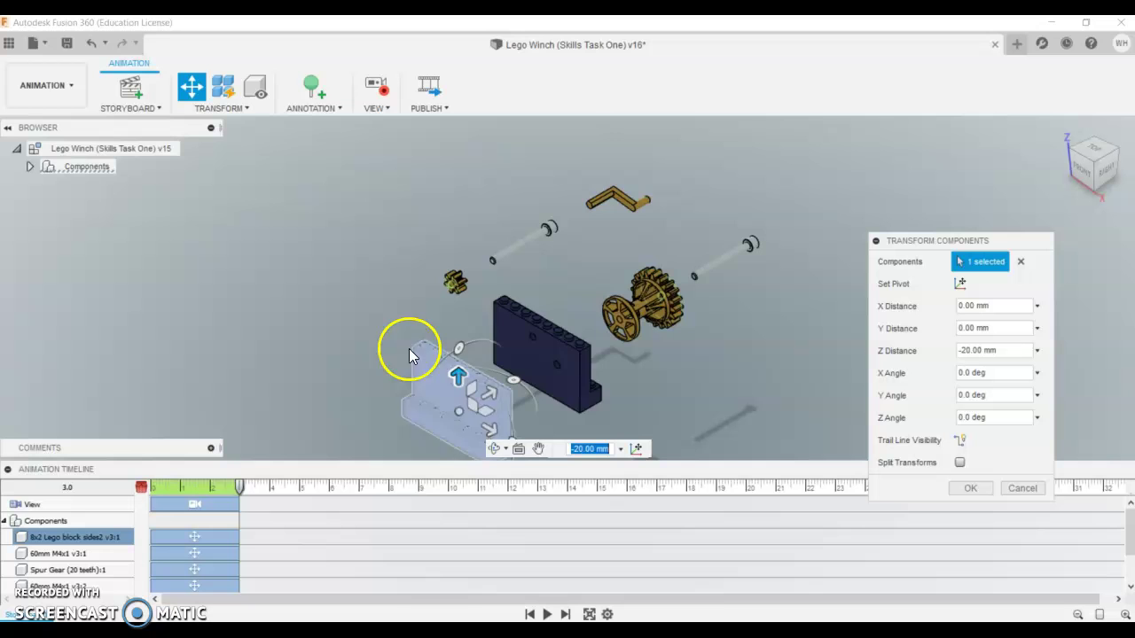
scroll(576, 354, "down", 2)
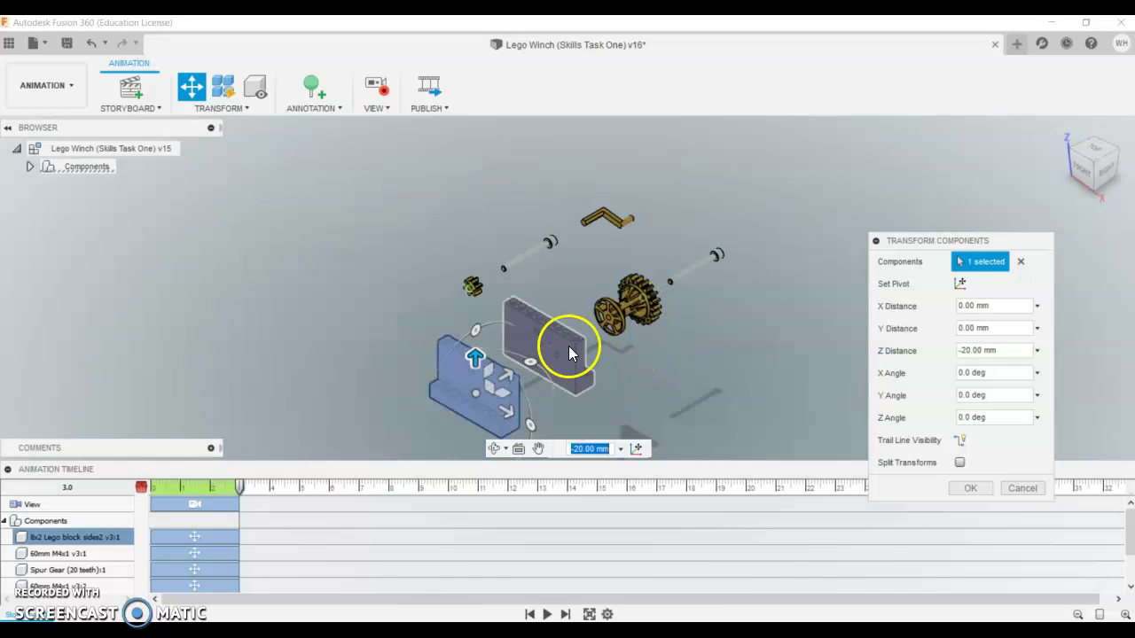
left_click(587, 420)
left_click(541, 350)
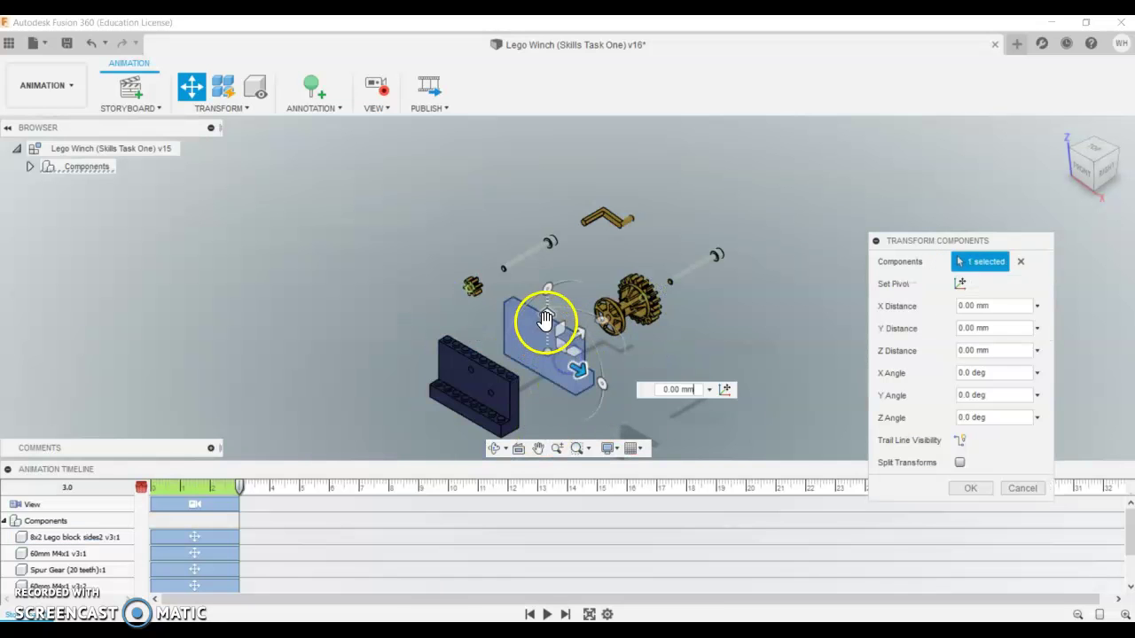
left_click_drag(542, 317, 545, 333)
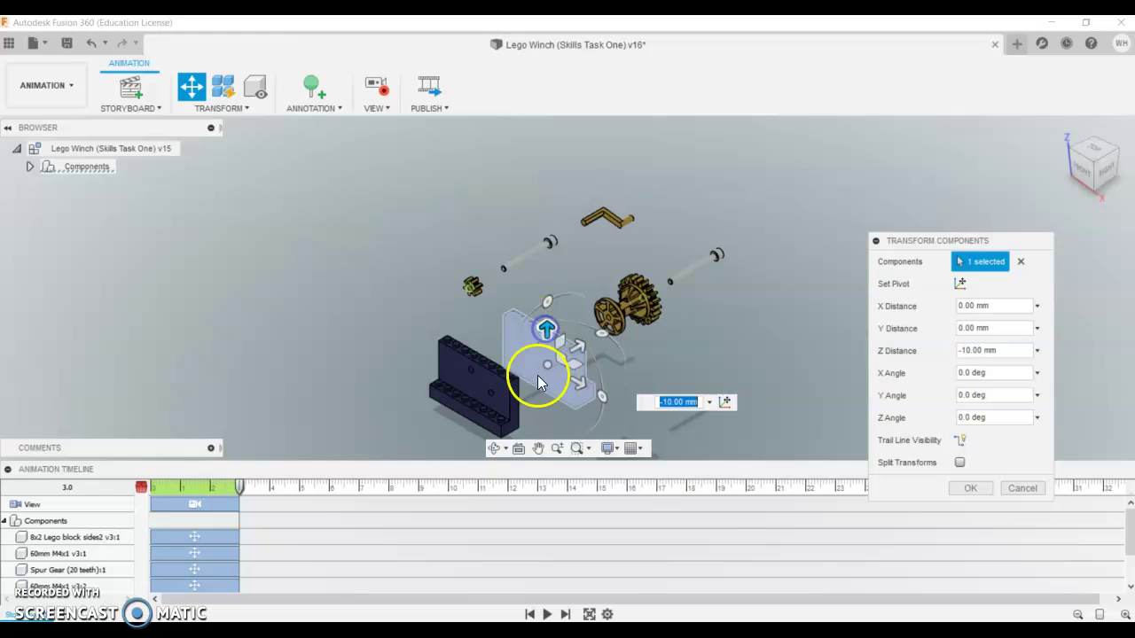
middle_click_drag(539, 375, 615, 393)
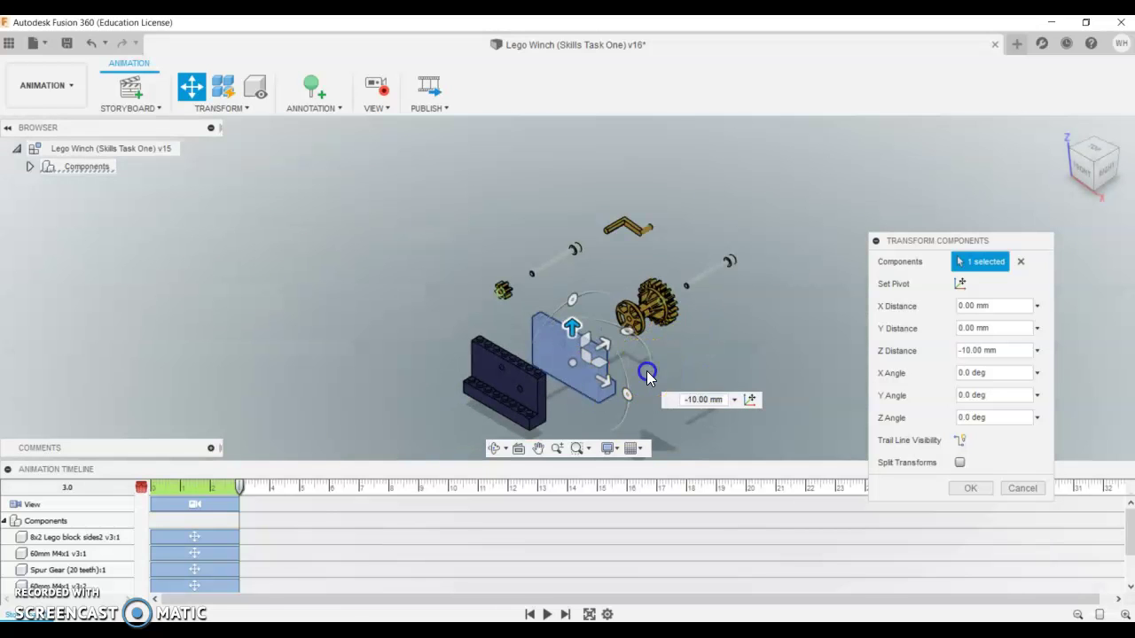
- Set the left Lego block to +10 mm along Z
left_click(482, 410)
left_click_drag(500, 347, 508, 369)
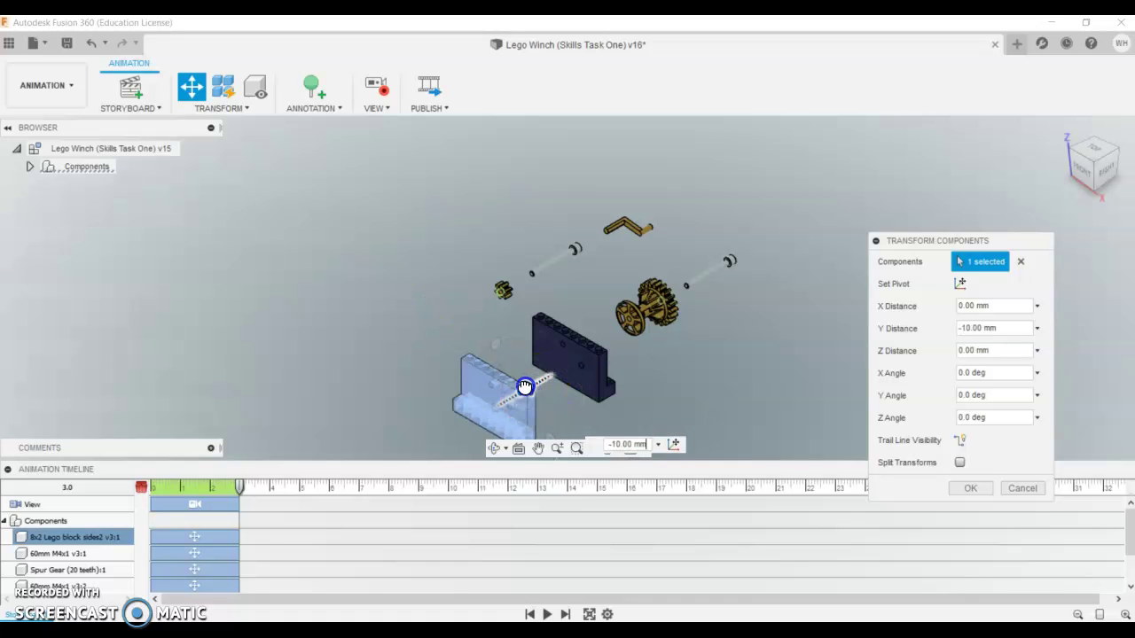
left_click_drag(501, 373, 495, 361)
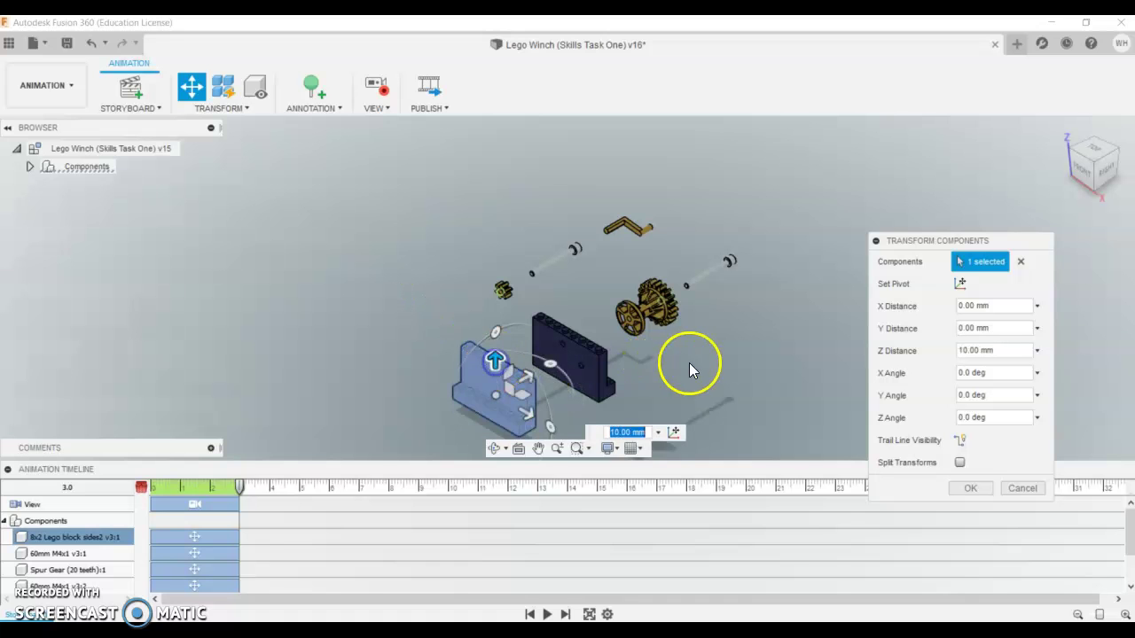
left_click(693, 363)
left_click(668, 315)
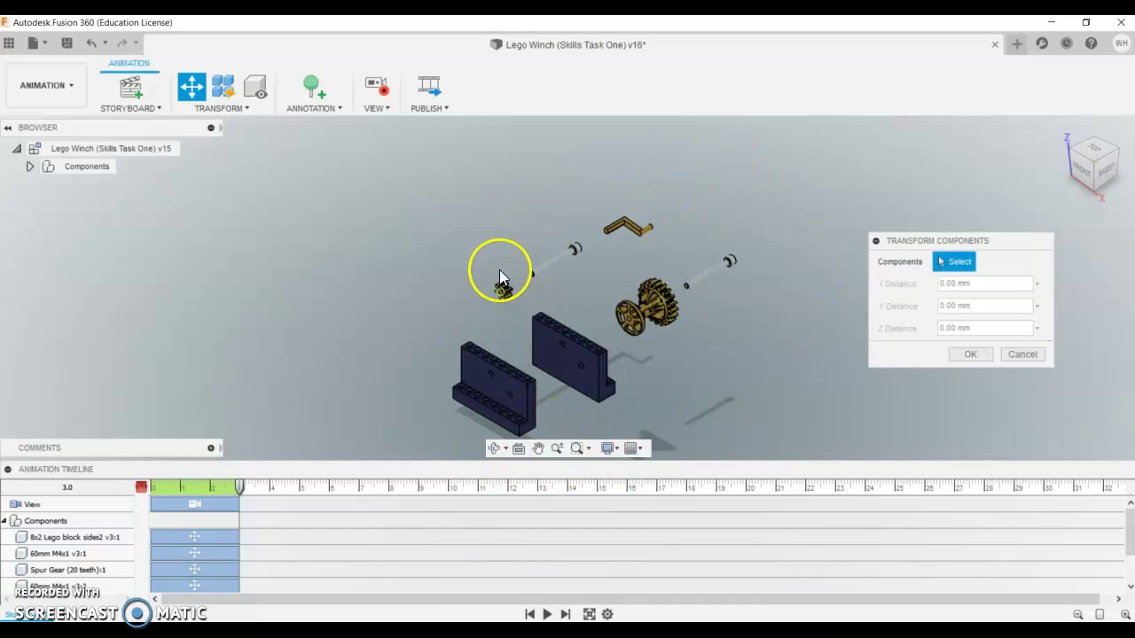
- Confirm the Transform Components moves and play the exploding animation twice
left_click(973, 355)
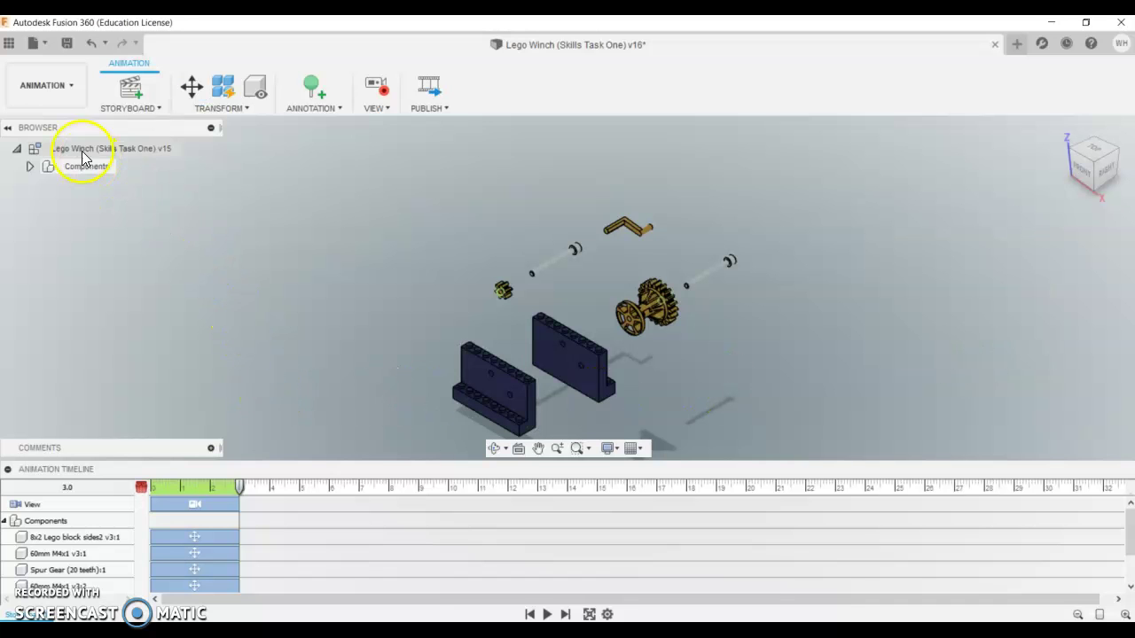
left_click(547, 614)
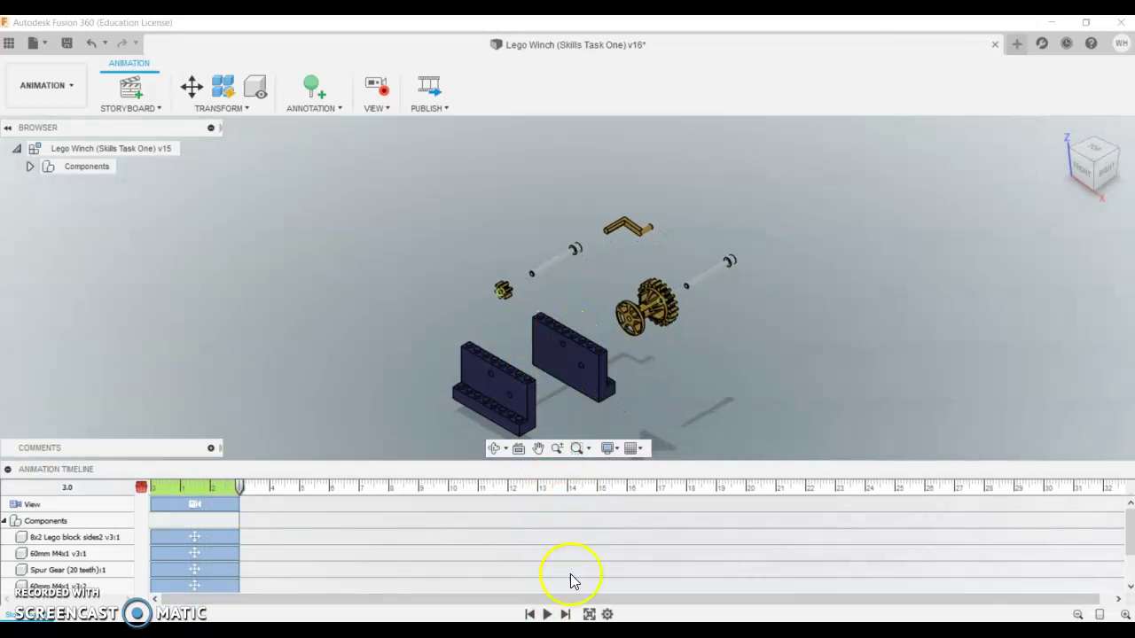
left_click(550, 614)
- Save the exploded design as version 16 with the default description
left_click(66, 42)
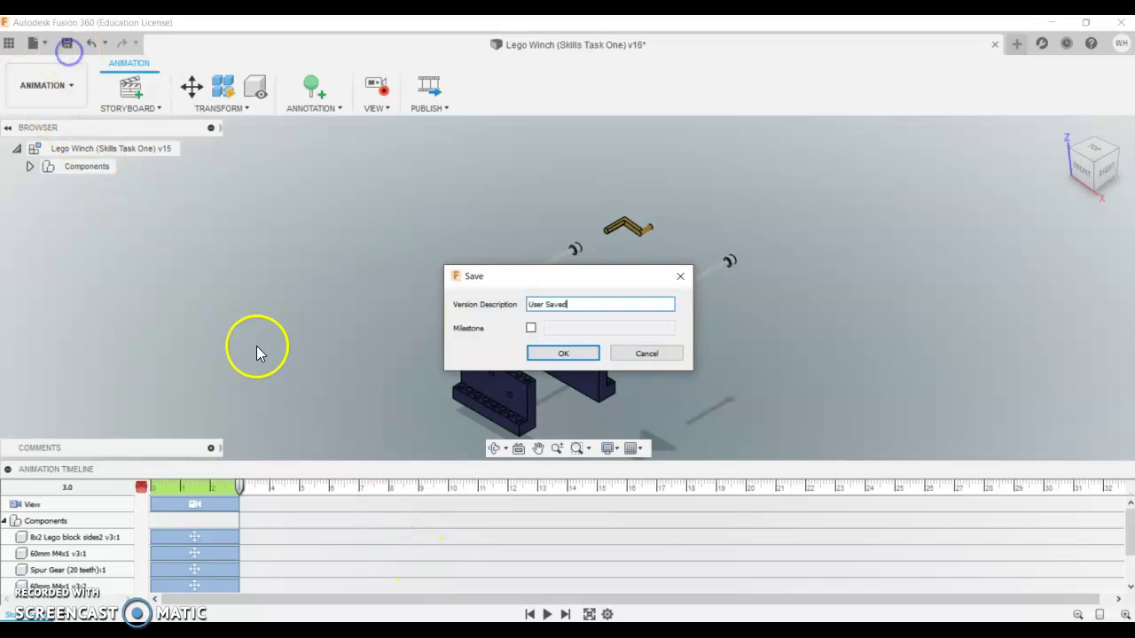
left_click(585, 353)
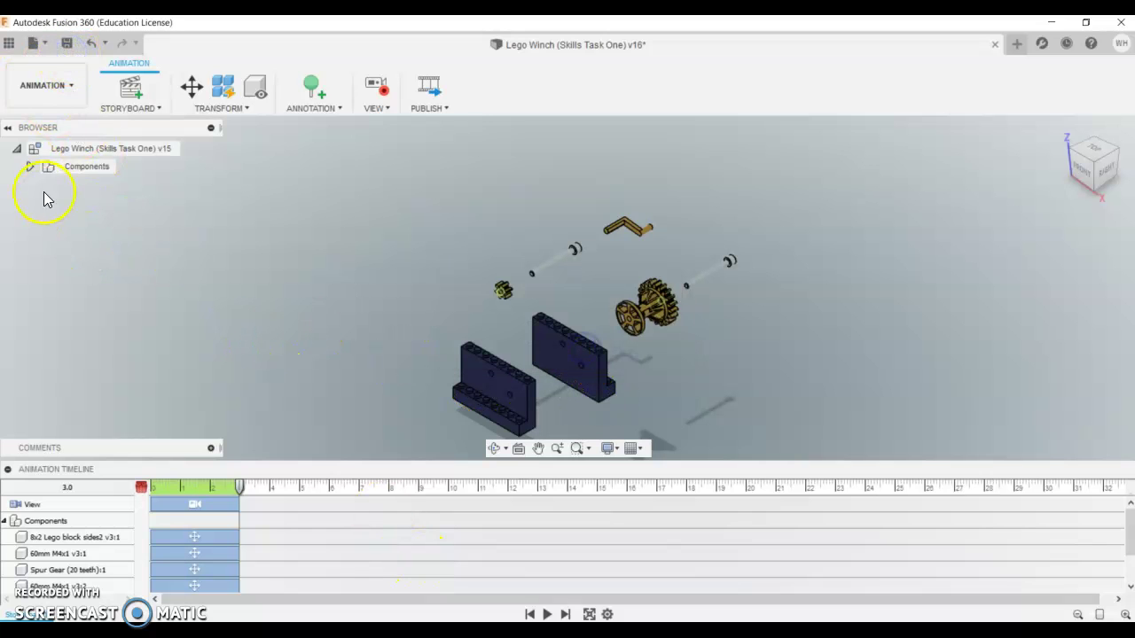
left_click(33, 45)
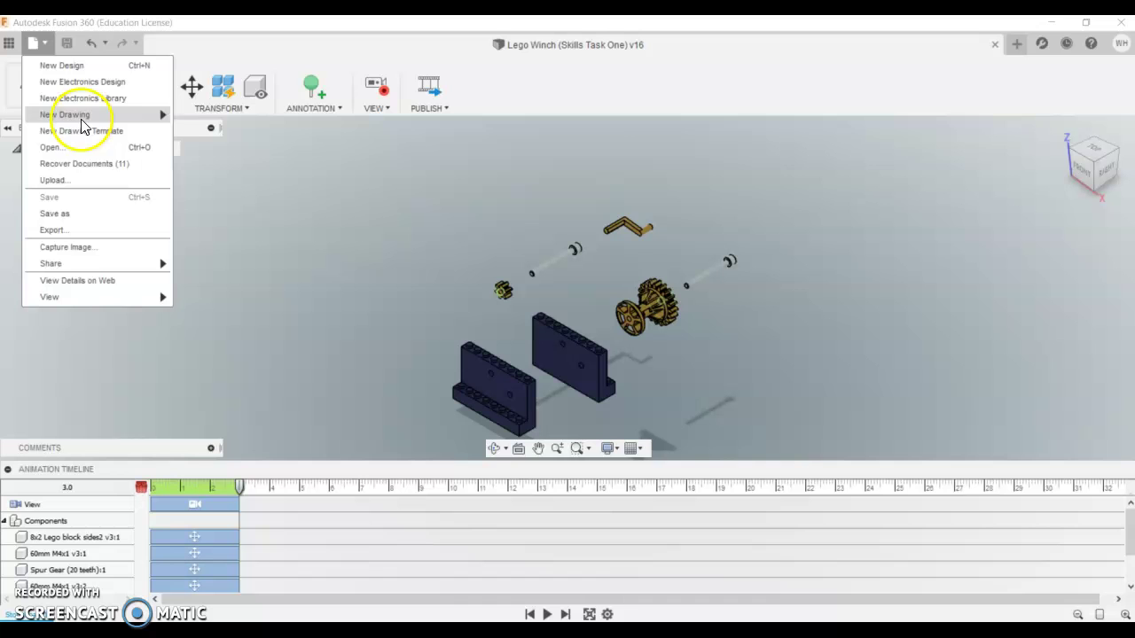
mouse_move(115, 114)
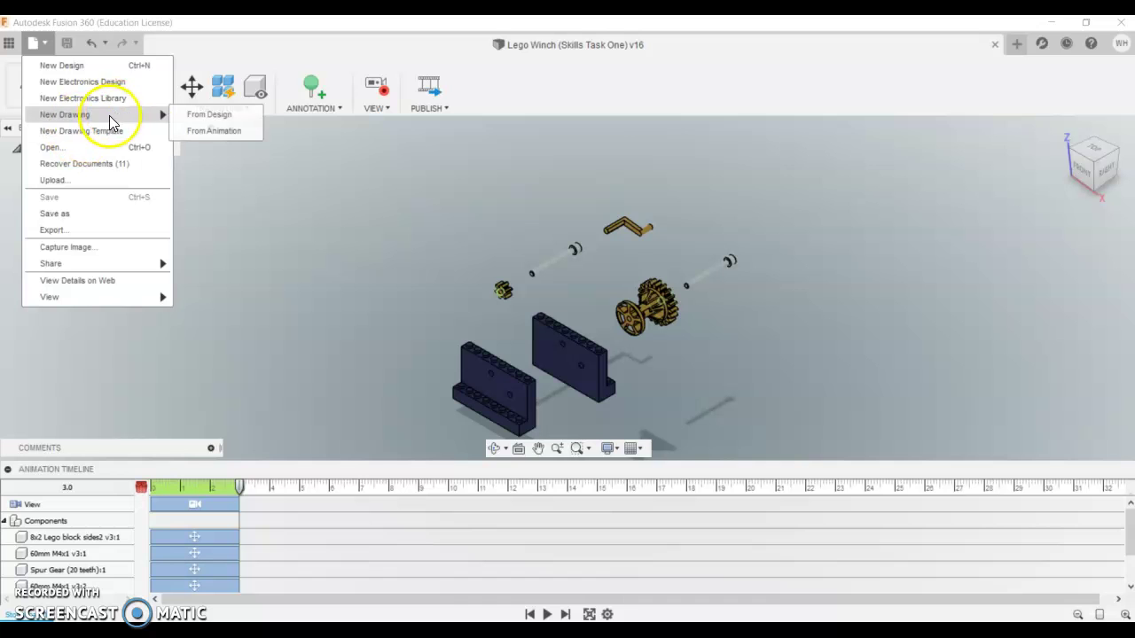
left_click(1119, 42)
- In drawing preferences, set ISO standard, mm units and an A4 (297mm x 210mm) sheet
left_click(1119, 43)
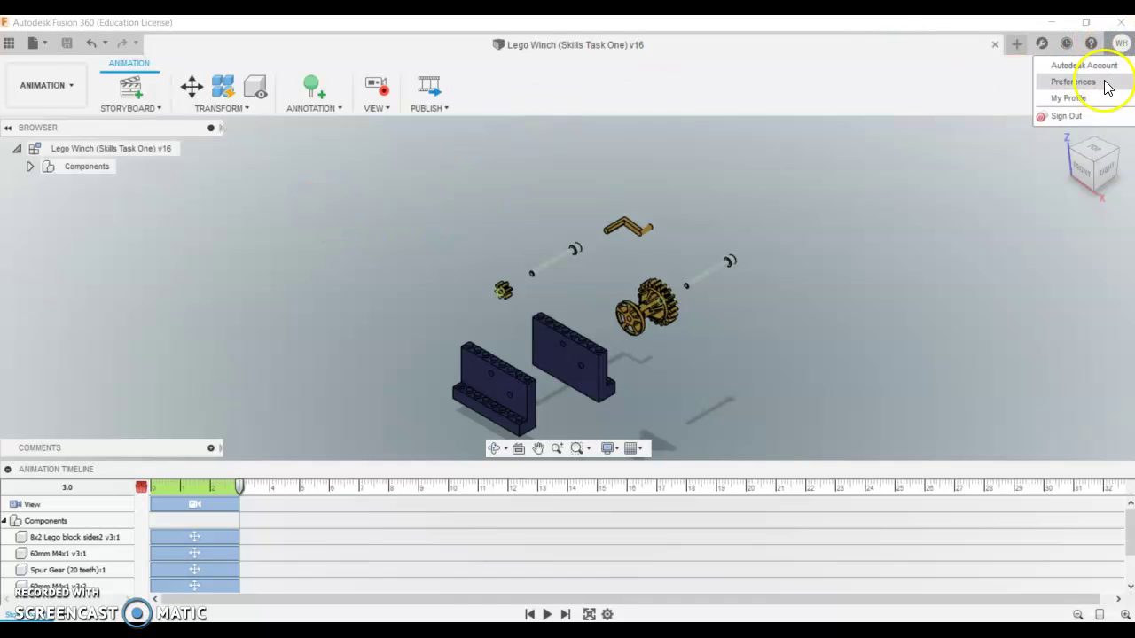
left_click(1104, 81)
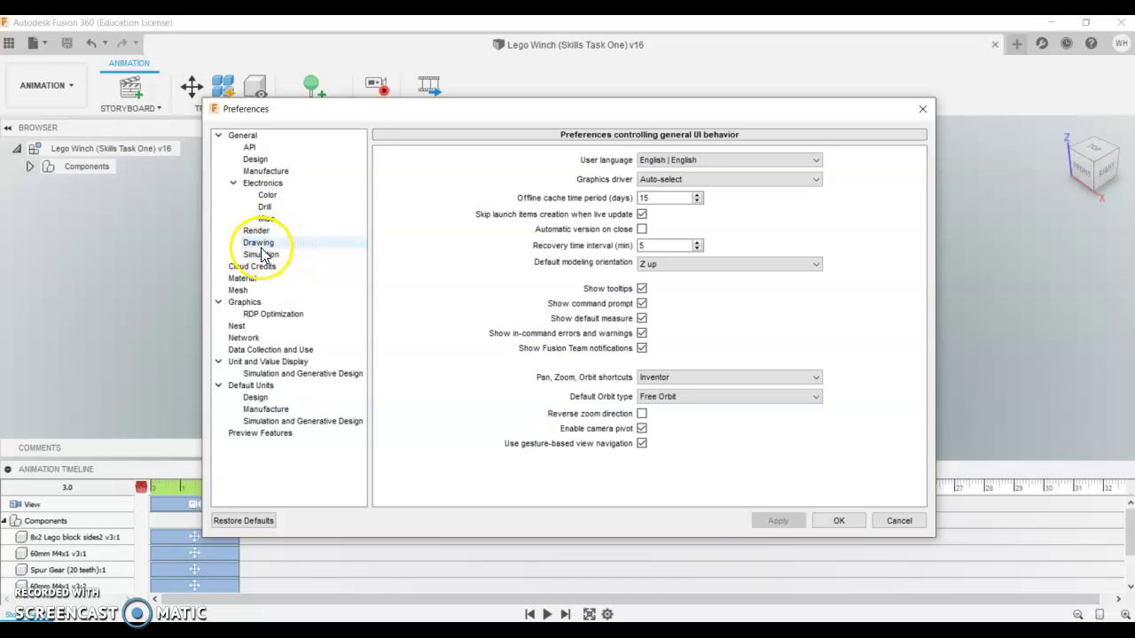
left_click(259, 245)
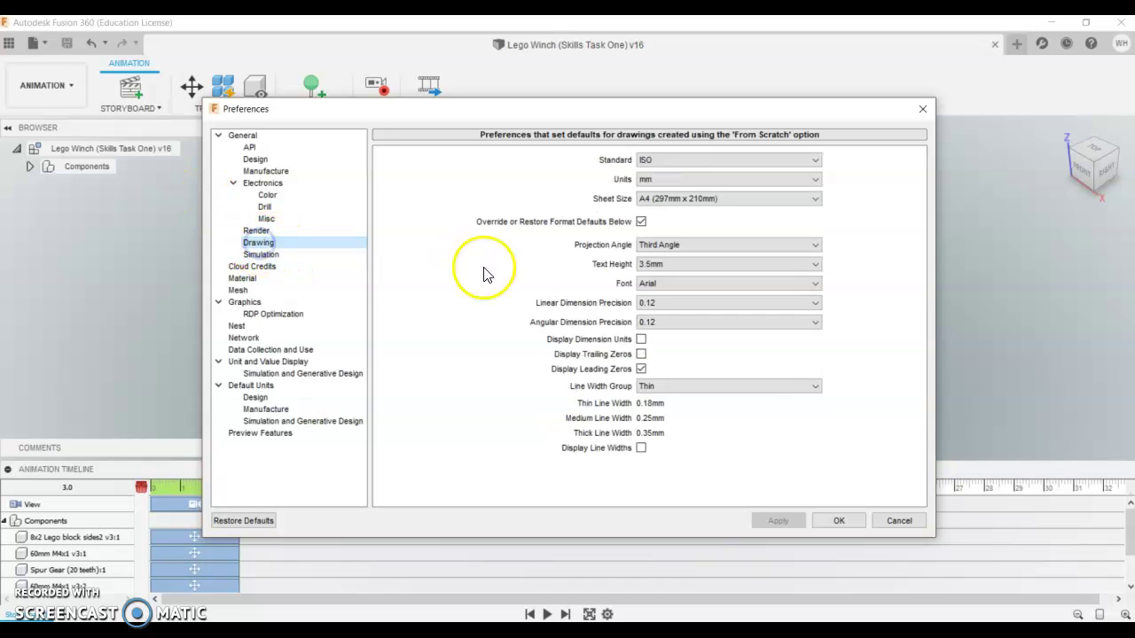
left_click(656, 161)
left_click(664, 194)
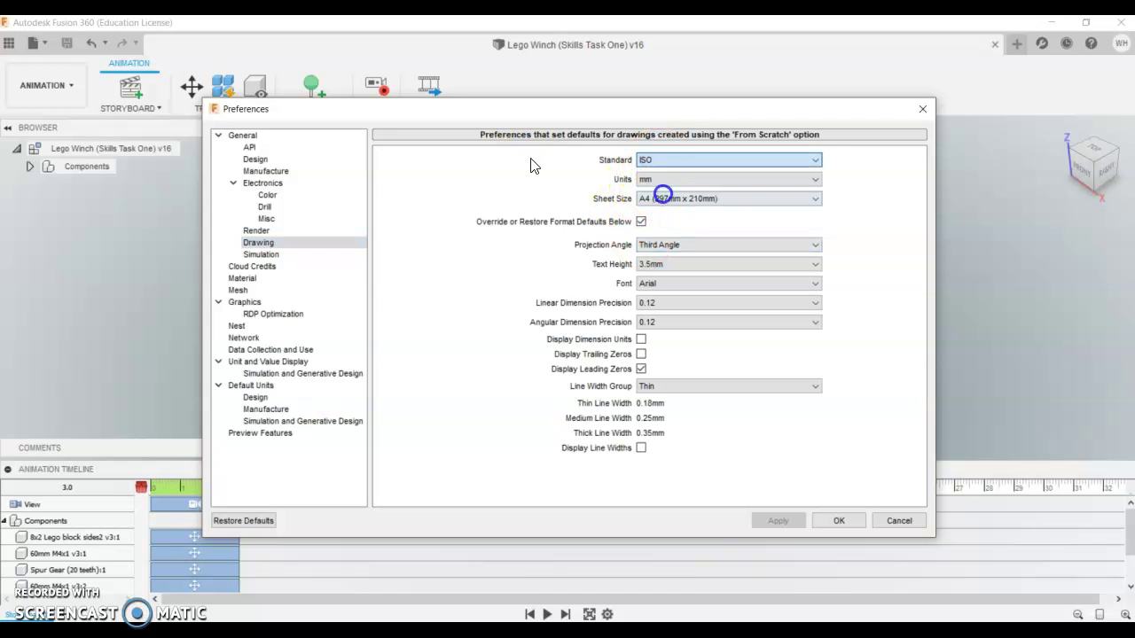
left_click(665, 183)
left_click(658, 209)
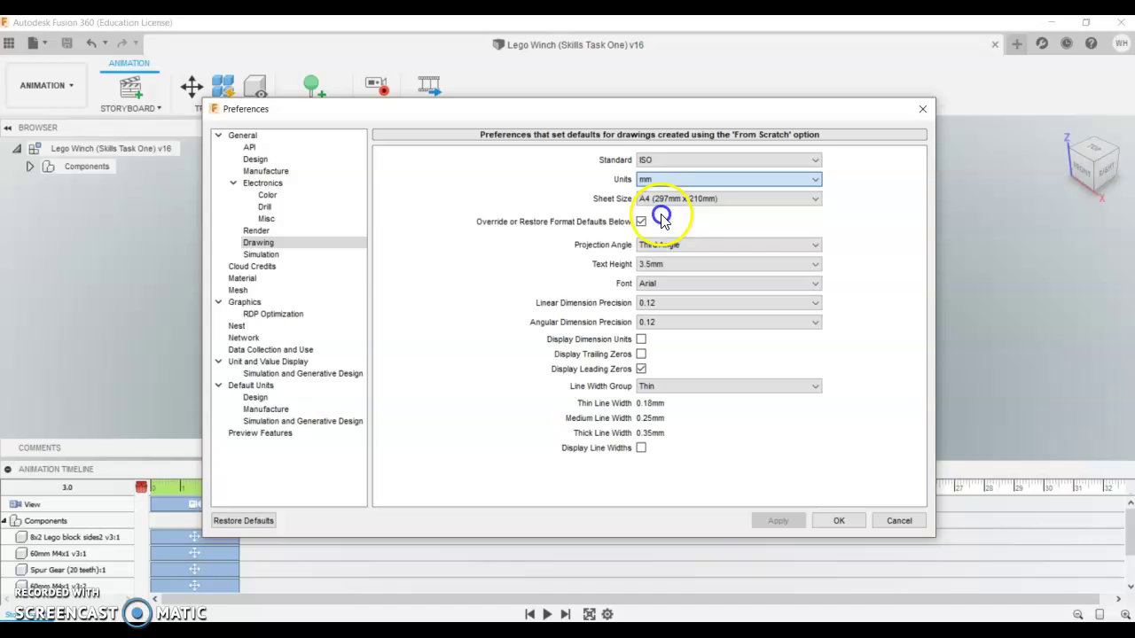
left_click(655, 200)
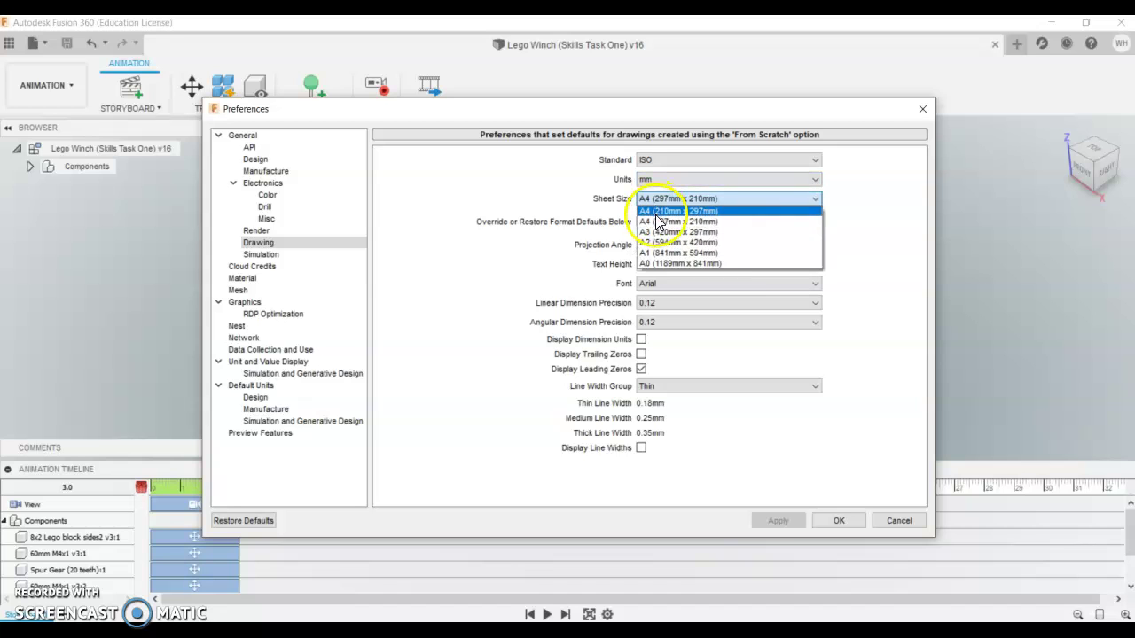
left_click(655, 222)
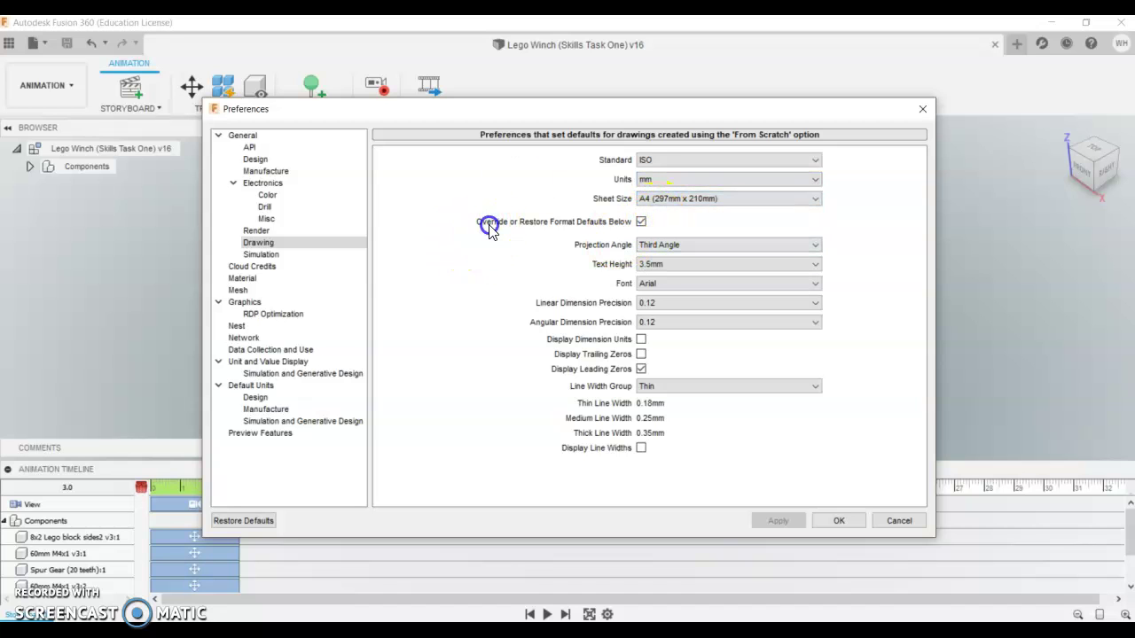
- Keep Override Format Defaults ticked, set Third Angle projection, and save the preferences
left_click(641, 222)
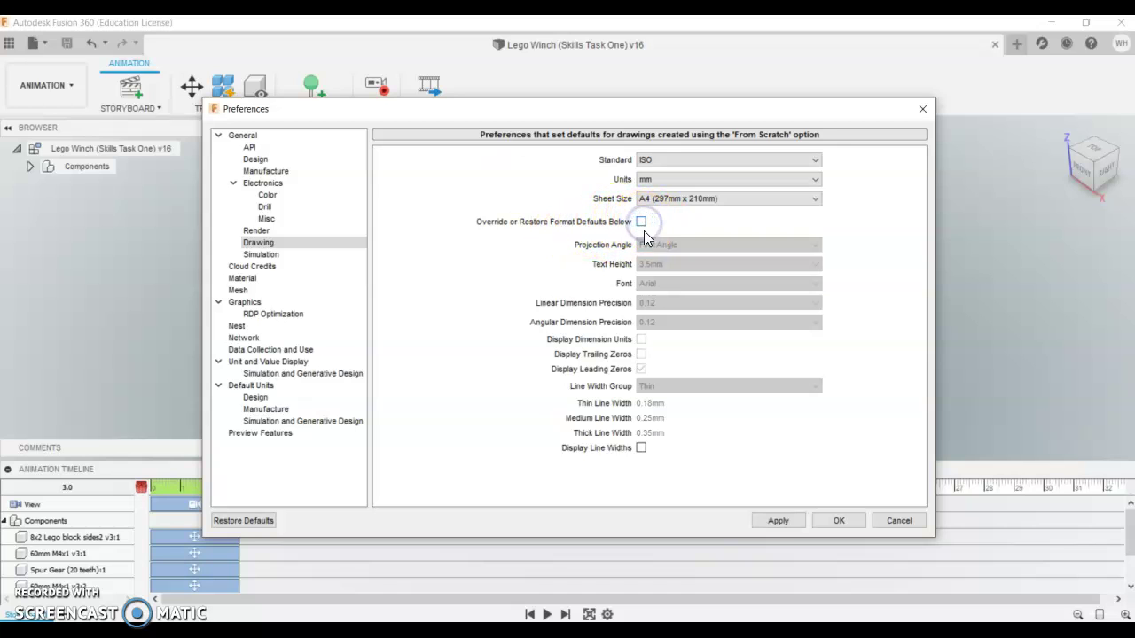
left_click(641, 222)
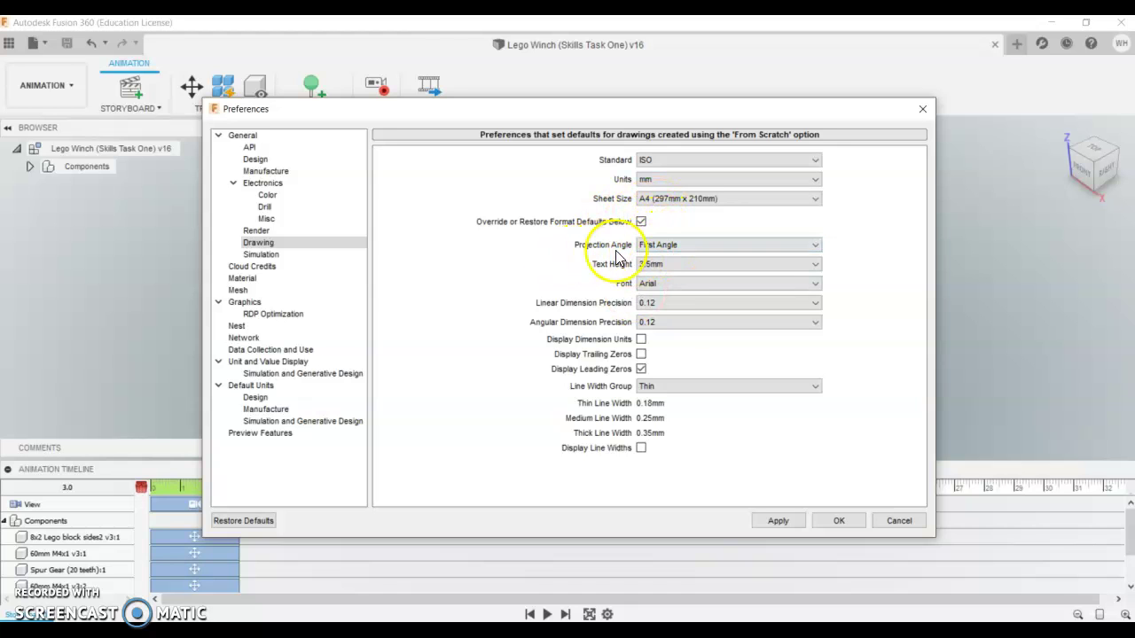
left_click(670, 246)
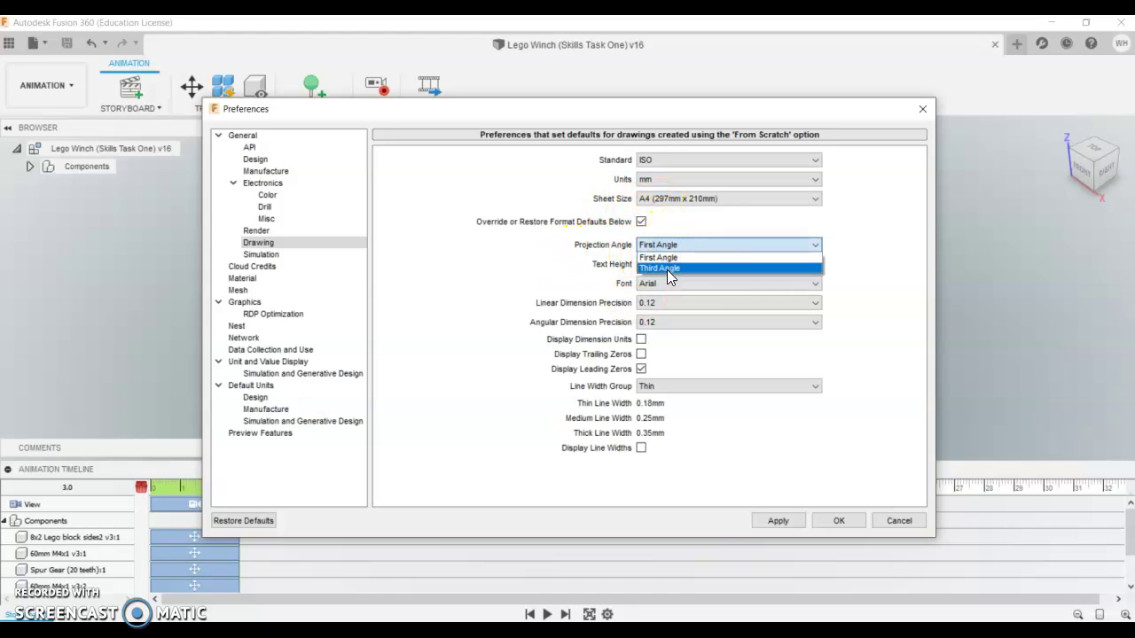
left_click(667, 269)
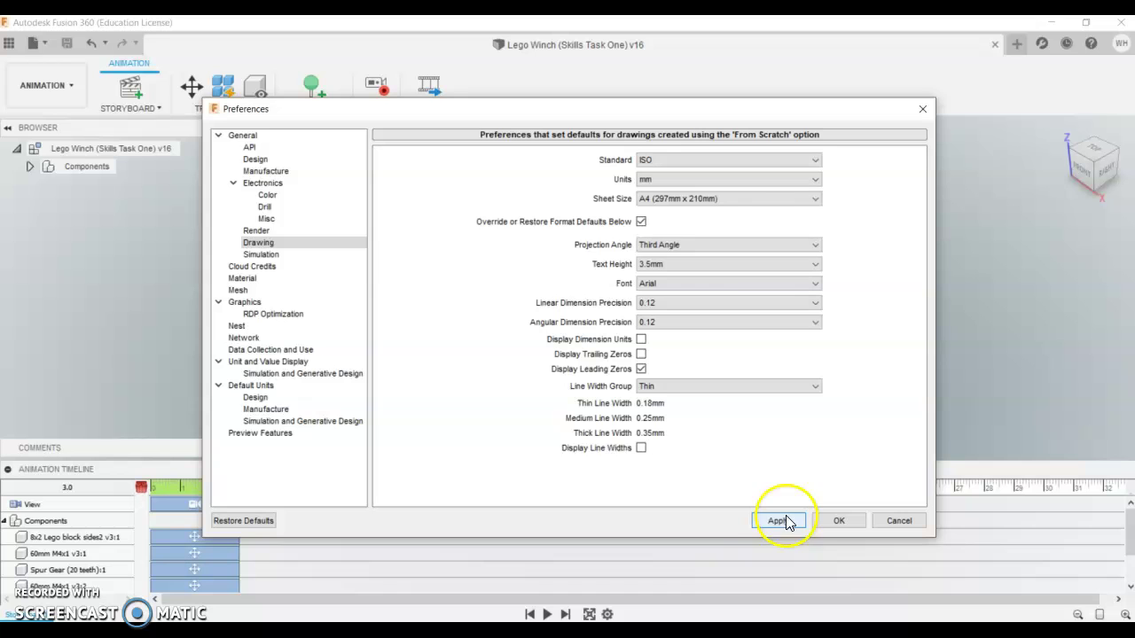
left_click(839, 522)
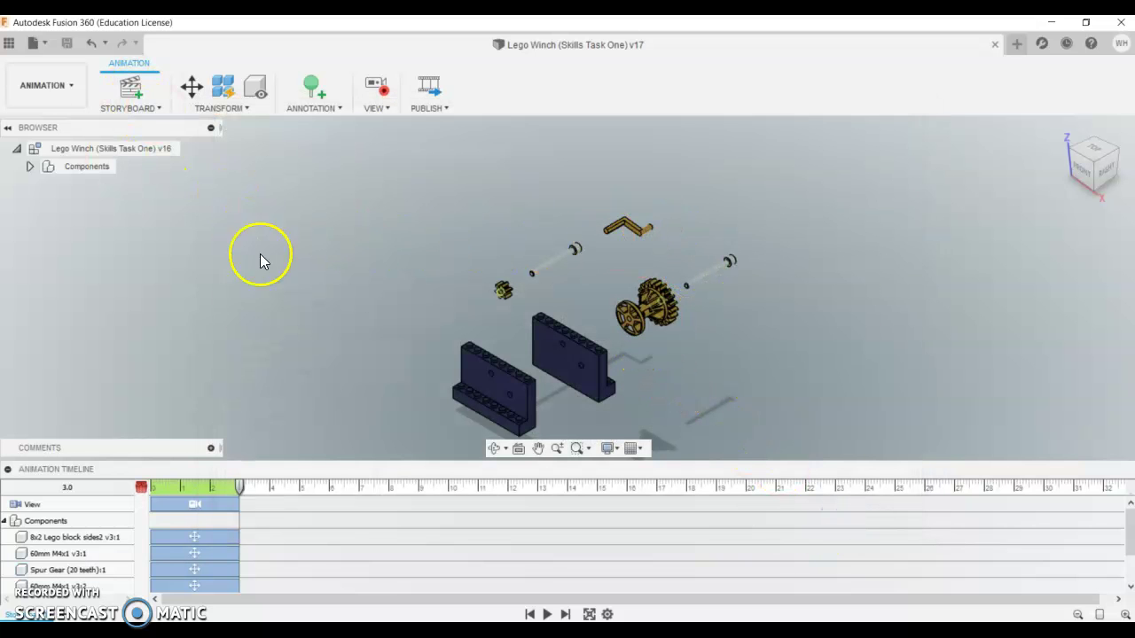
- Start a drawing from the design with the Rostrevor A4 Template, then cancel it
left_click(42, 47)
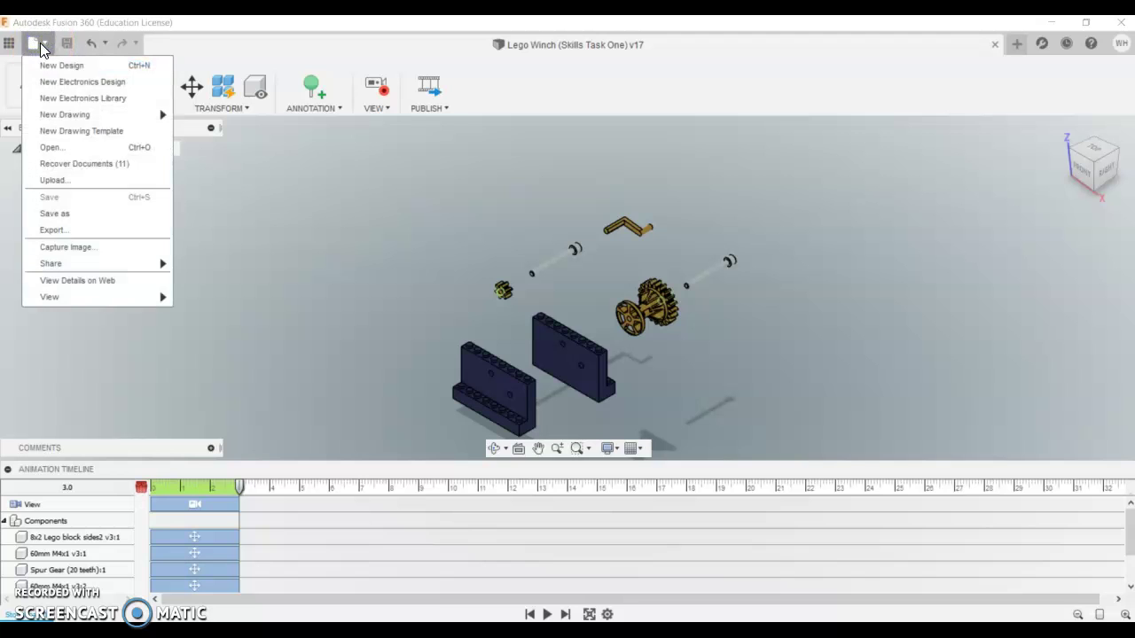
mouse_move(89, 120)
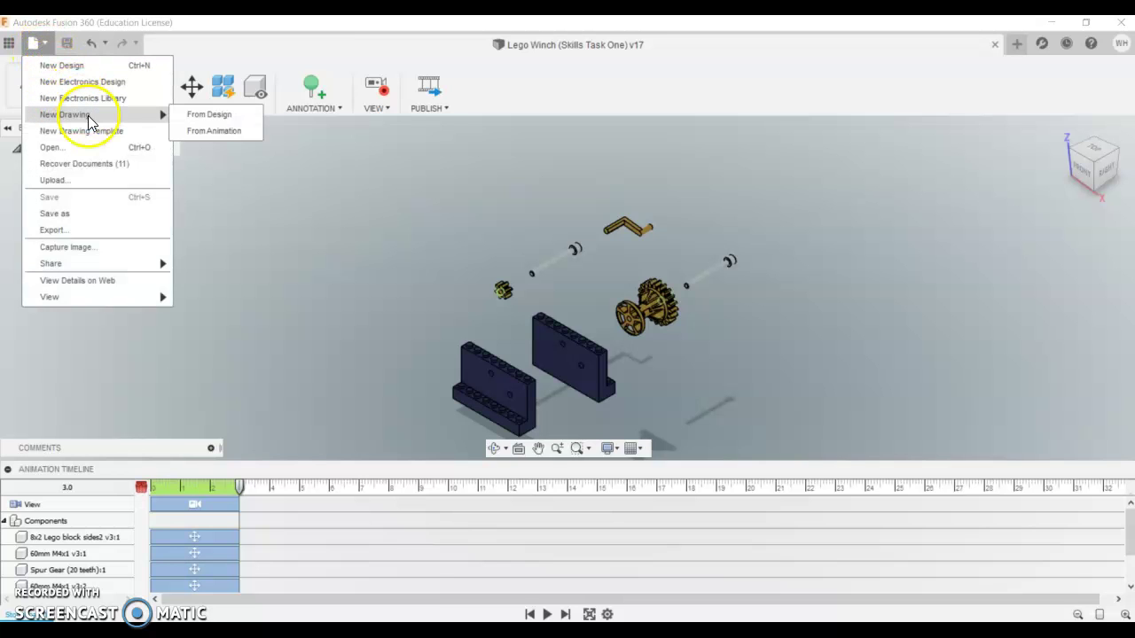
left_click(203, 120)
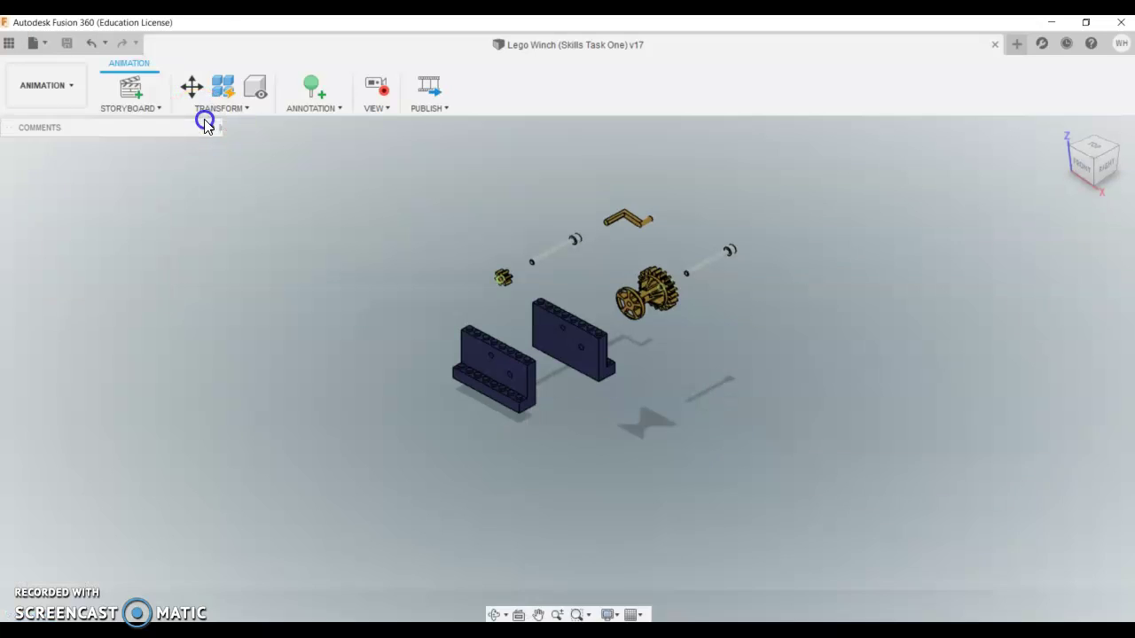
left_click(967, 352)
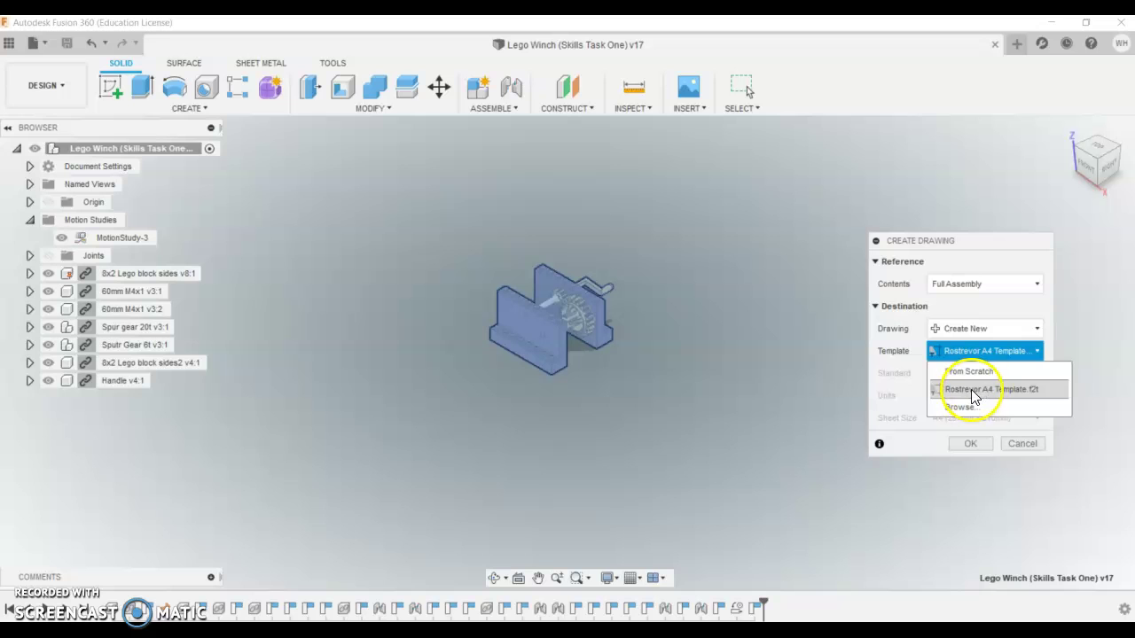
left_click(972, 392)
left_click(1021, 442)
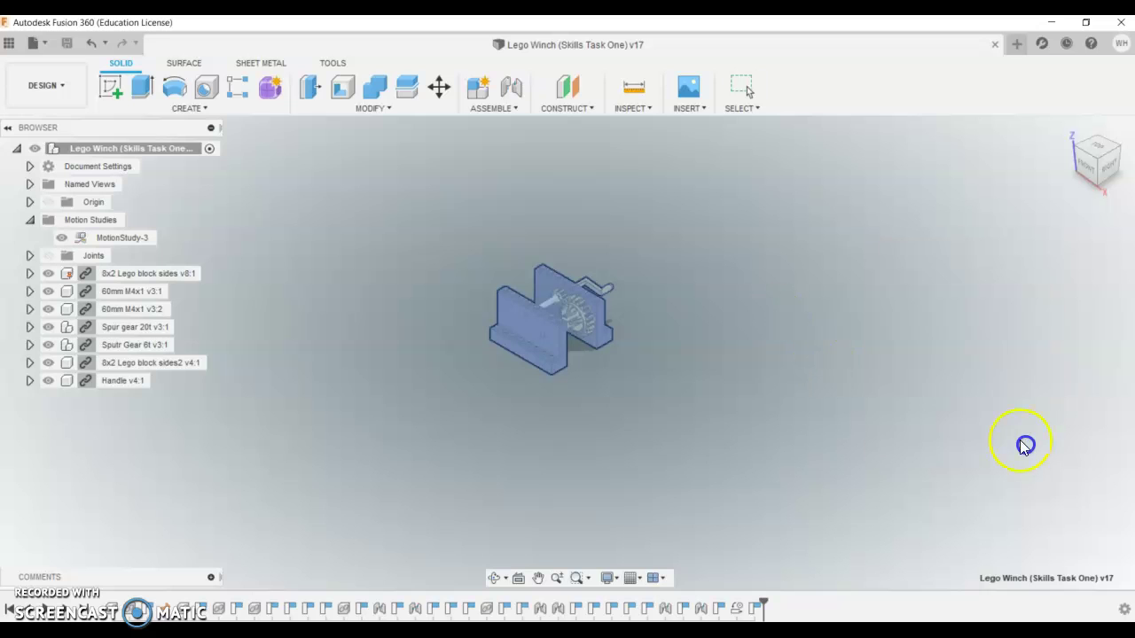
- Choose Rostrevor A4 Template.f2t from the Desktop as the file to upload
left_click(34, 42)
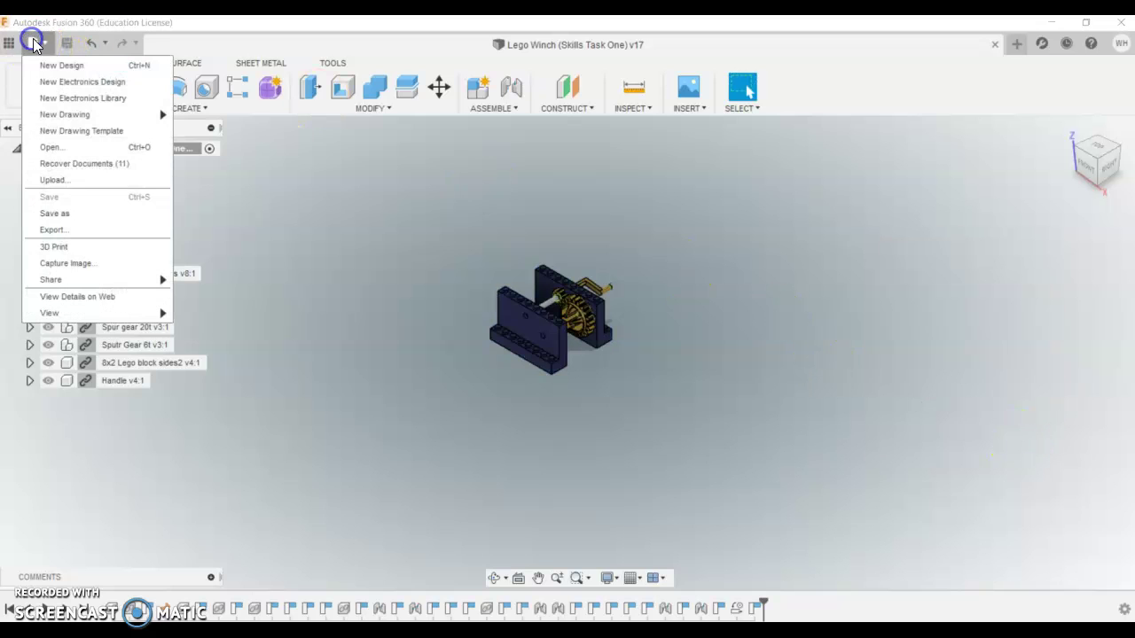
left_click(53, 181)
left_click(347, 298)
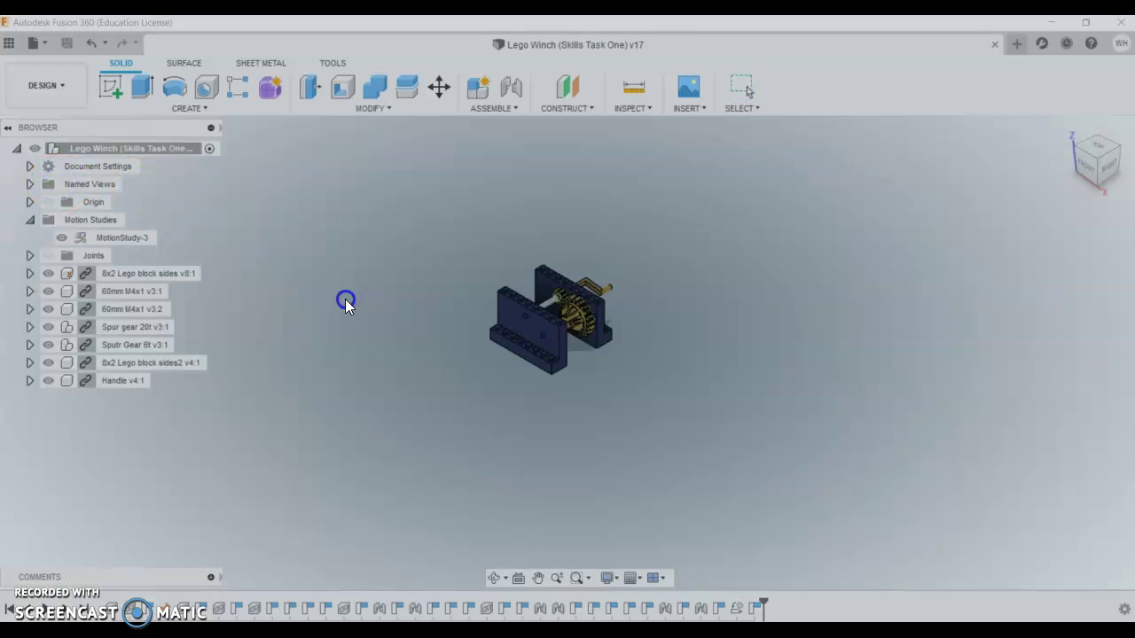
scroll(510, 346, "down", 5)
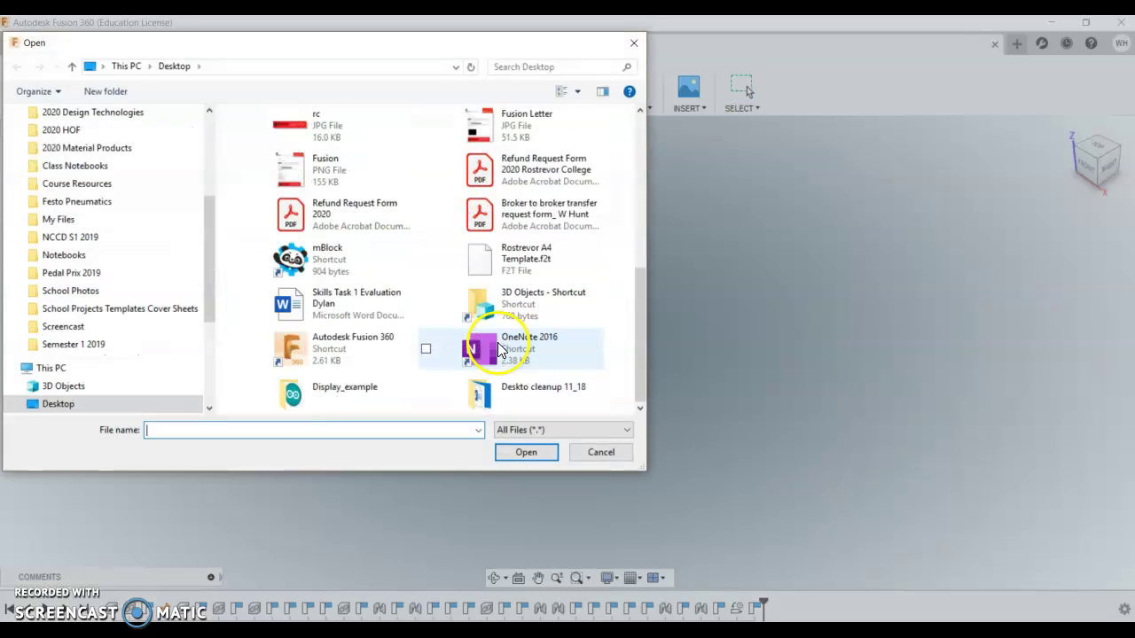
left_click(528, 256)
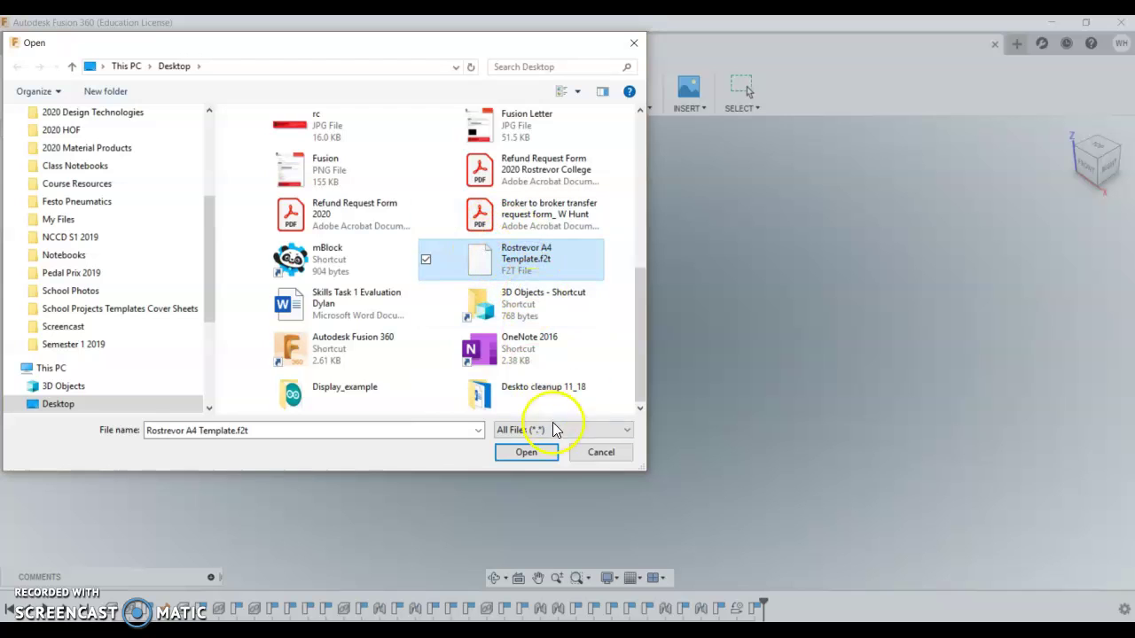
left_click(539, 452)
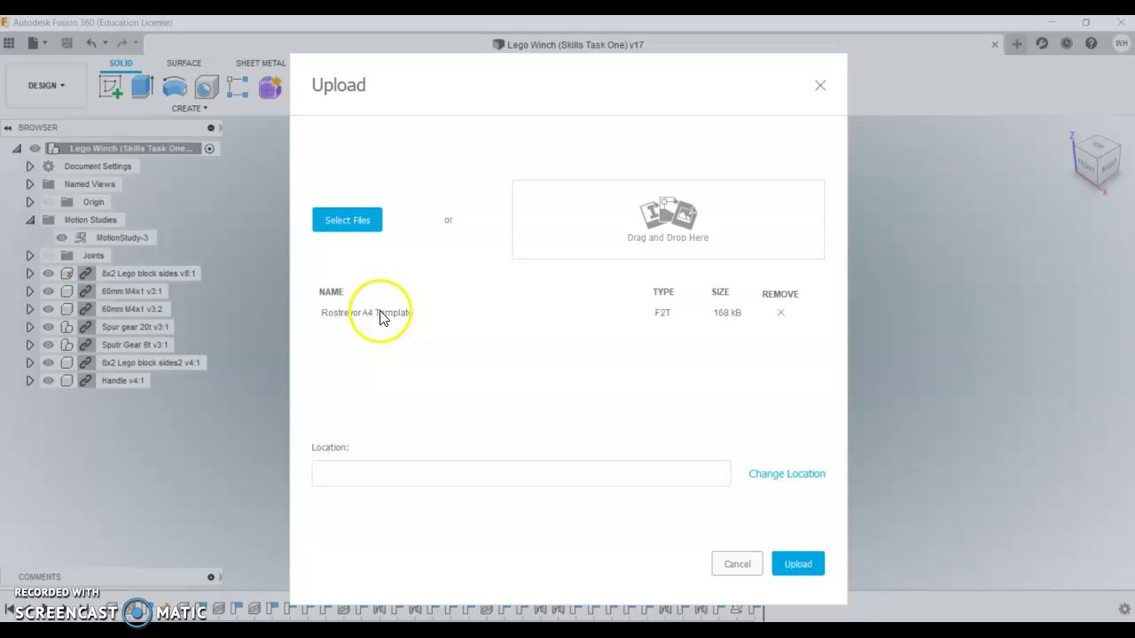
- Set the upload location to the STAGE TWO DTE project and upload the template
left_click(794, 475)
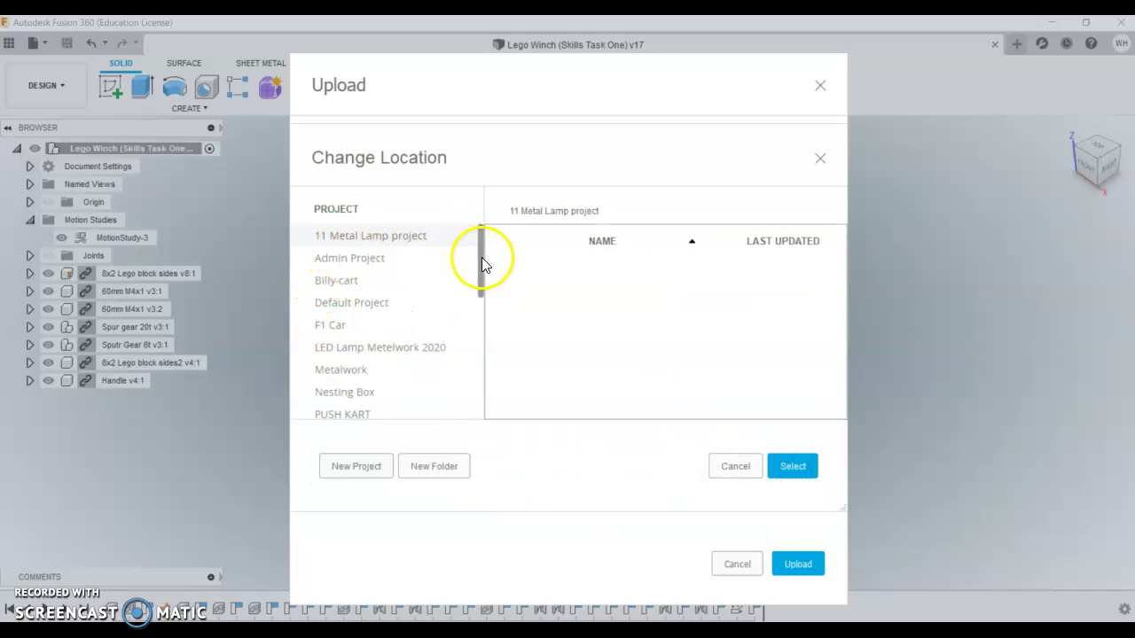
left_click_drag(481, 257, 496, 392)
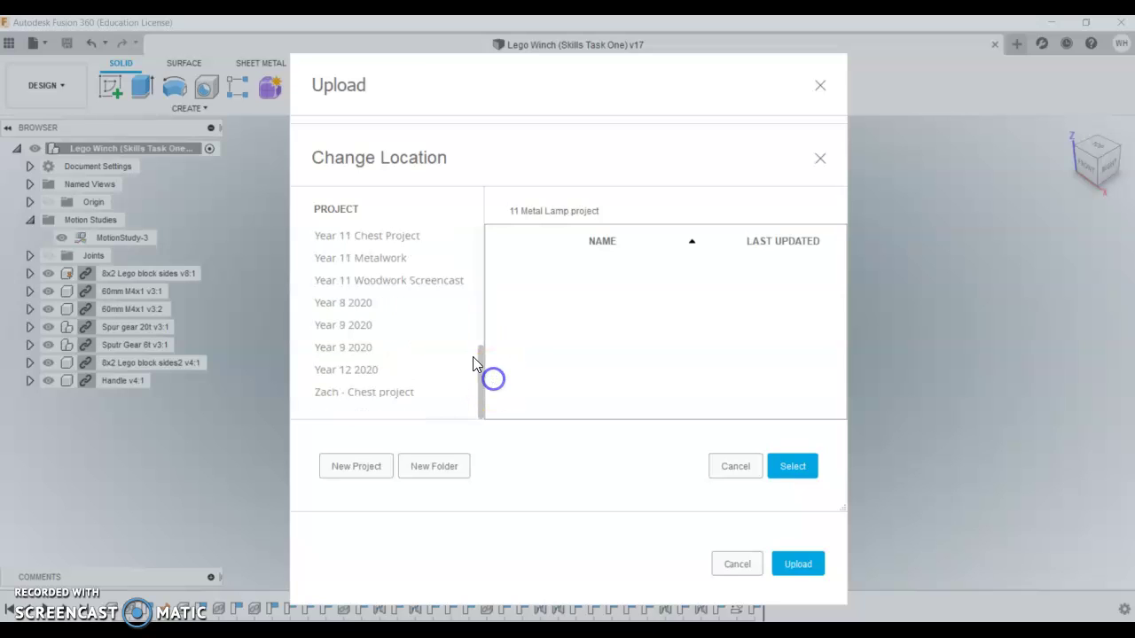
left_click(371, 259)
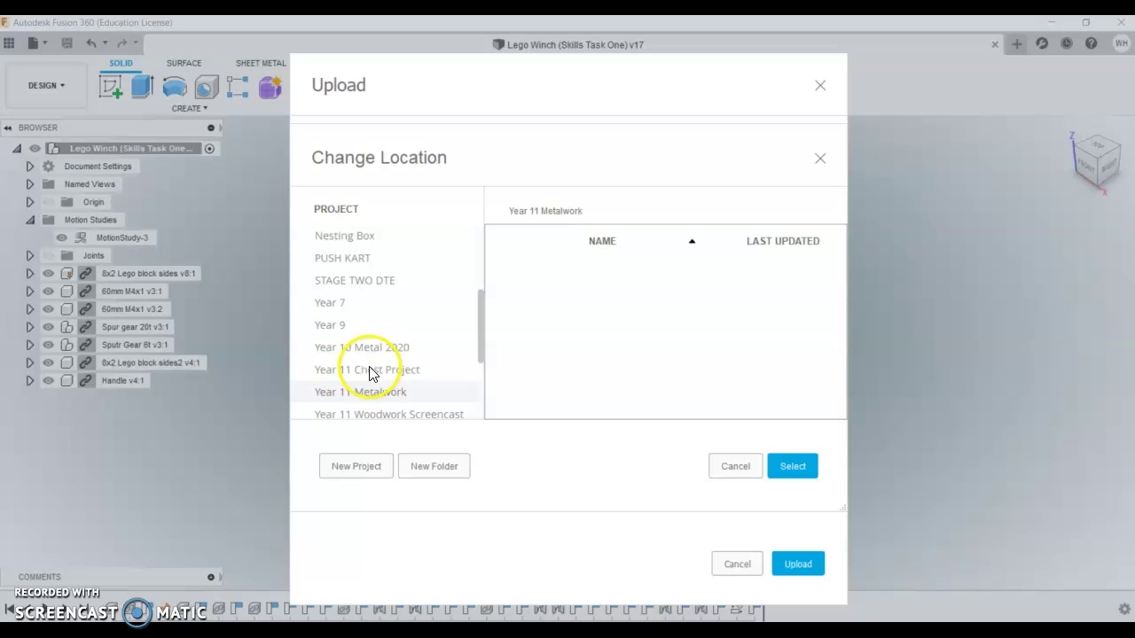
scroll(370, 342, "up", 3)
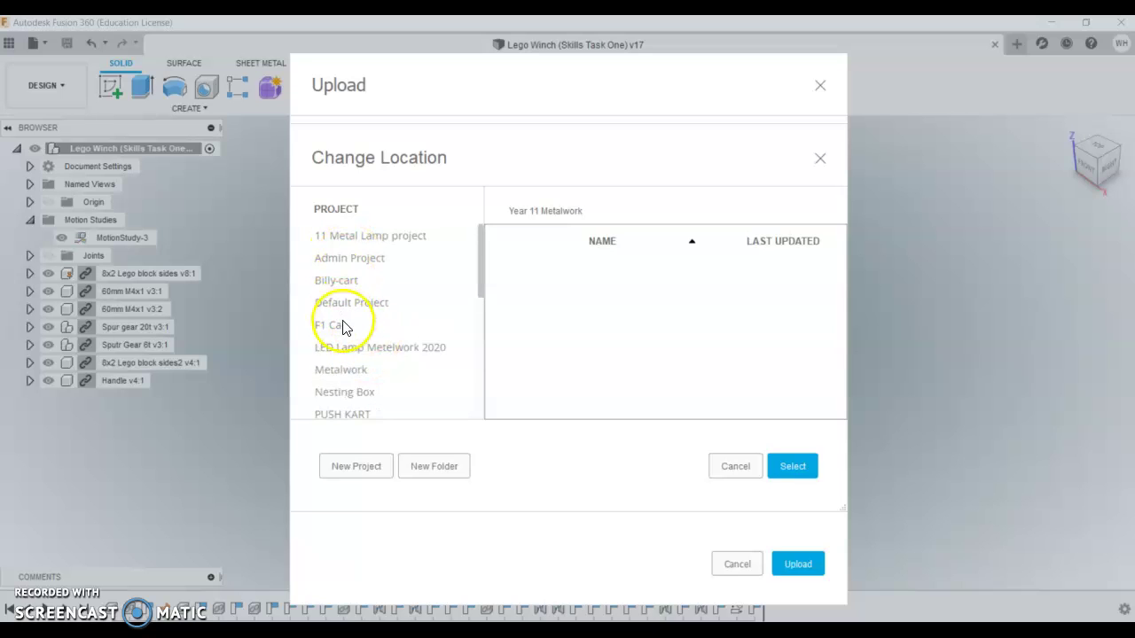
scroll(353, 373, "down", 1)
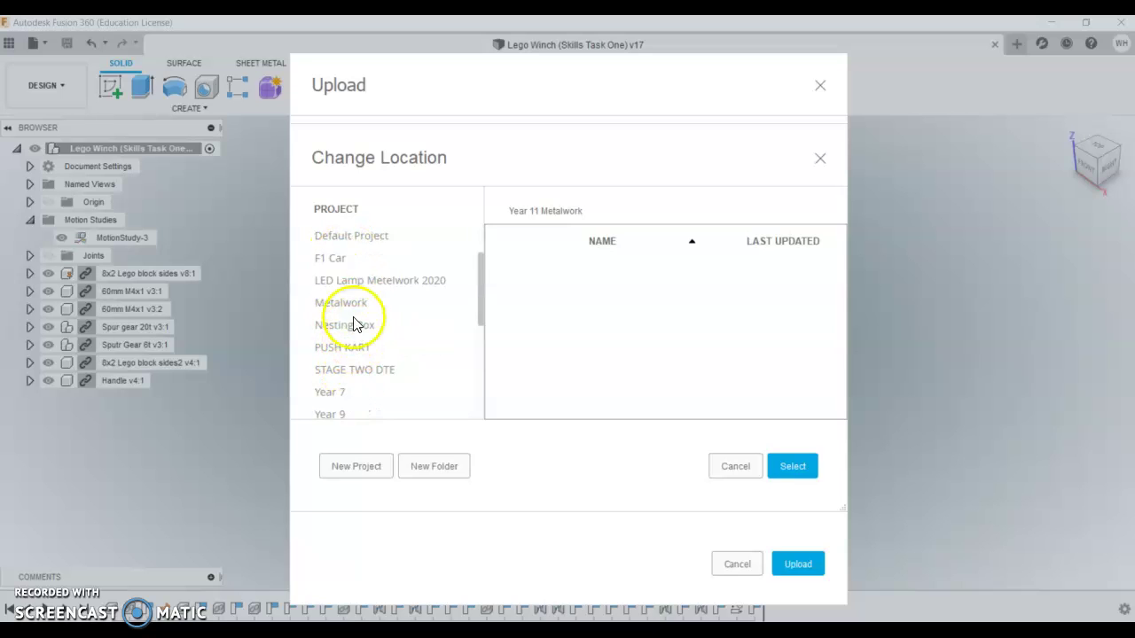
left_click(359, 371)
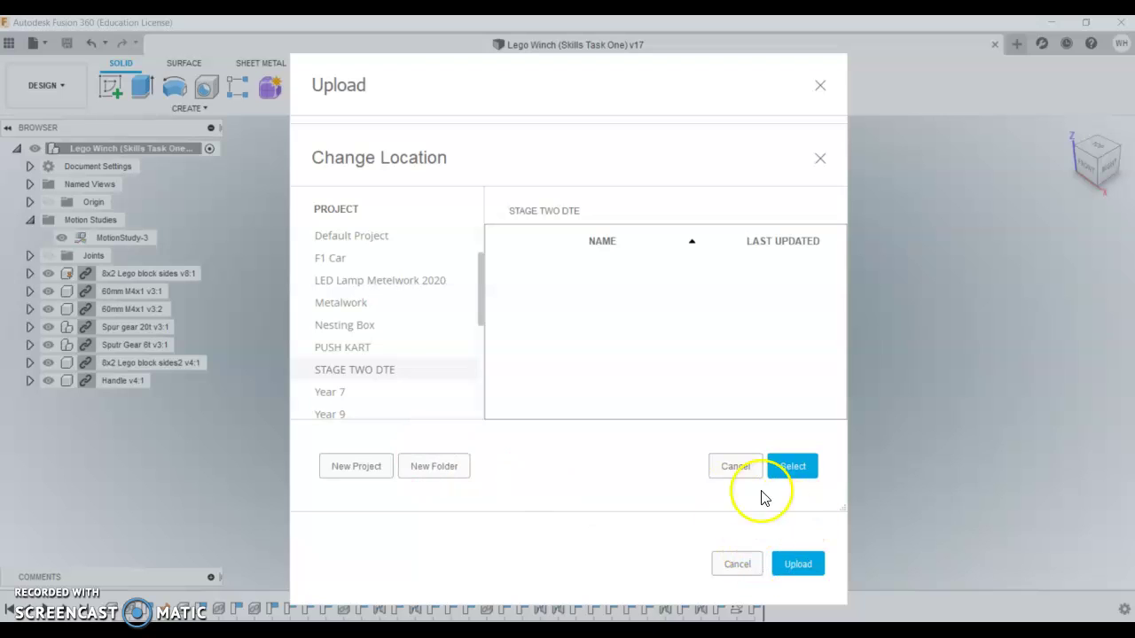
left_click(788, 477)
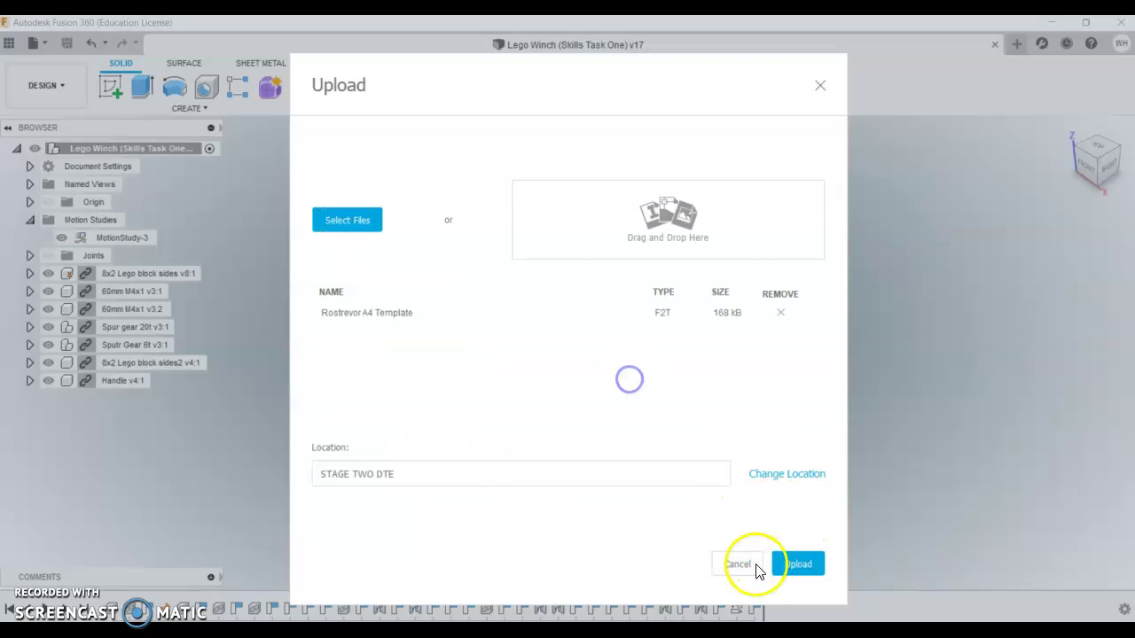
left_click(799, 564)
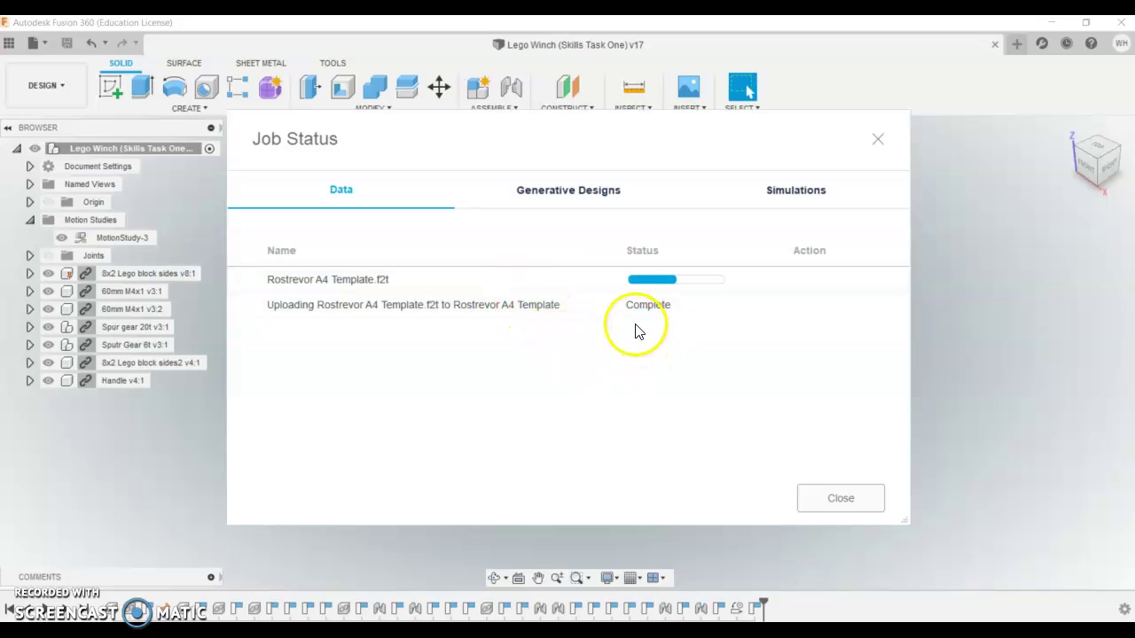
- Dismiss the job status report and start a new drawing from the exploded animation
left_click(830, 499)
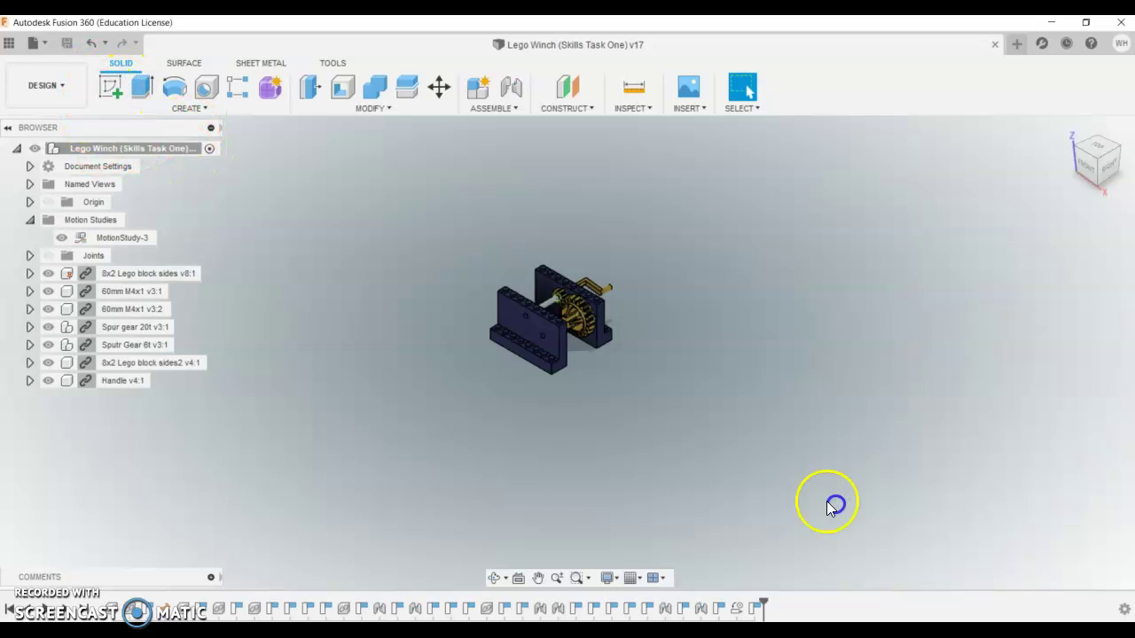
left_click(32, 42)
mouse_move(55, 121)
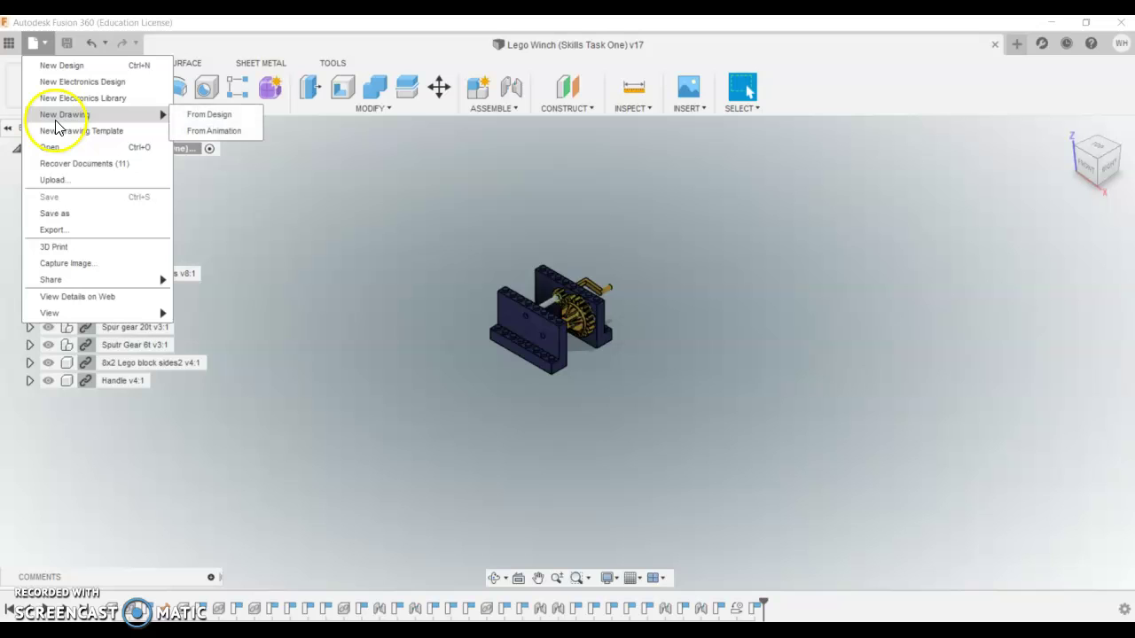
left_click(211, 116)
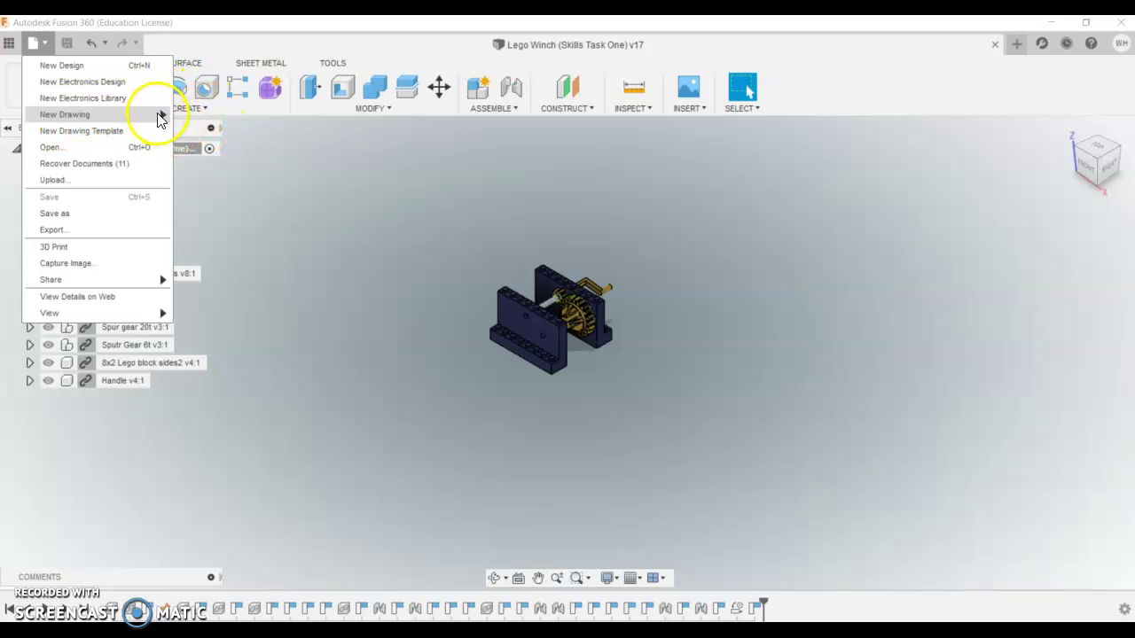
mouse_move(160, 115)
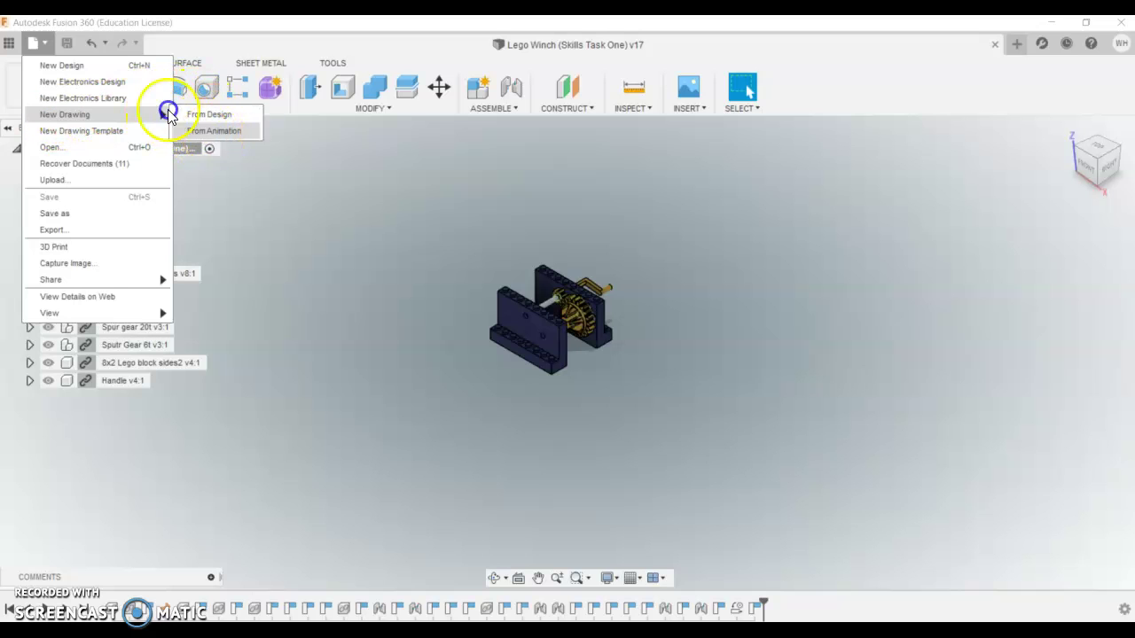
left_click(212, 131)
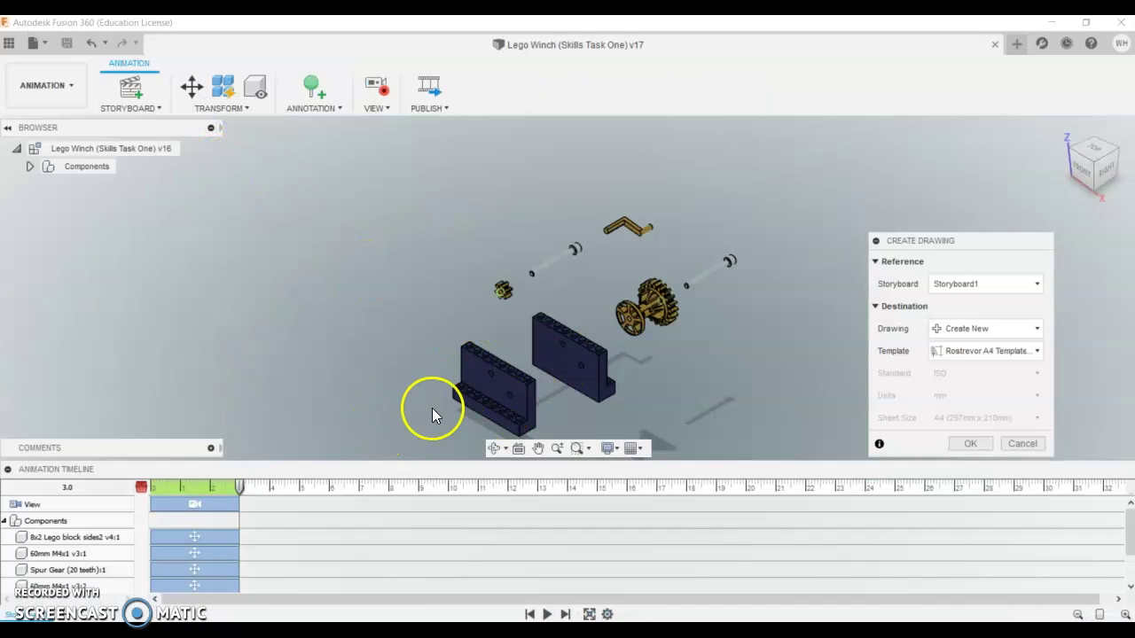
- Keep Storyboard1, set Drawing to Create New, and use the Rostrevor A4 Template
left_click(972, 288)
left_click(968, 329)
left_click(970, 329)
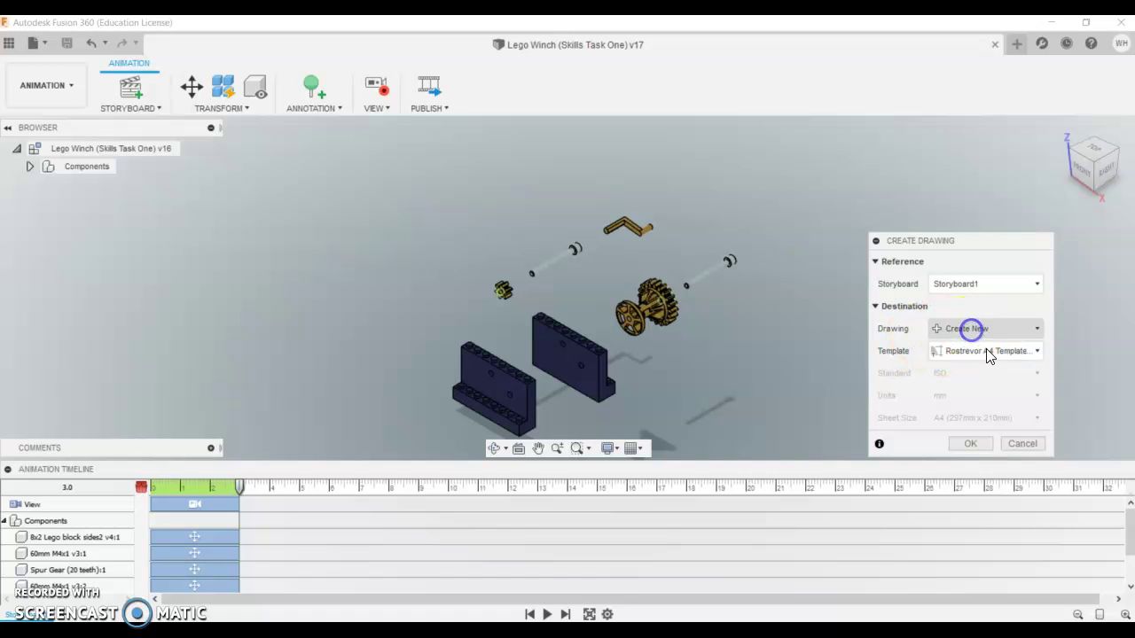
left_click(973, 354)
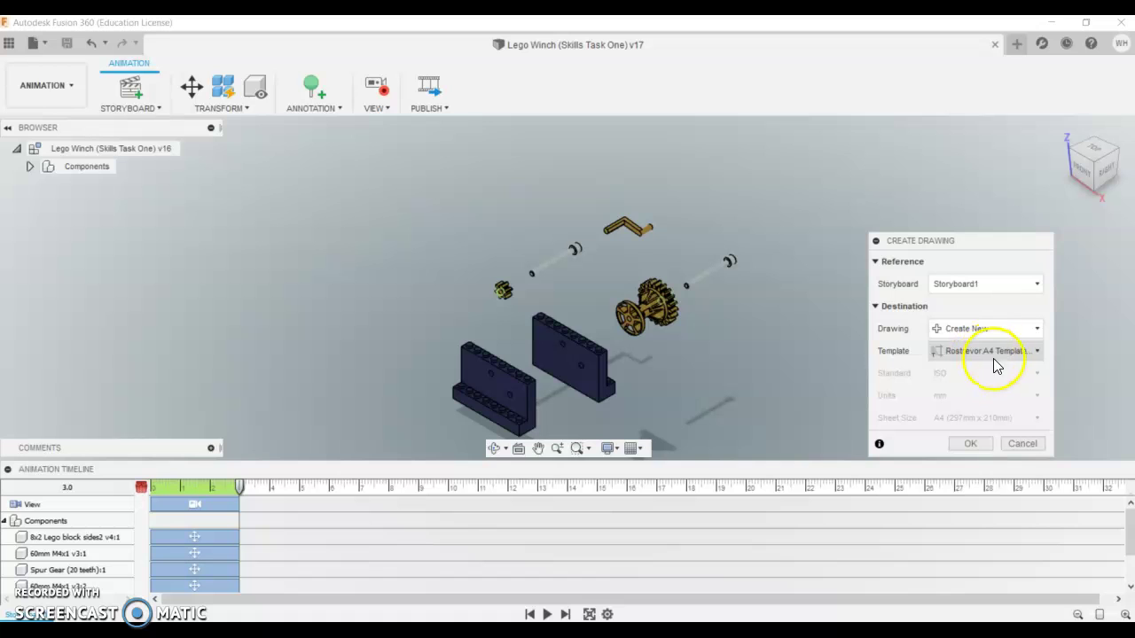
- Create the drawing and place the exploded winch base view on the sheet at 1:2 scale
left_click(973, 446)
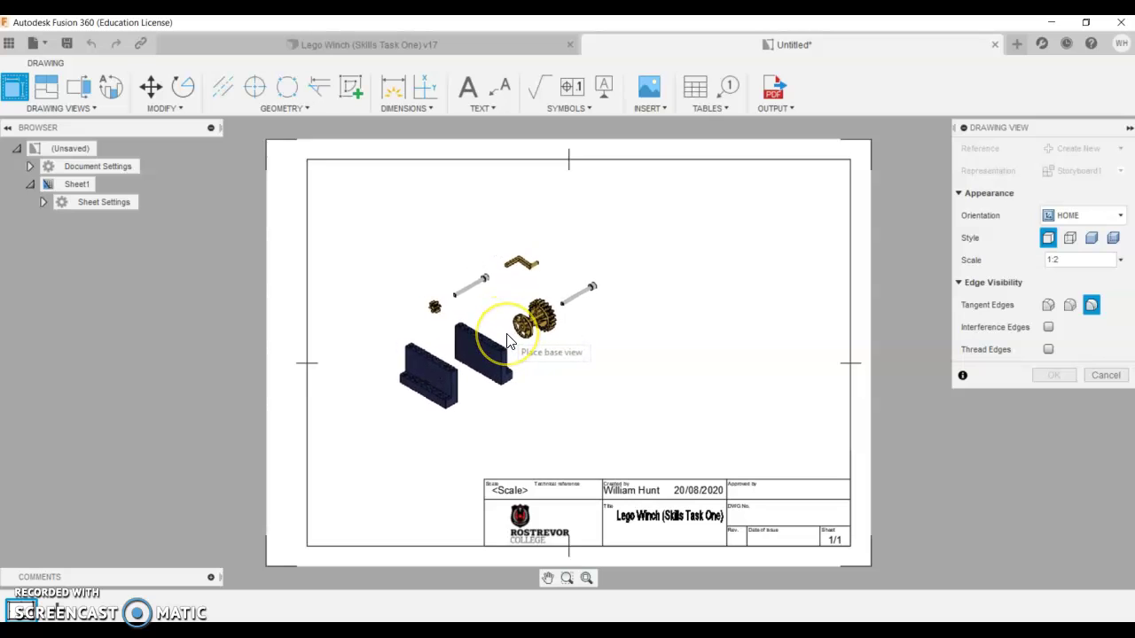
left_click(508, 340)
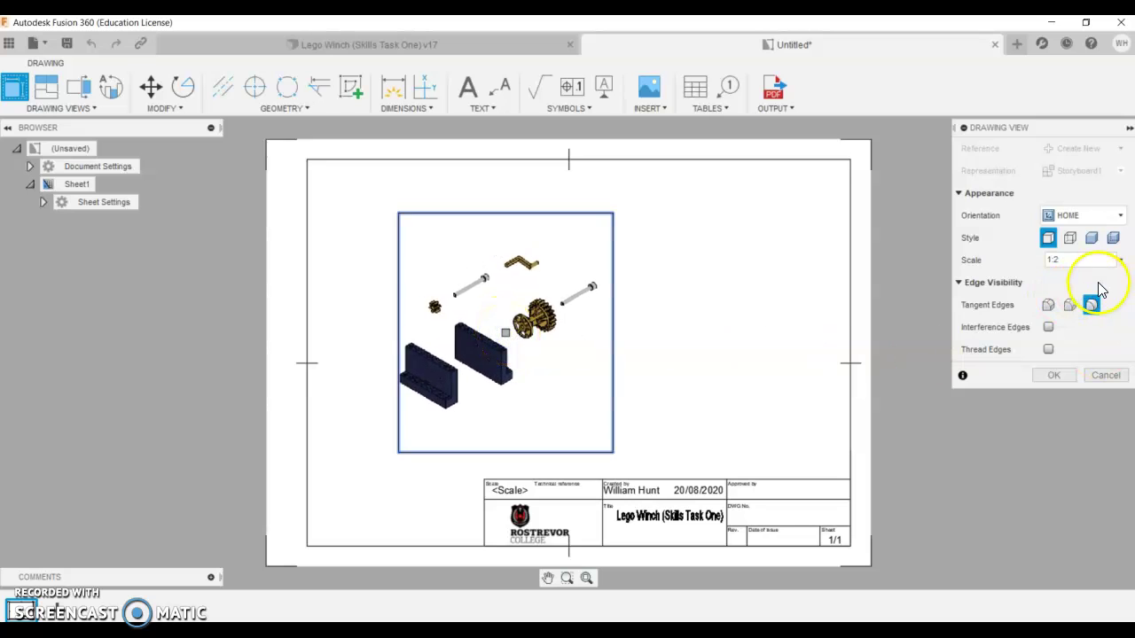
left_click(1063, 262)
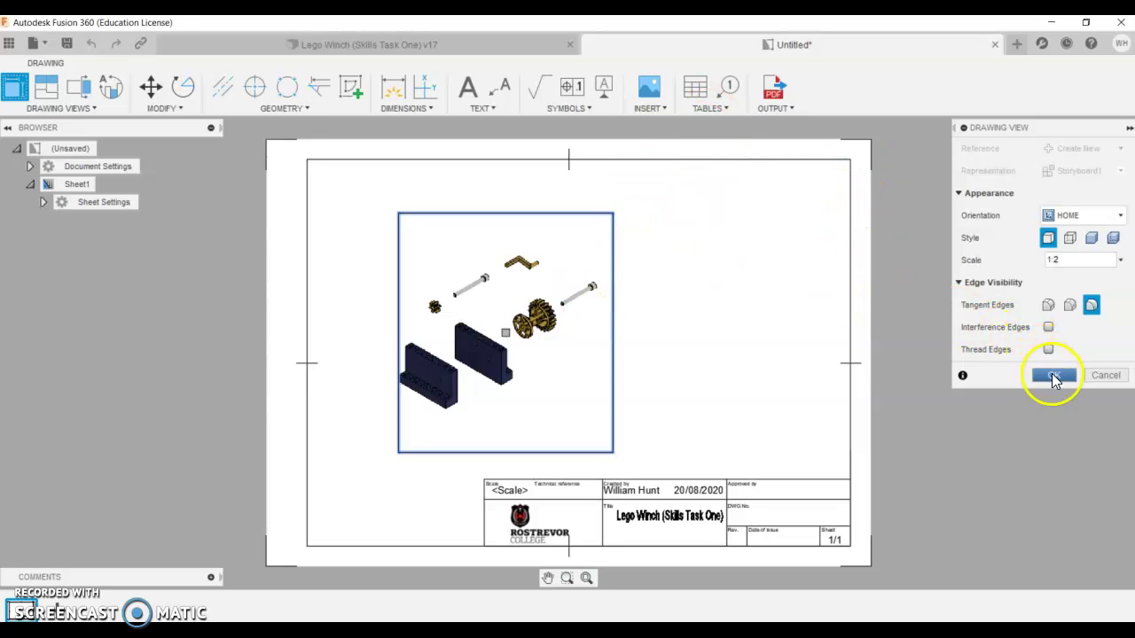
- Confirm the base view and insert a parts list table at the sheet's top-right corner
left_click(1054, 376)
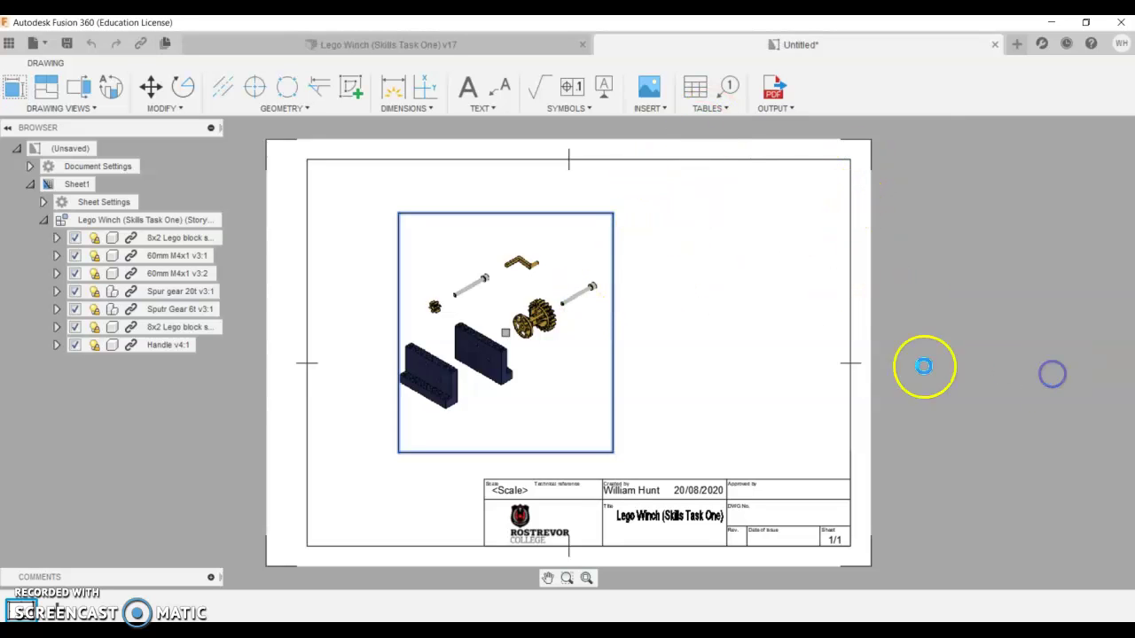
left_click(693, 91)
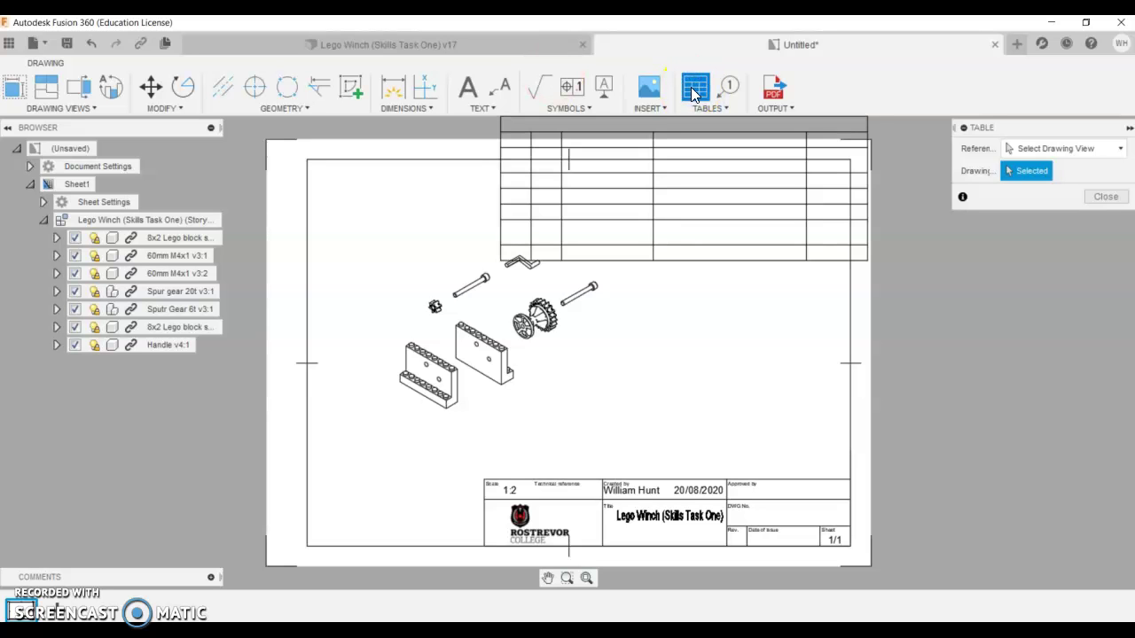
left_click(850, 165)
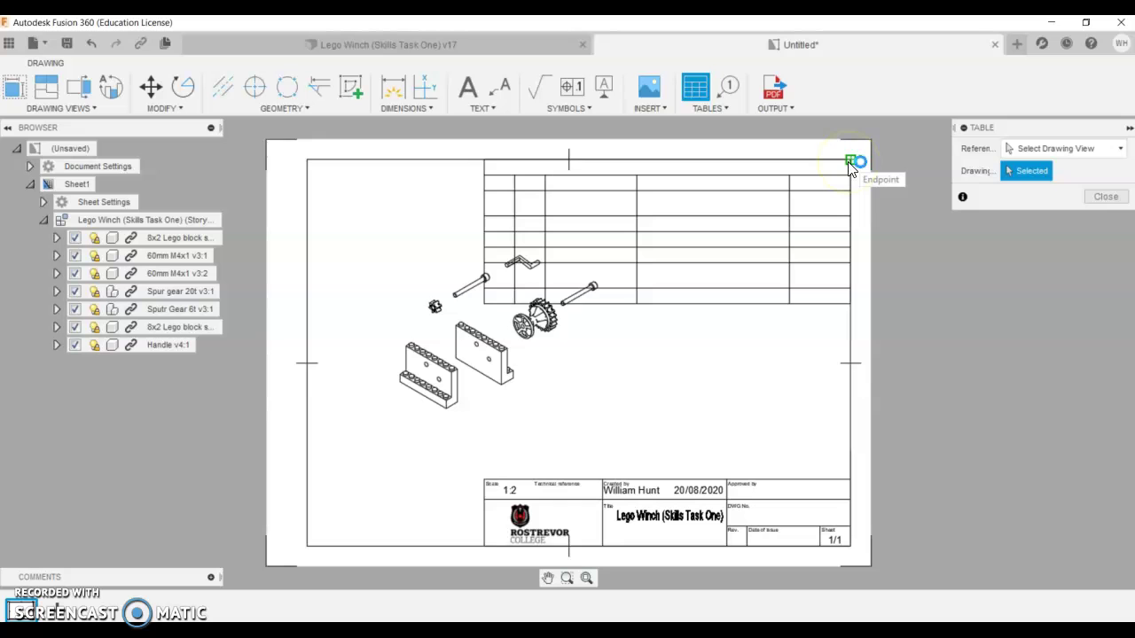
left_click(666, 346)
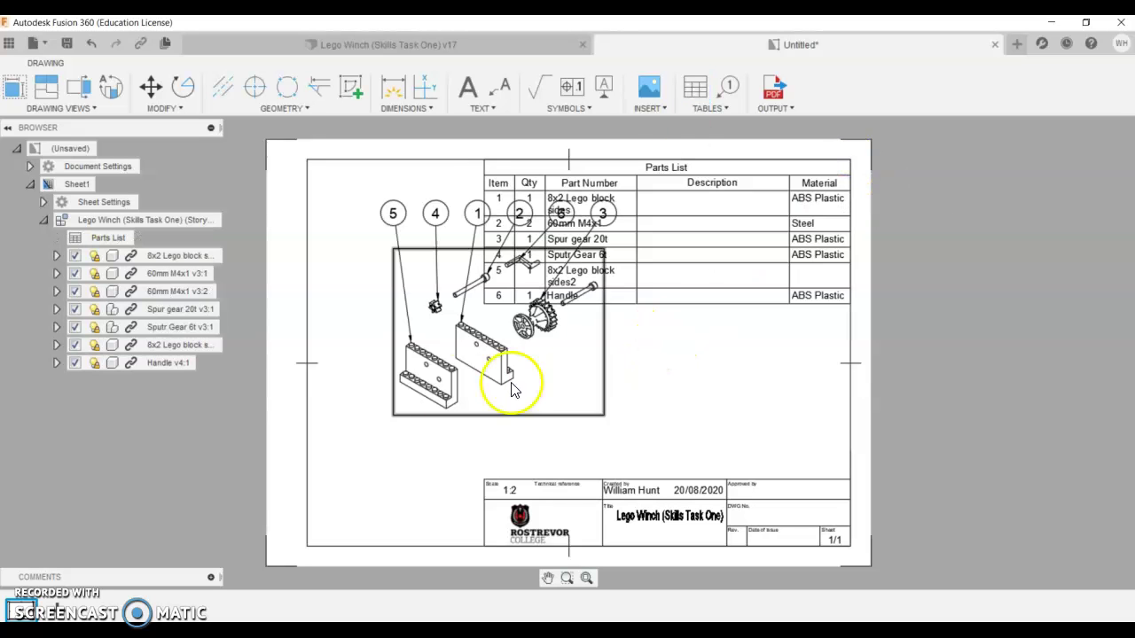
left_click(368, 241)
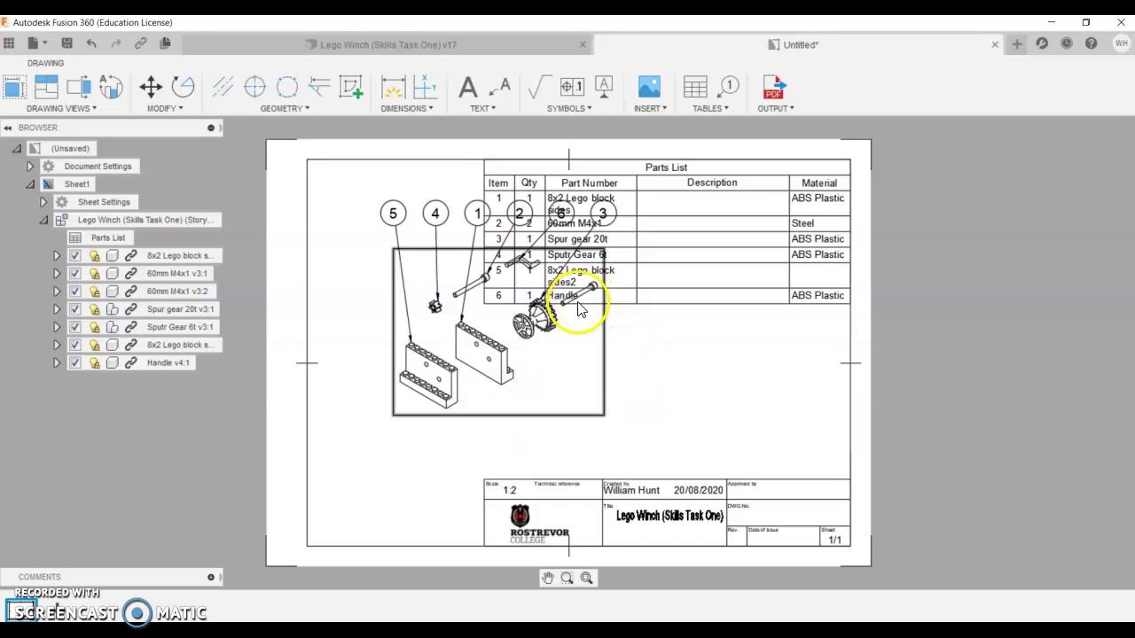
- Drag the exploded view and its balloons to the lower left, clear of the parts list
left_click(510, 369)
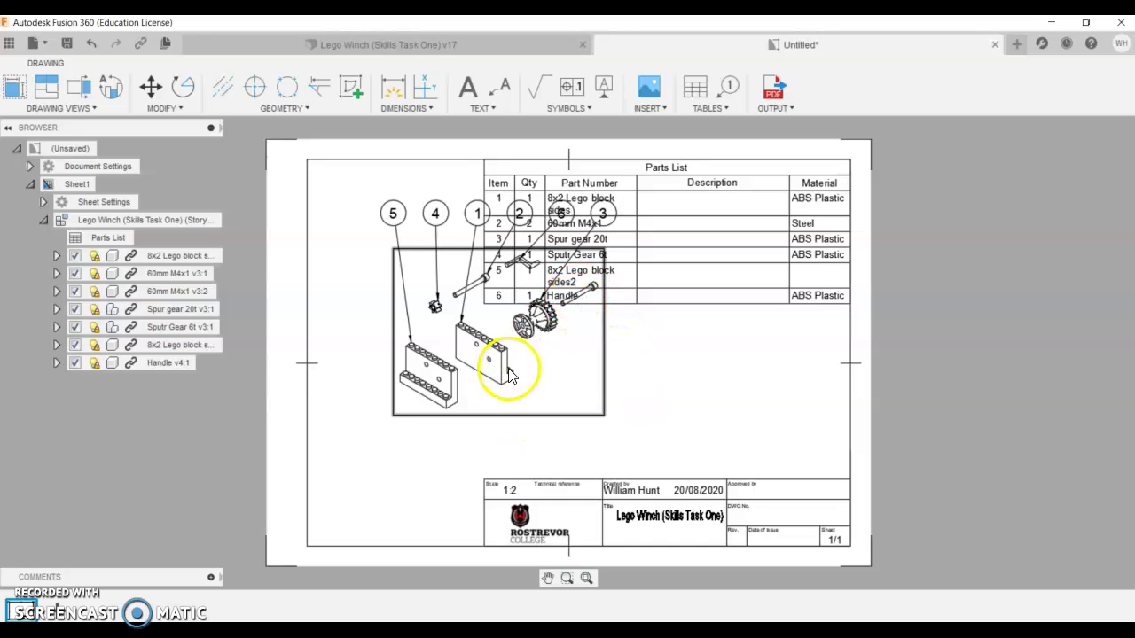
left_click(490, 348)
mouse_move(498, 341)
left_mouse_down()
mouse_move(453, 358)
mouse_move(438, 408)
left_mouse_up()
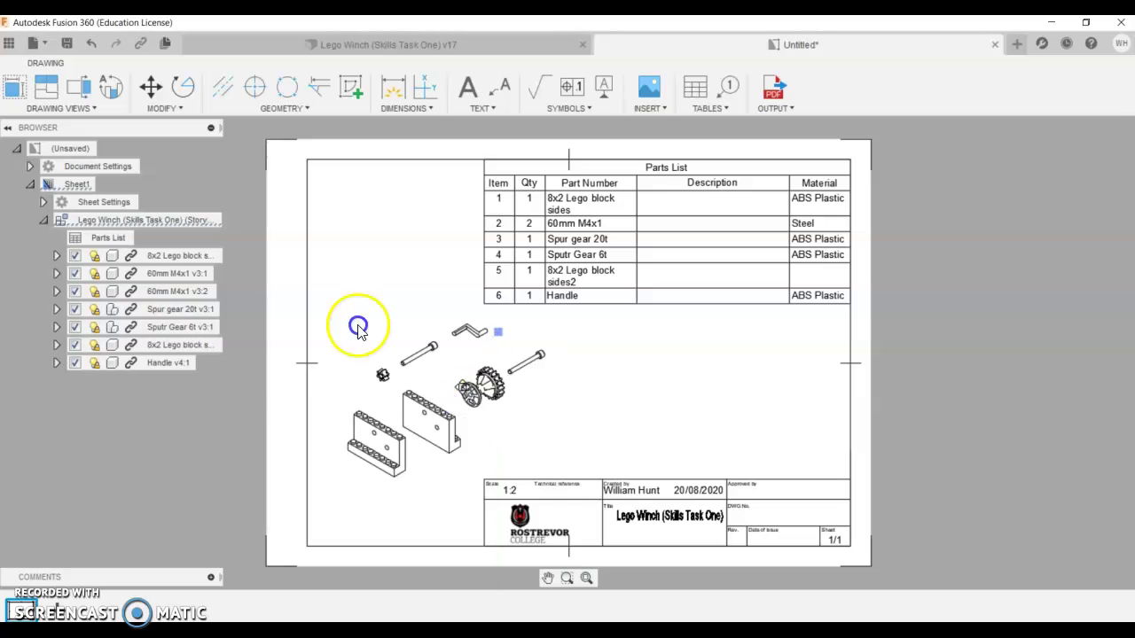
left_click(518, 376)
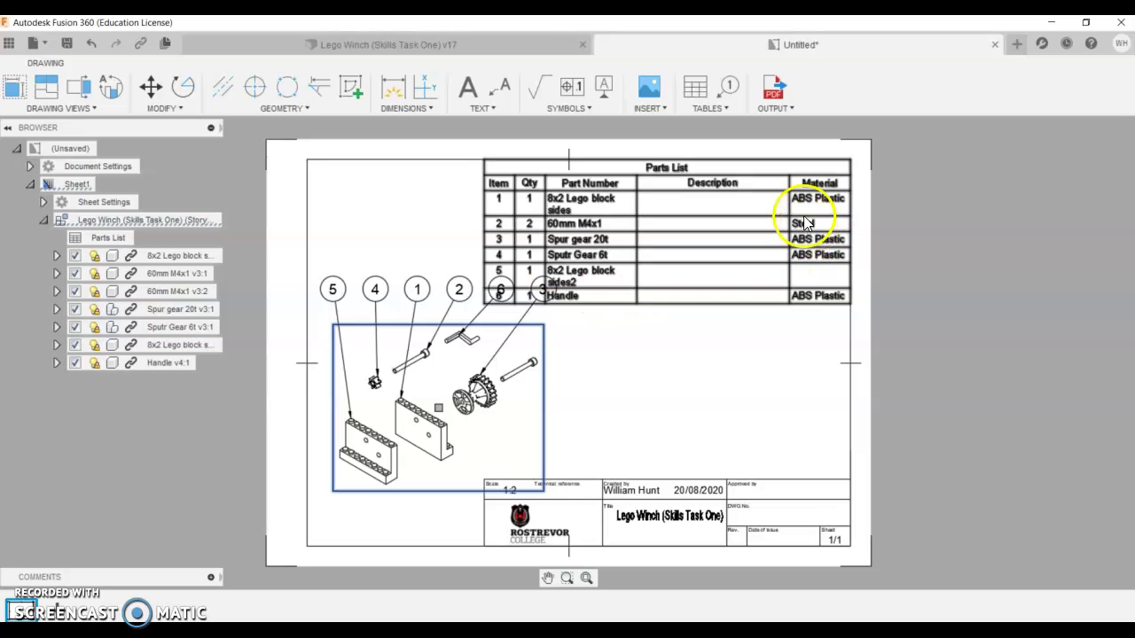
left_click(720, 367)
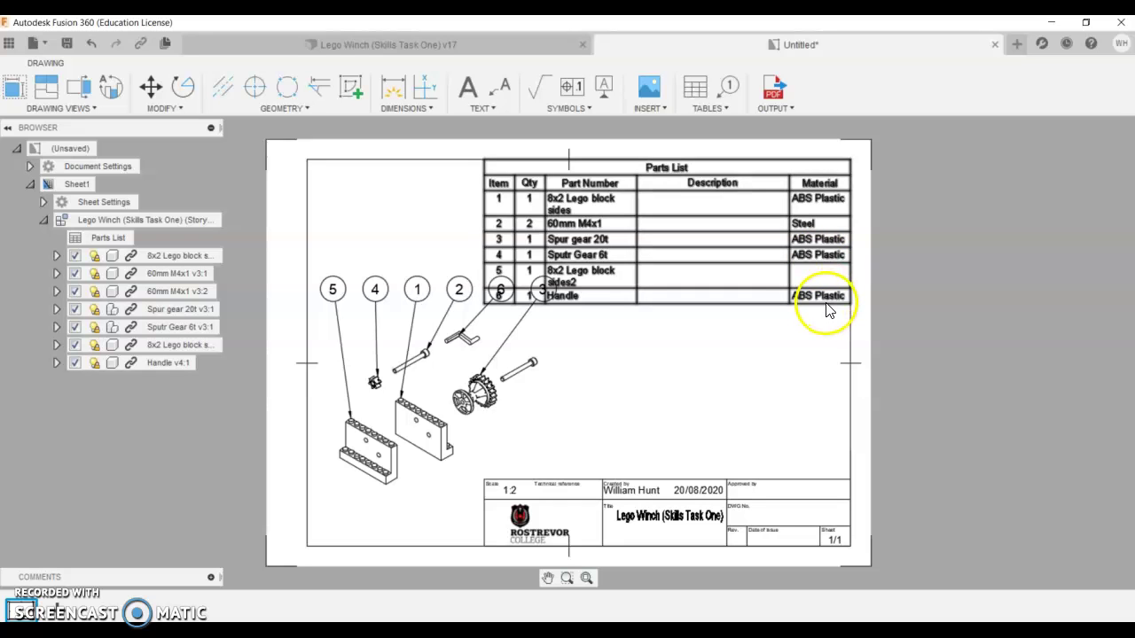
- Untick Description in the Parts List settings, leaving Item, Qty, Part Number and Material
double_click(716, 197)
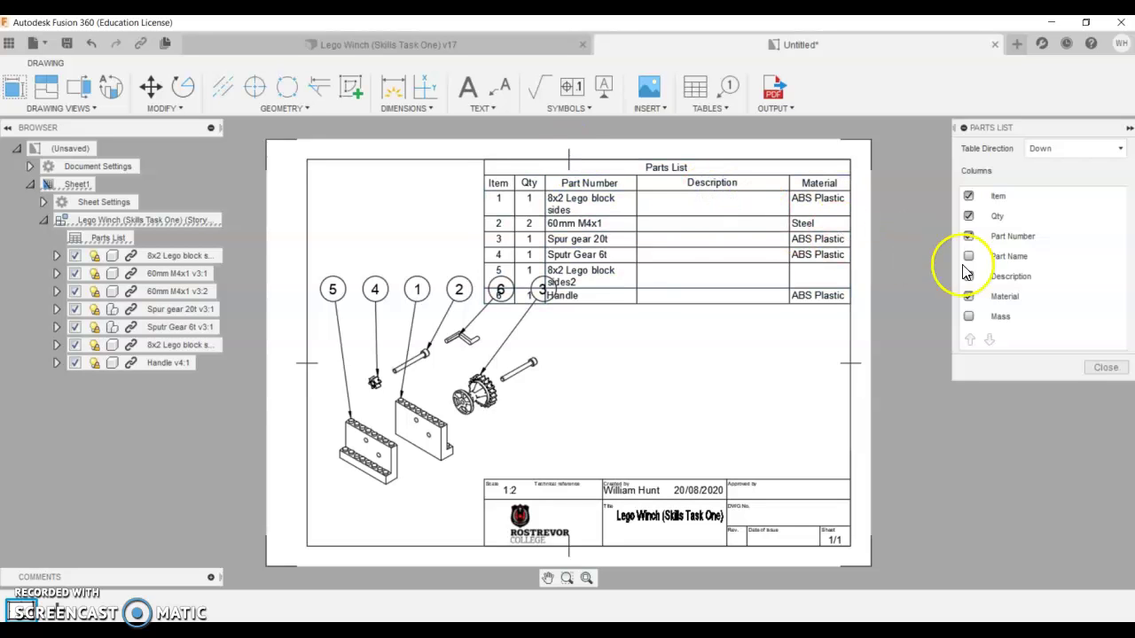
left_click(971, 276)
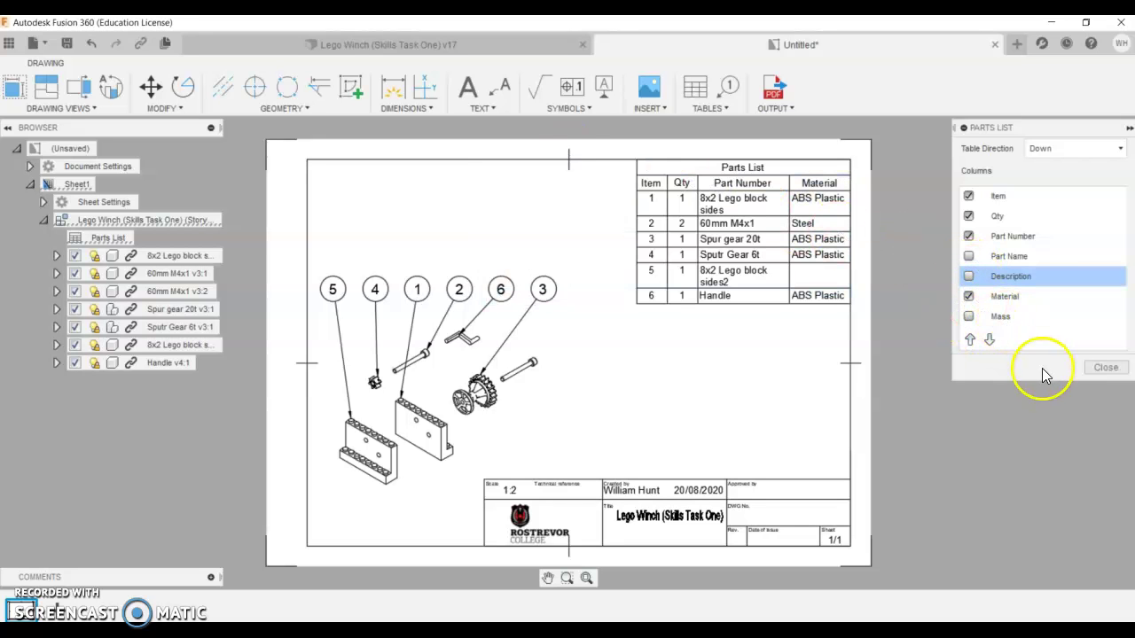
left_click(1107, 368)
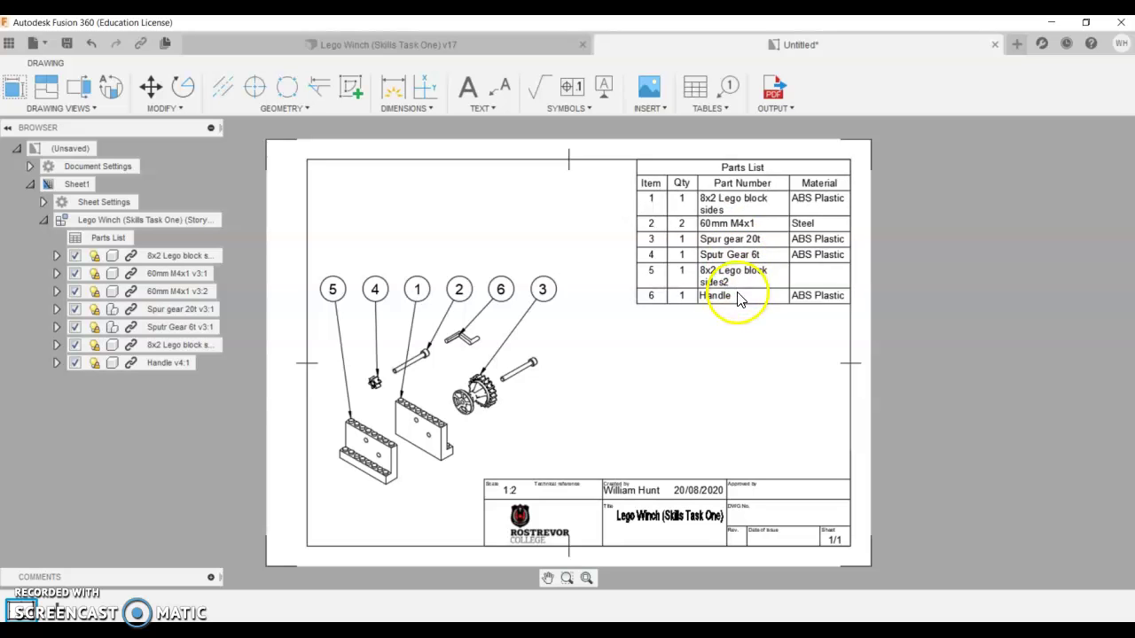
left_click(590, 224)
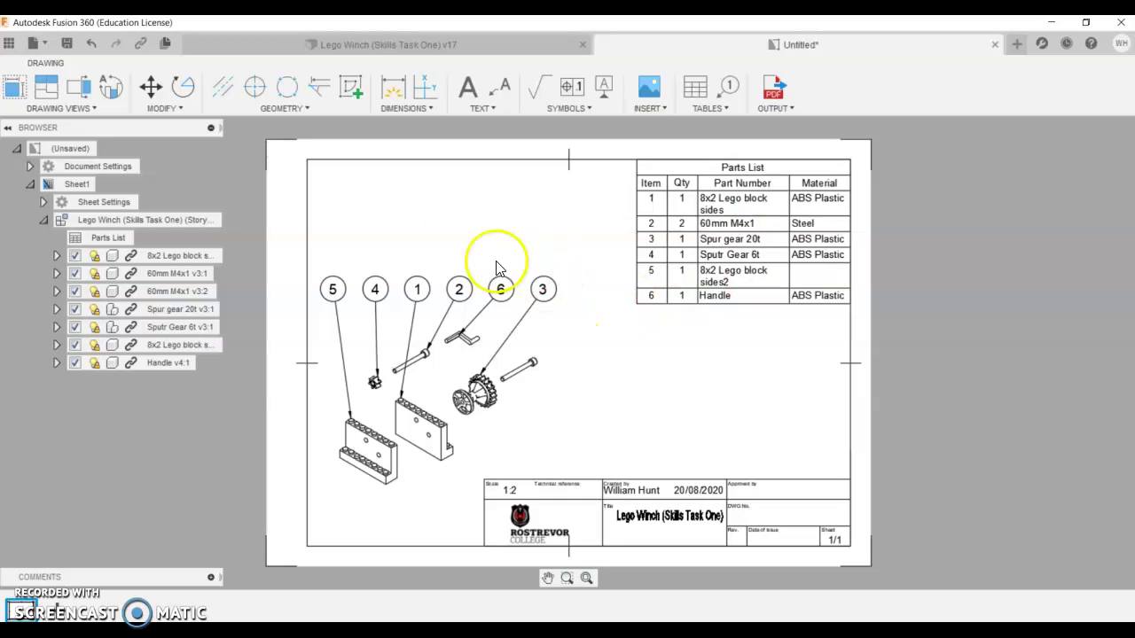
left_click(9, 44)
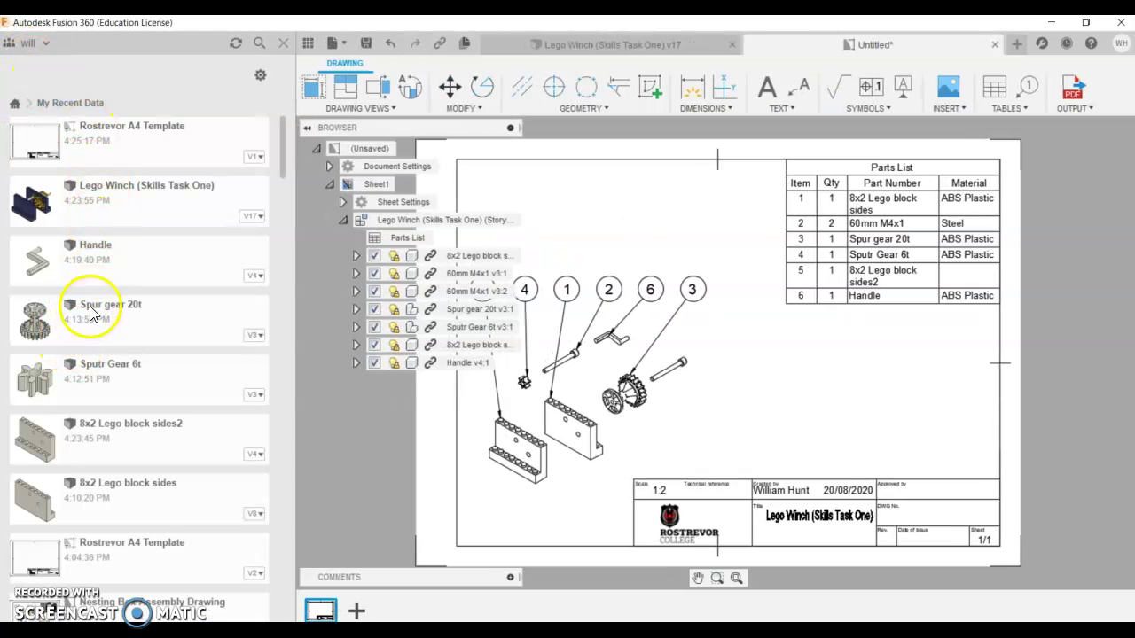
right_click(98, 307)
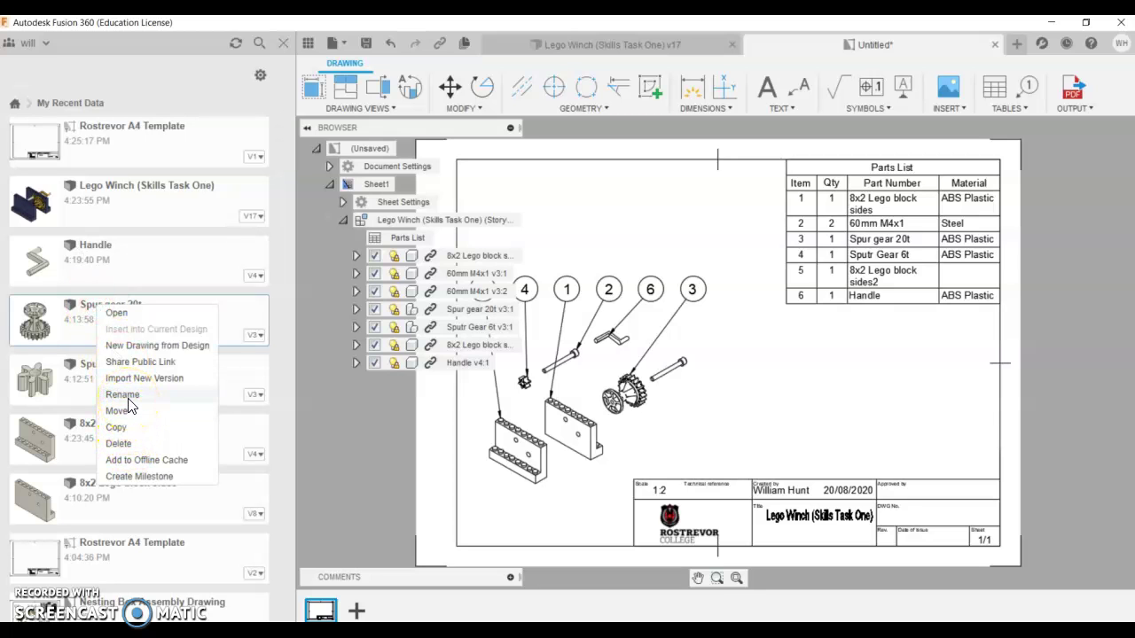
left_click(795, 379)
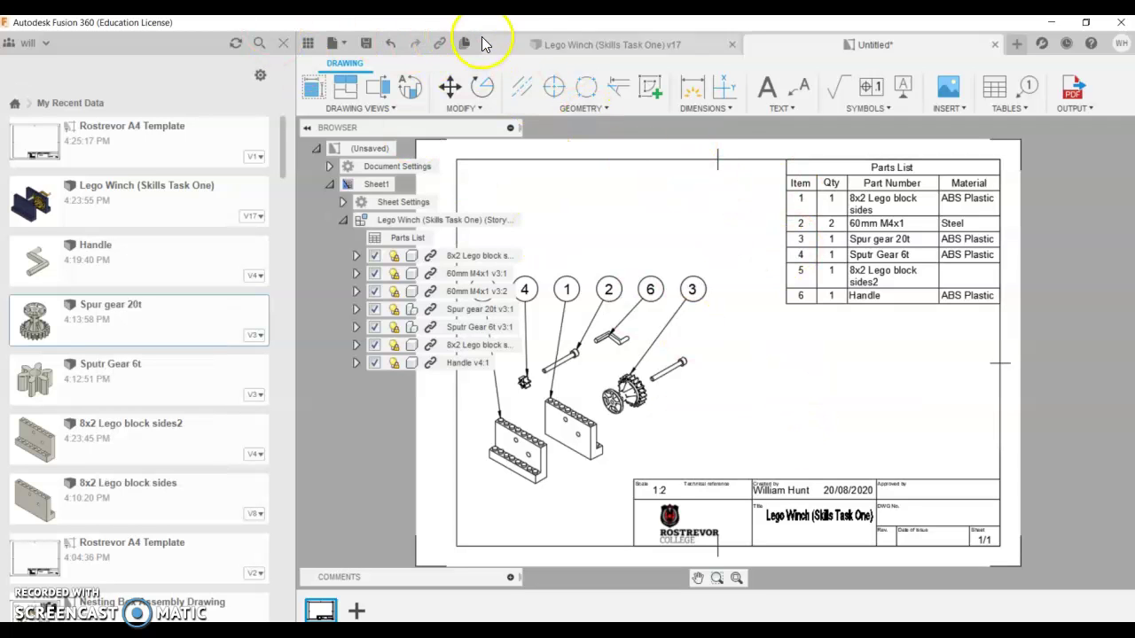
left_click(284, 46)
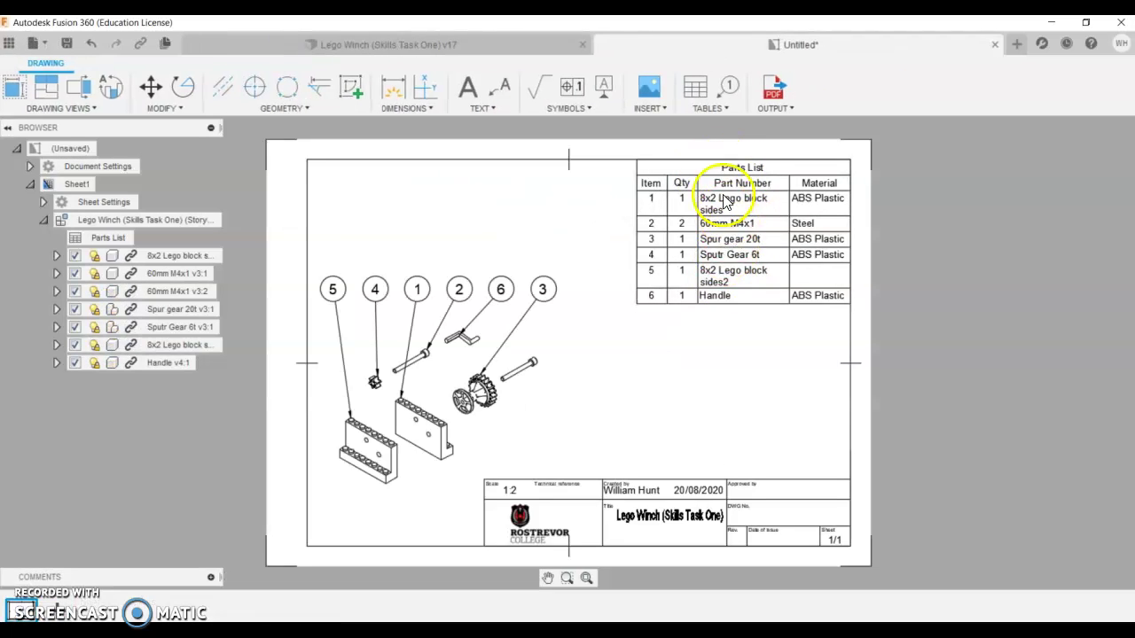
- Shift the exploded view higher and right, and move the parts list to the top right
left_click(467, 424)
left_click(442, 417)
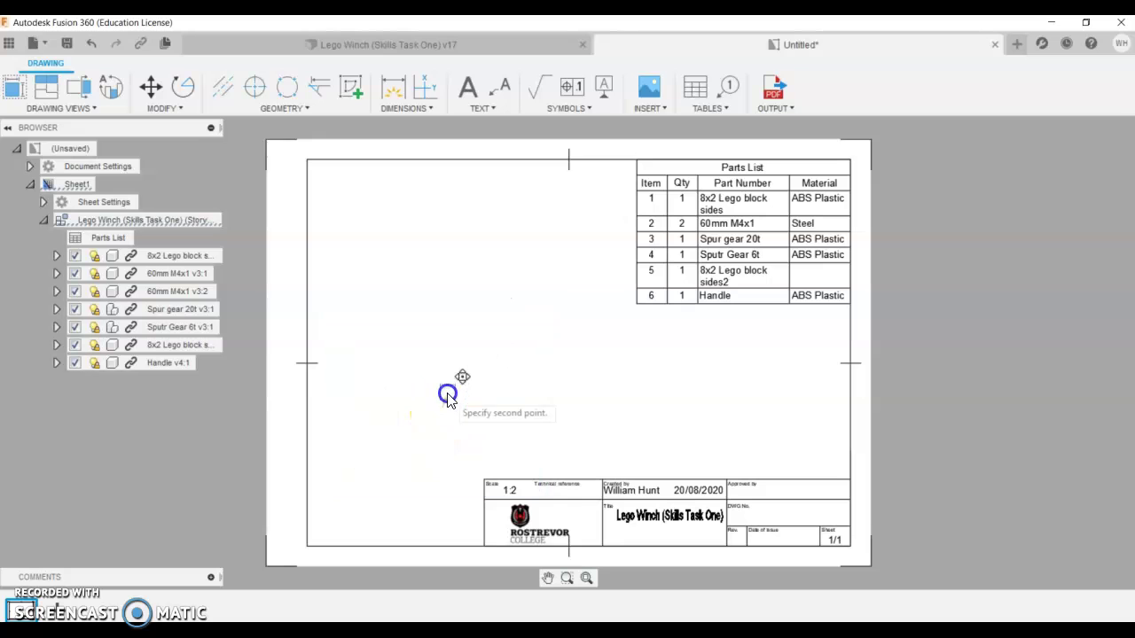
left_click(476, 350)
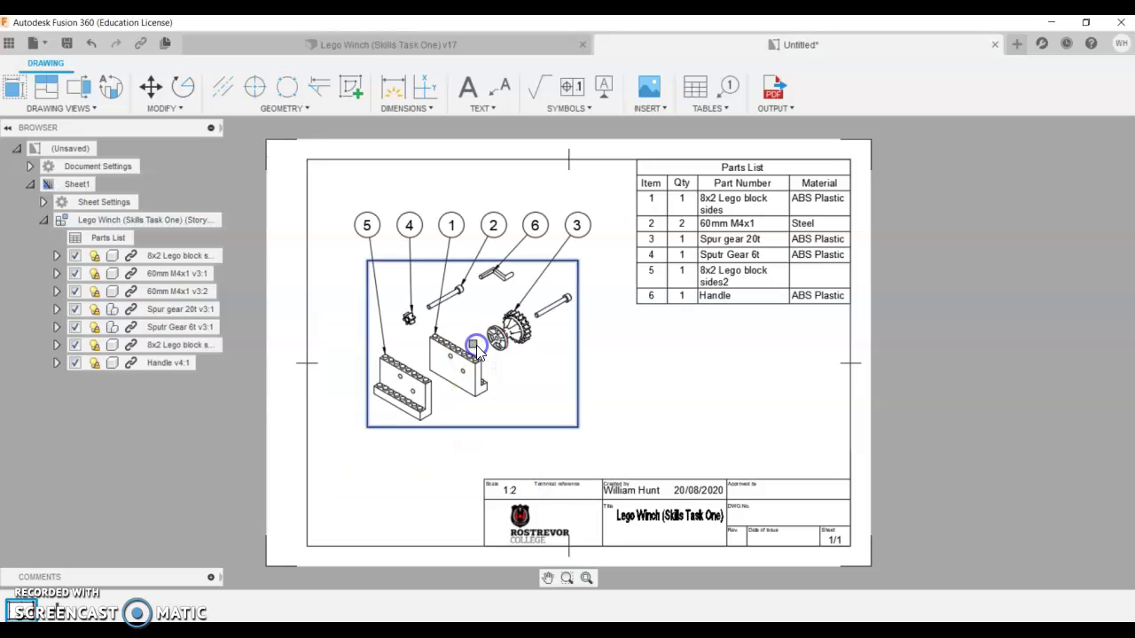
left_click(710, 392)
left_click(697, 217)
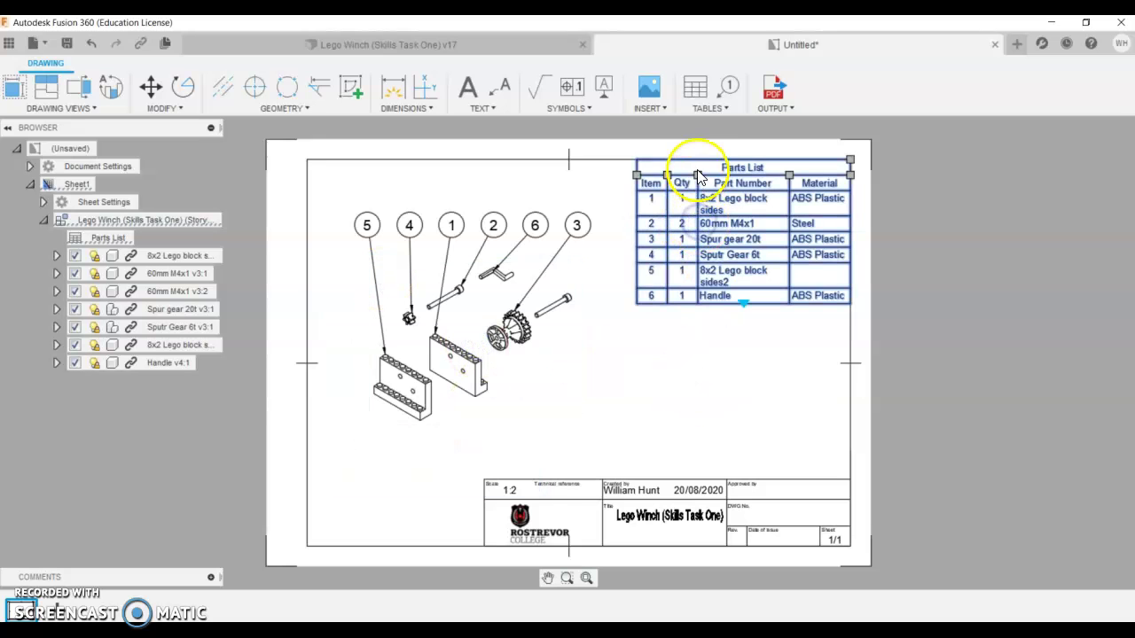
left_click(698, 175)
left_click(669, 181)
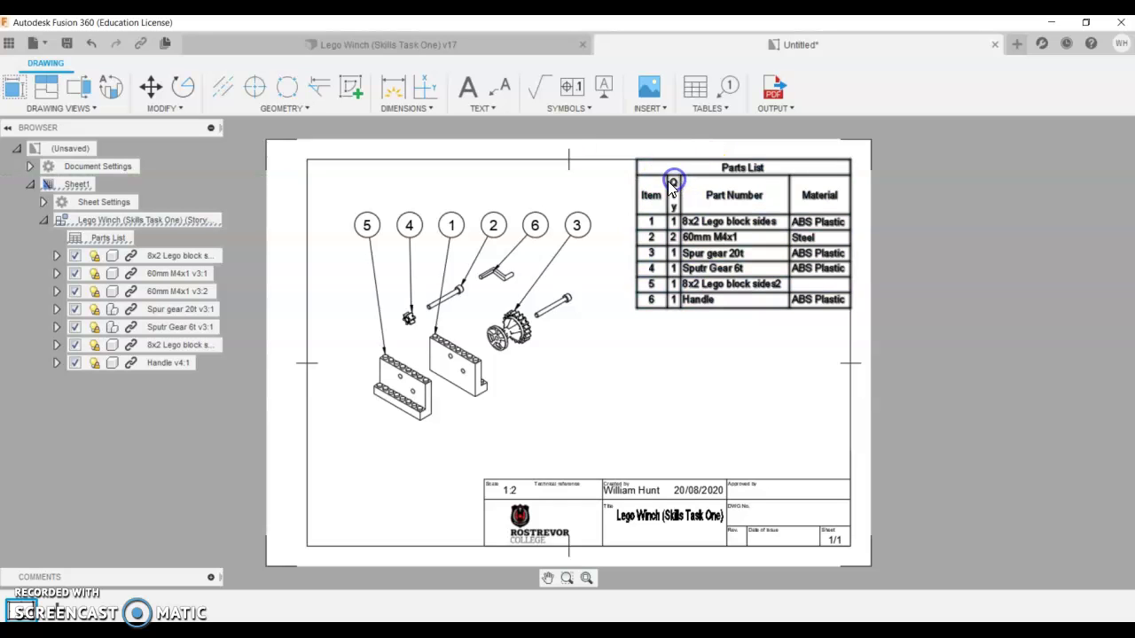
- Resize the parts list's column grips so each row fits on a single line
left_click(637, 176)
left_click(616, 175)
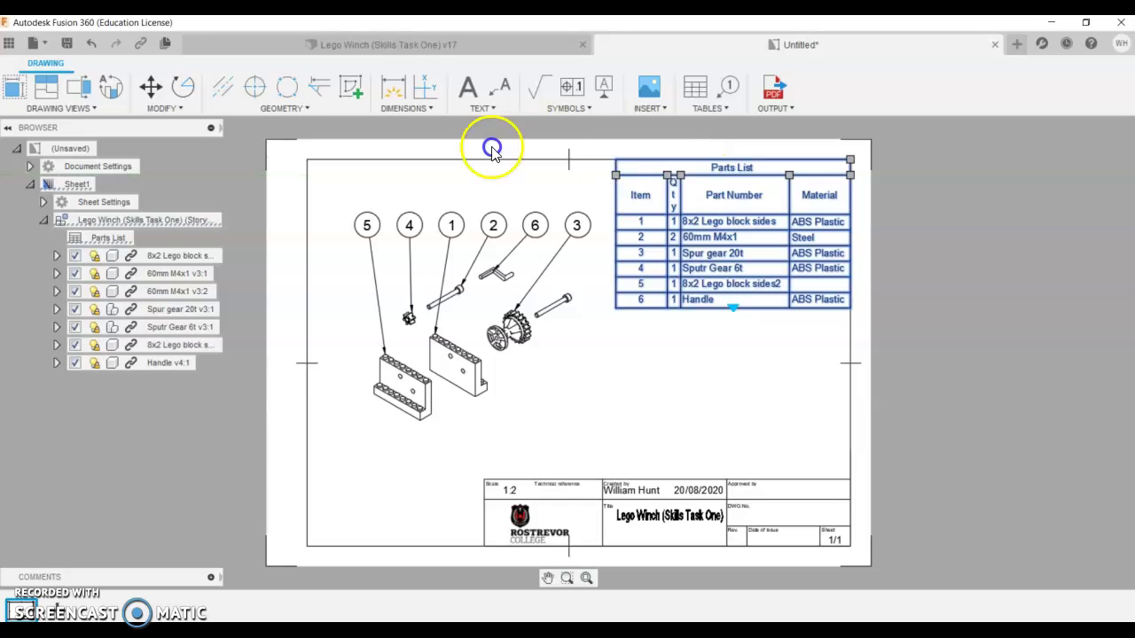
double_click(656, 176)
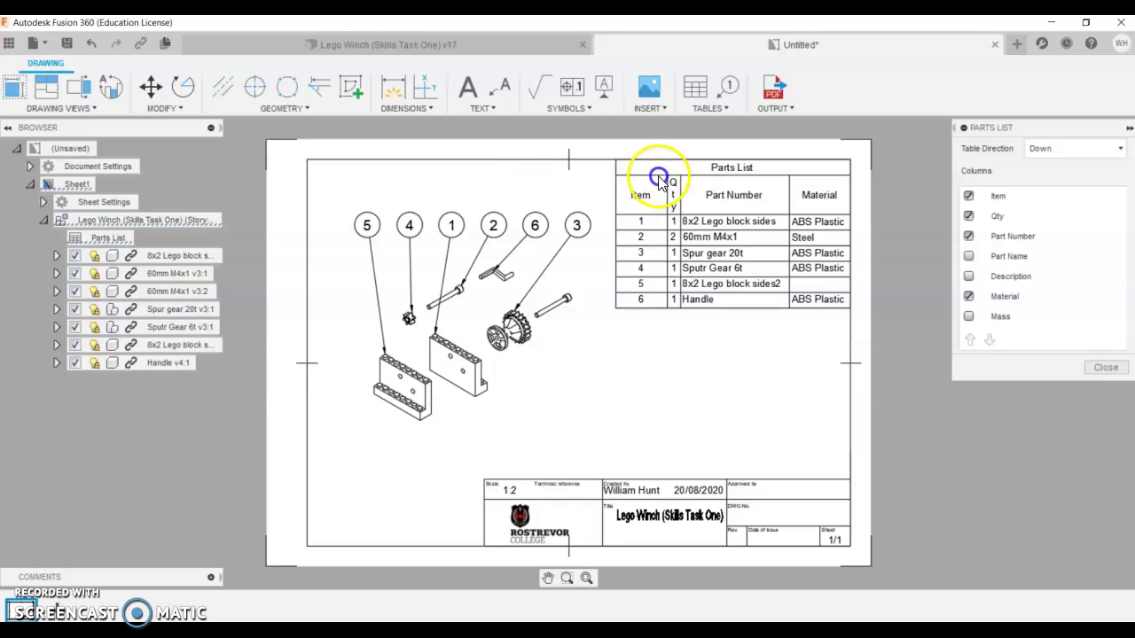
left_click(1104, 367)
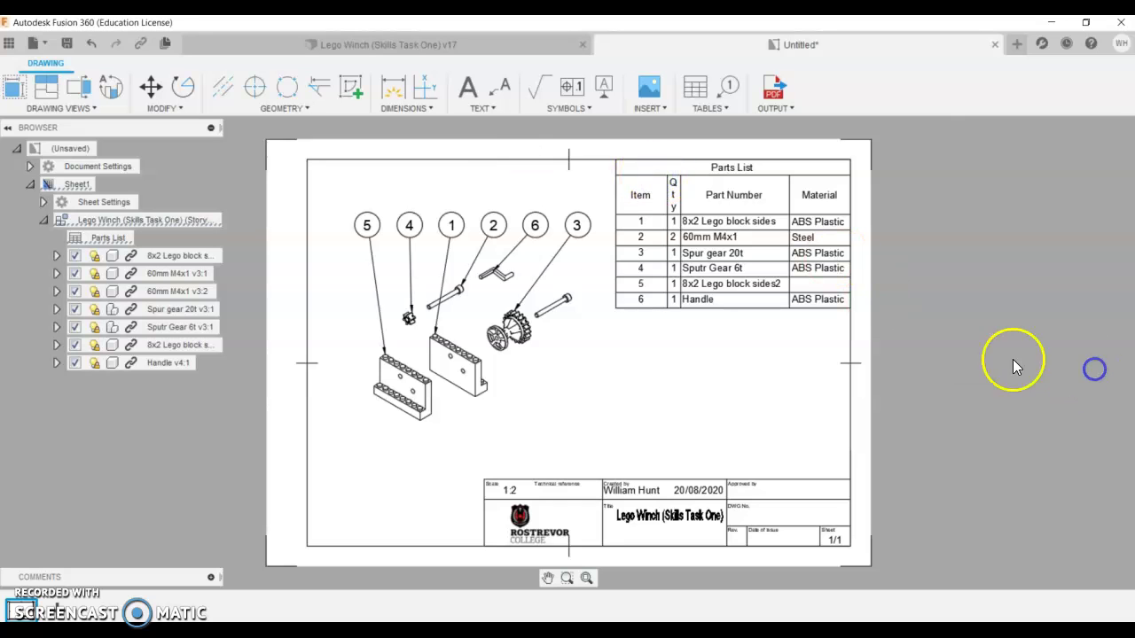
left_click(661, 181)
left_click(662, 176)
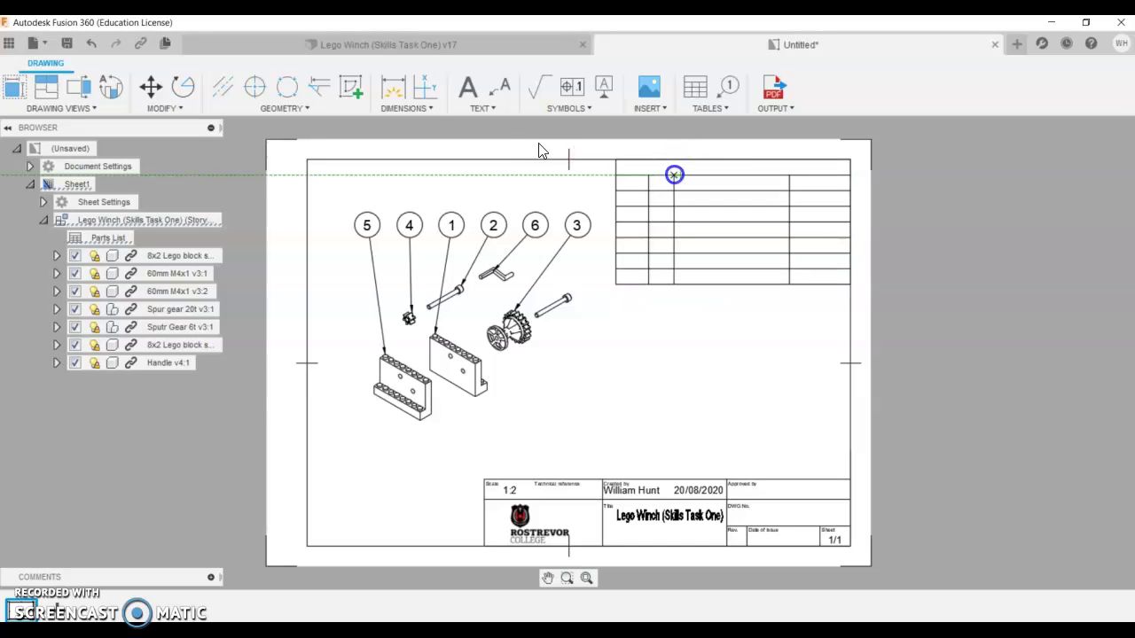
left_click(674, 174)
left_click(782, 174)
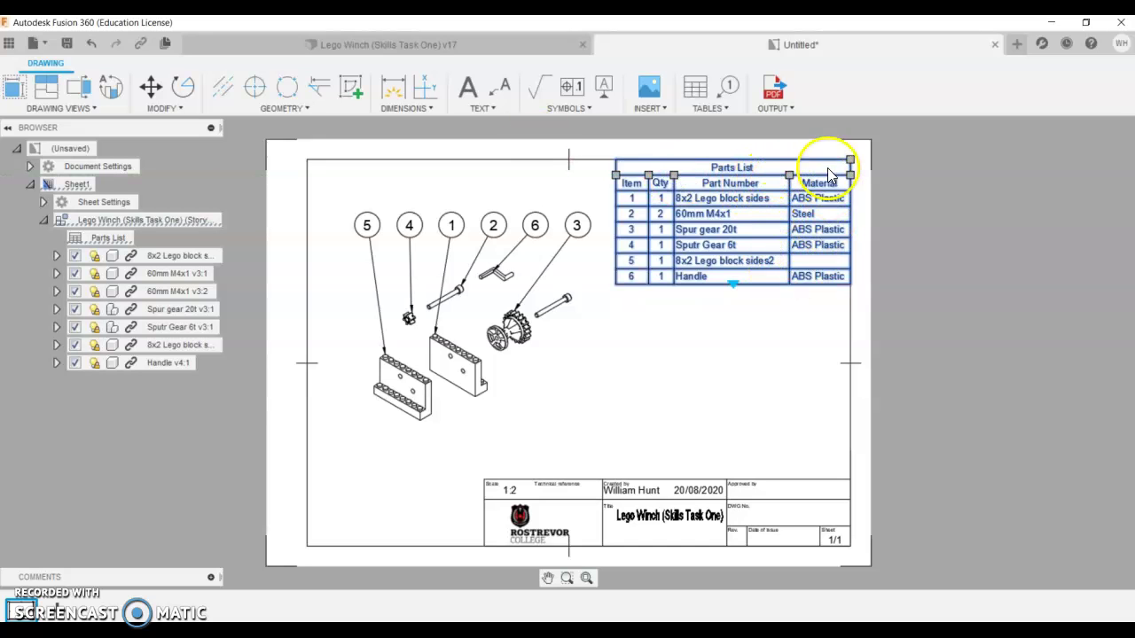
left_click(639, 385)
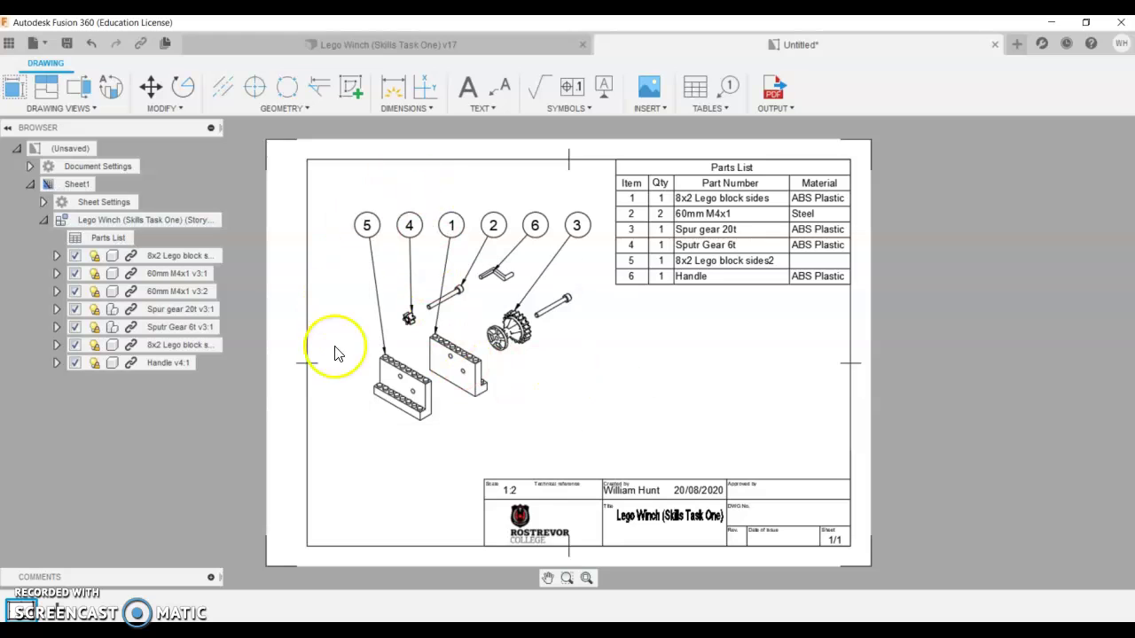
- Space balloons 5 and 4 evenly along the alignment guide at the row's left
left_click(366, 224)
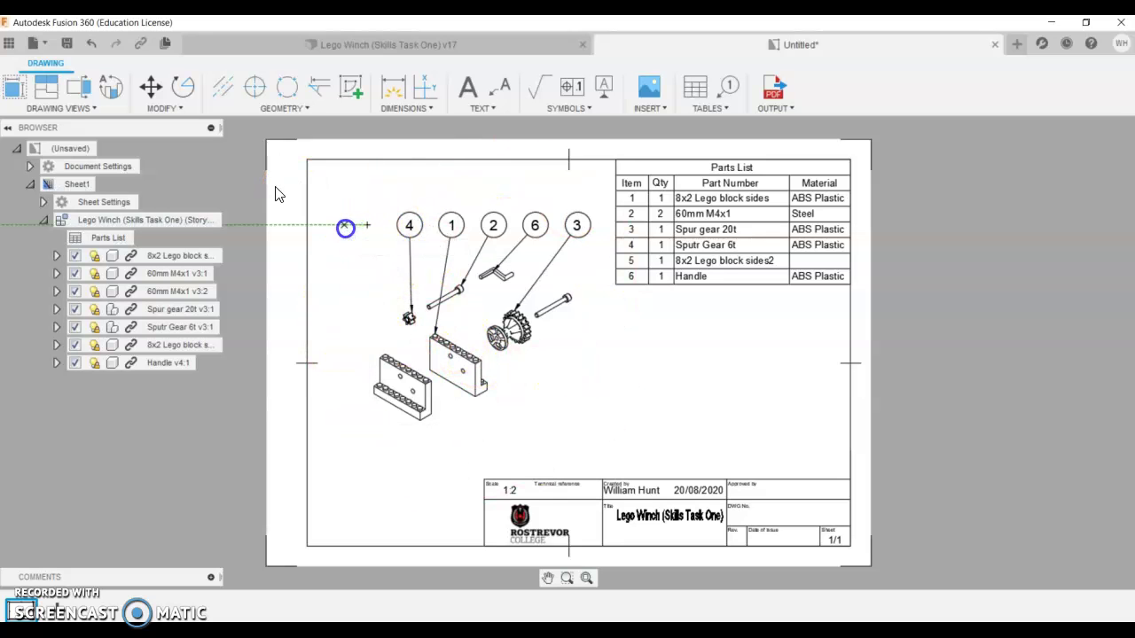
left_click(344, 227)
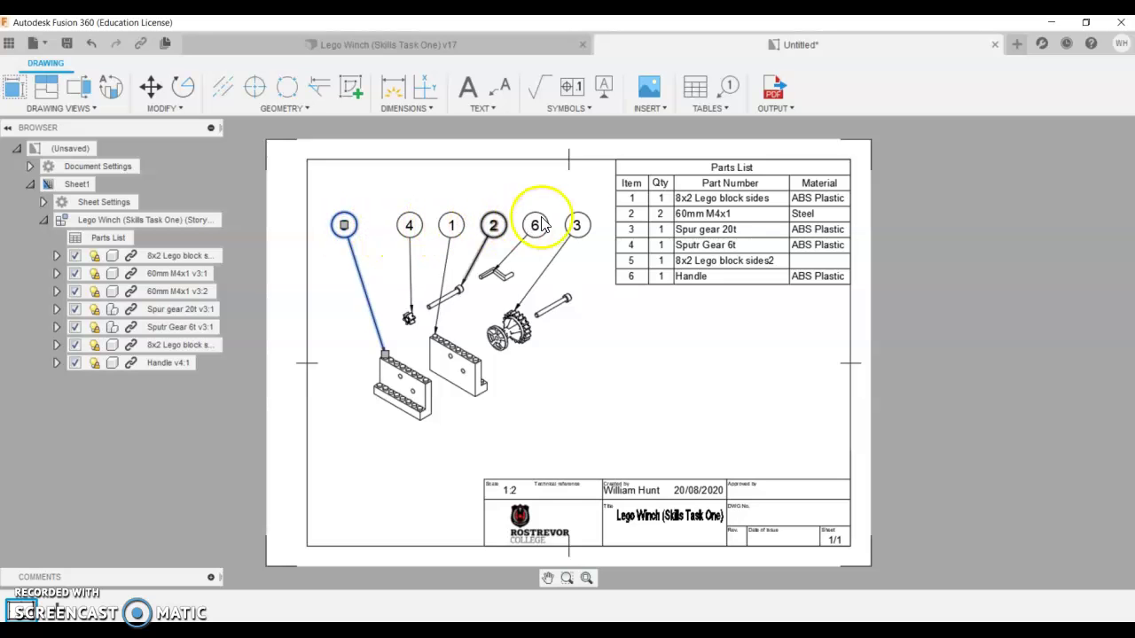
left_click(408, 226)
mouse_move(409, 228)
left_mouse_down()
mouse_move(329, 182)
mouse_move(394, 230)
mouse_move(422, 228)
left_mouse_up()
left_click(451, 227)
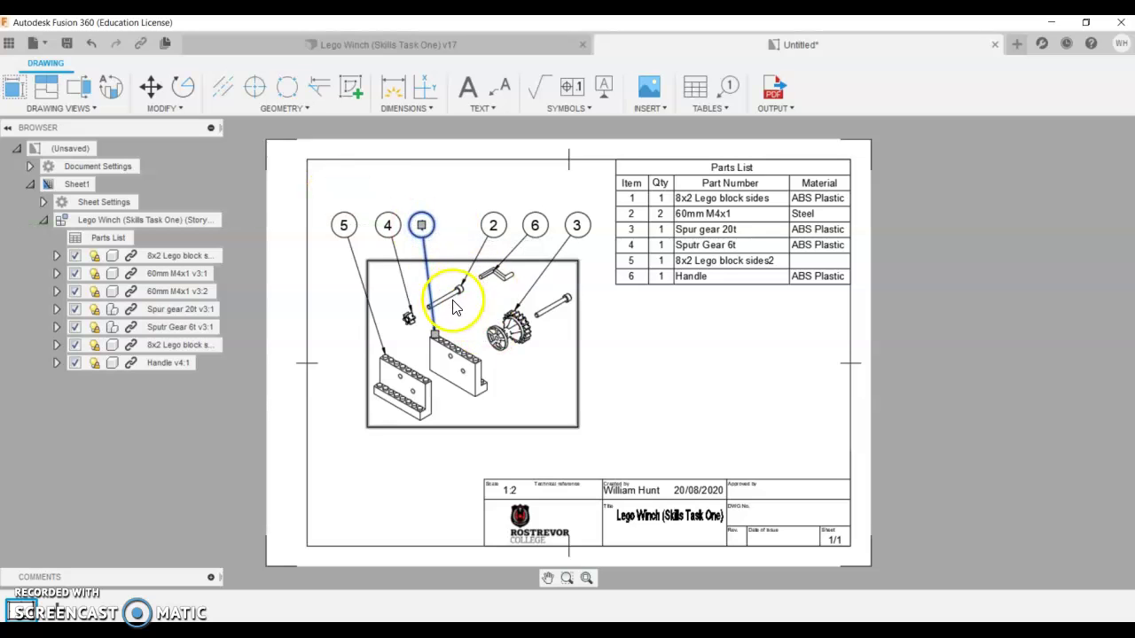
left_click(349, 230)
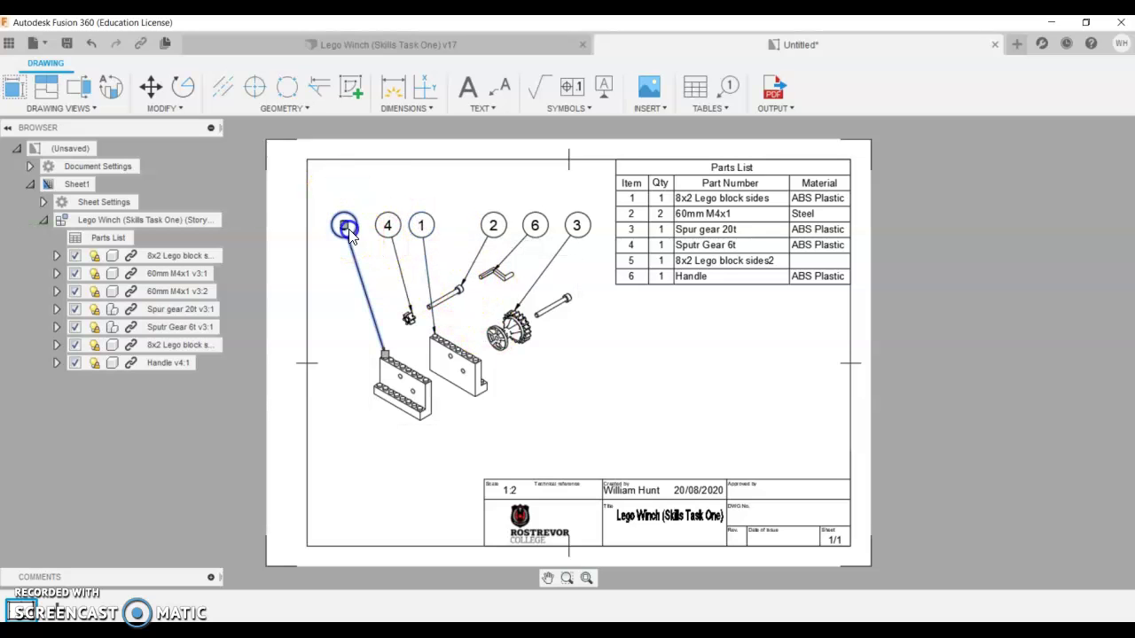
mouse_move(345, 227)
left_mouse_down()
mouse_move(329, 225)
mouse_move(365, 226)
left_mouse_up()
left_click(309, 177)
left_click(388, 228)
left_click(421, 225)
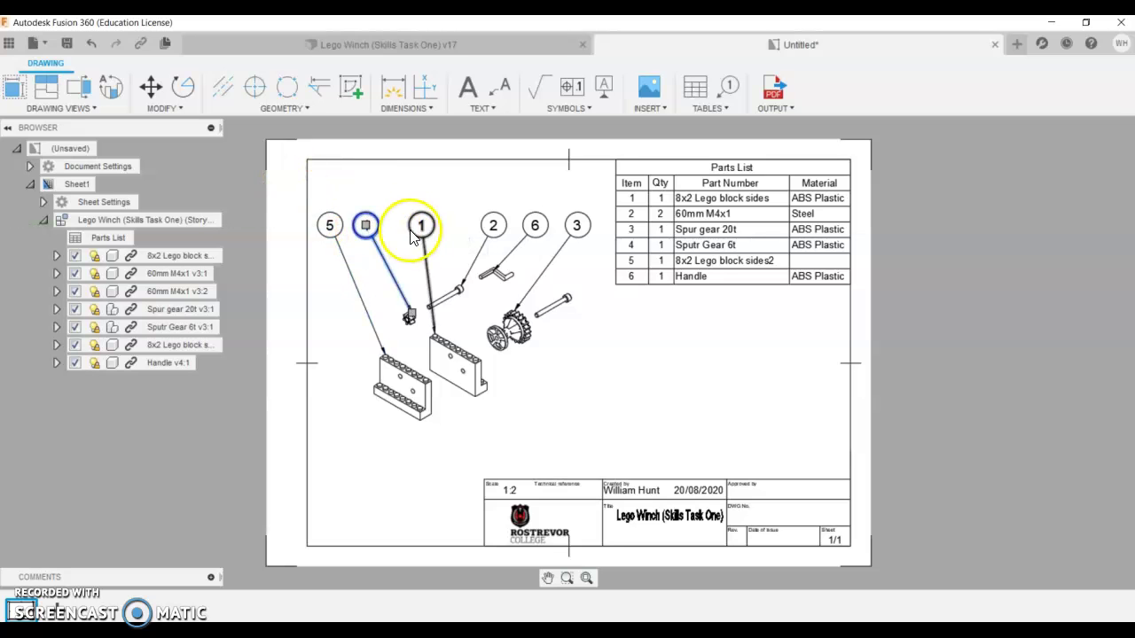
left_click(402, 226)
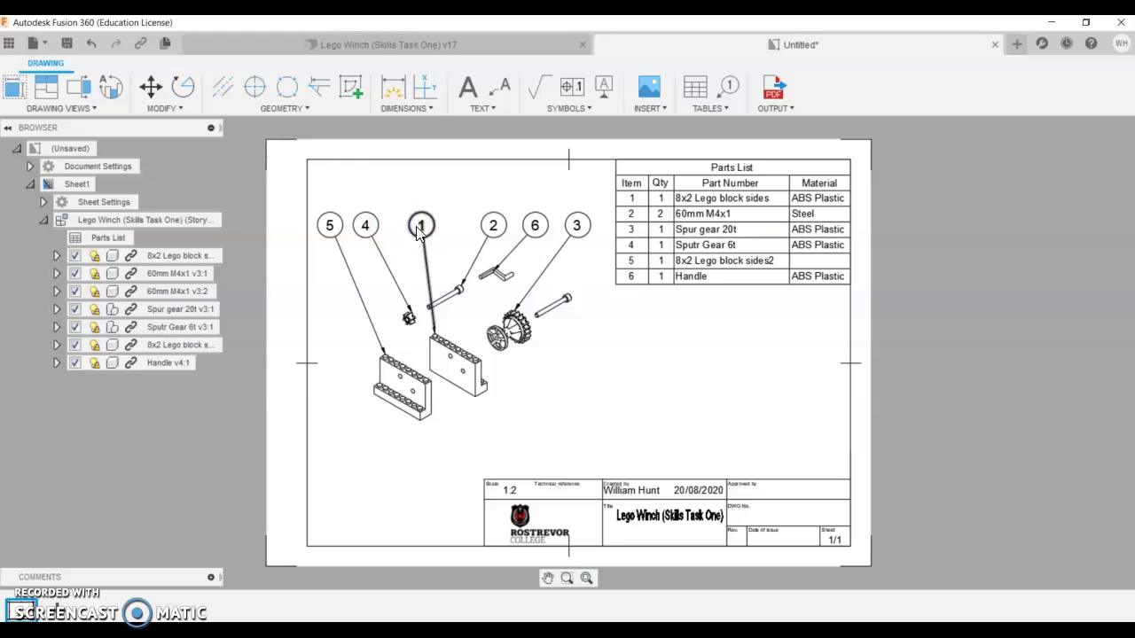
- Move balloon 1 beside balloon 4 with its leader on the block, then align balloons 2 and 6
left_click(420, 227)
left_click_drag(420, 227, 401, 226)
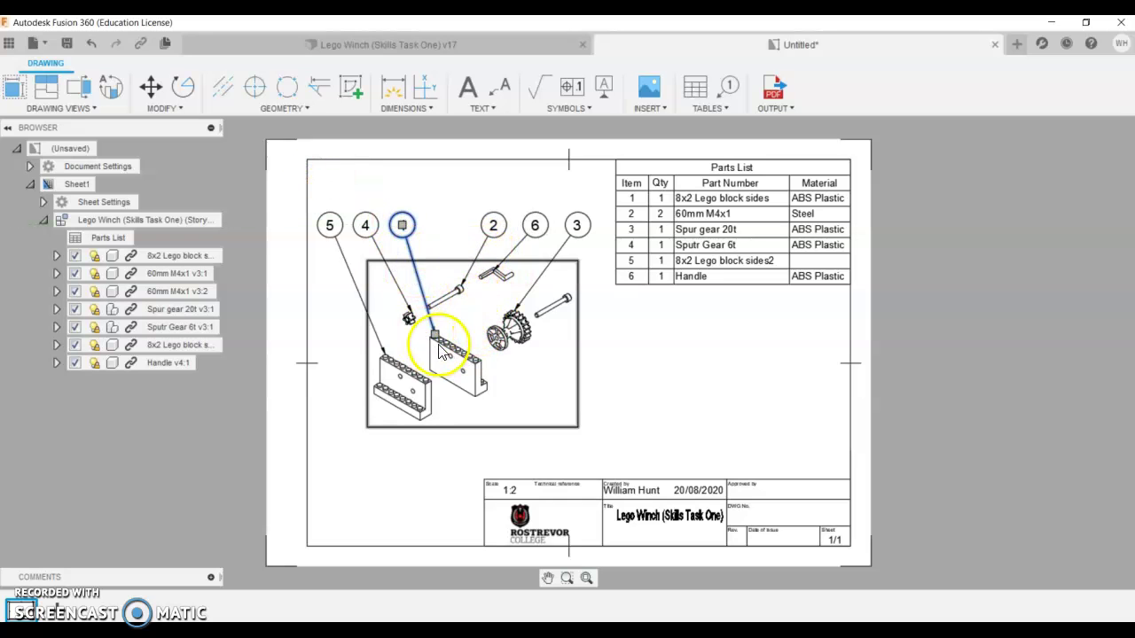
mouse_move(439, 346)
left_mouse_down()
mouse_move(426, 327)
mouse_move(429, 340)
left_mouse_up()
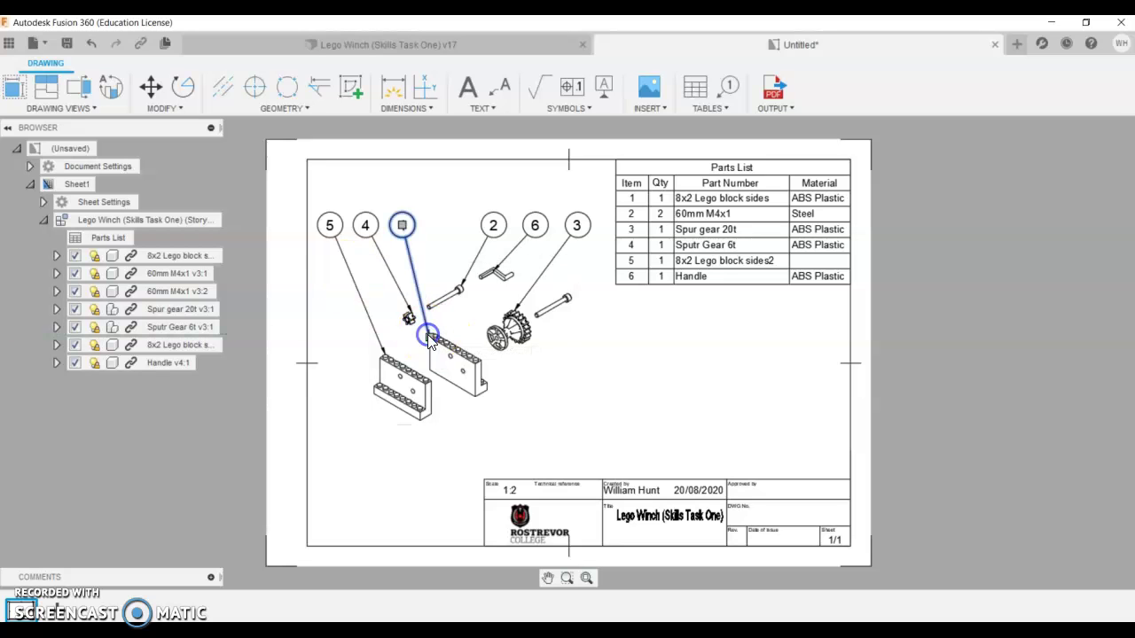
left_click(494, 225)
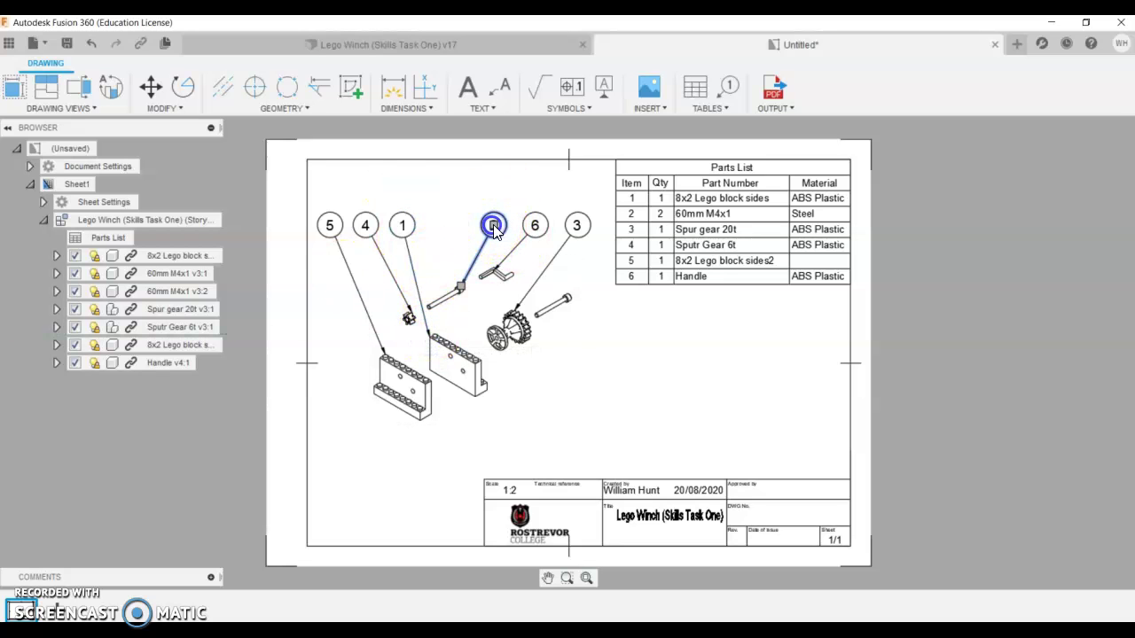
left_click_drag(494, 225, 552, 226)
left_click(535, 226)
left_click(576, 225)
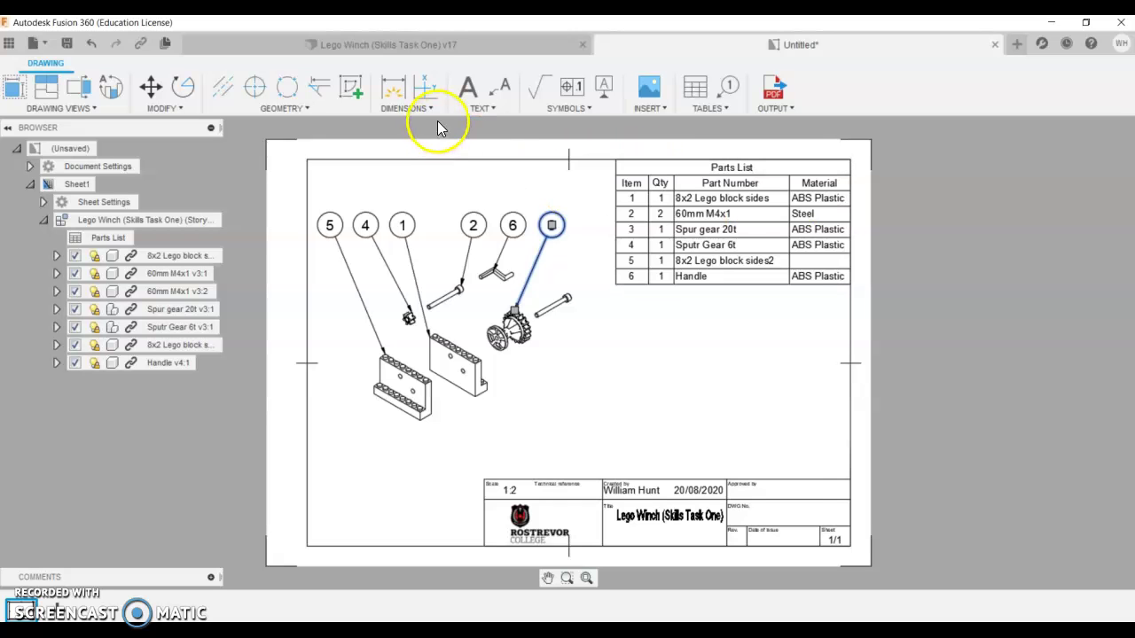
- Add a balloon 2 on the right-hand pin, in line with the balloon row
left_click(729, 91)
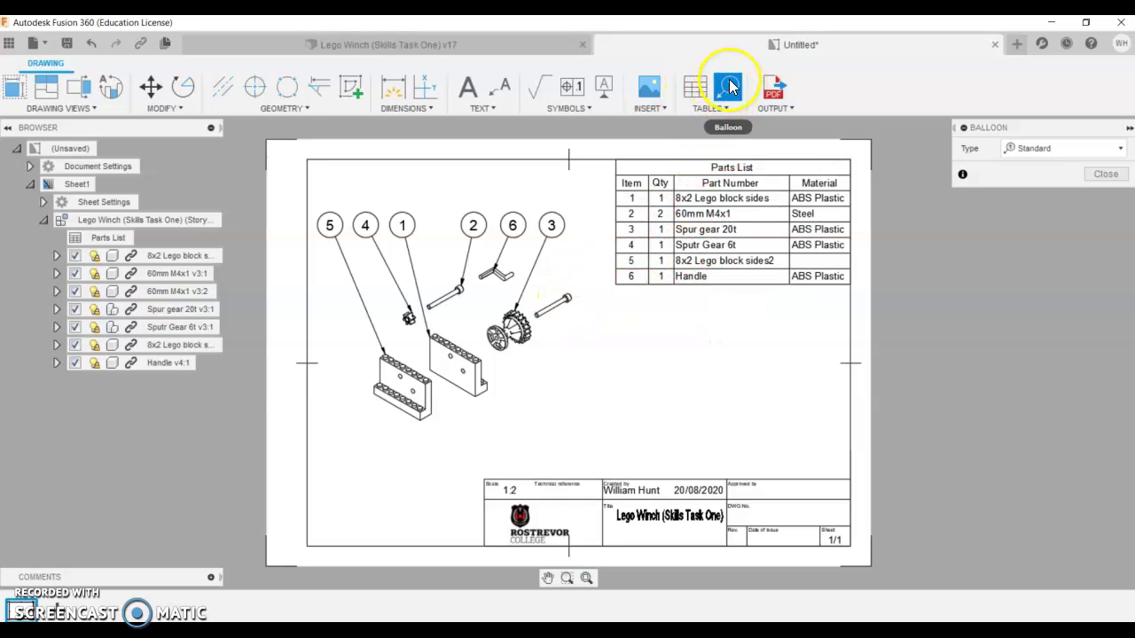
left_click(584, 232)
left_click(1100, 176)
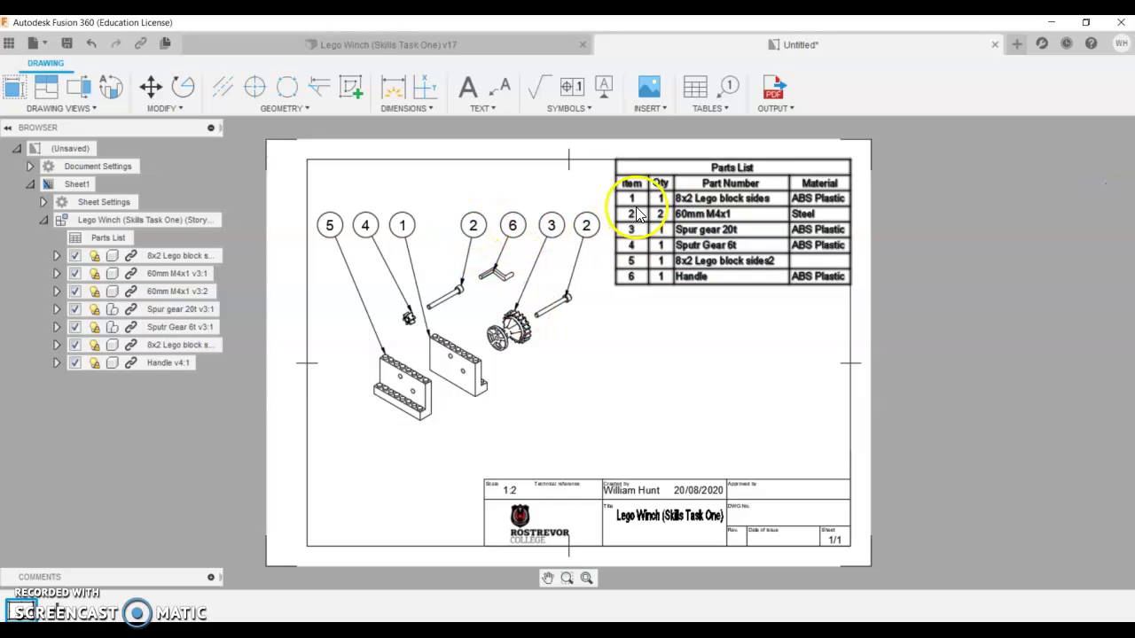
- Set the exploded view style to Shaded, trying Shaded with Hidden Edges before reverting
left_click(577, 383)
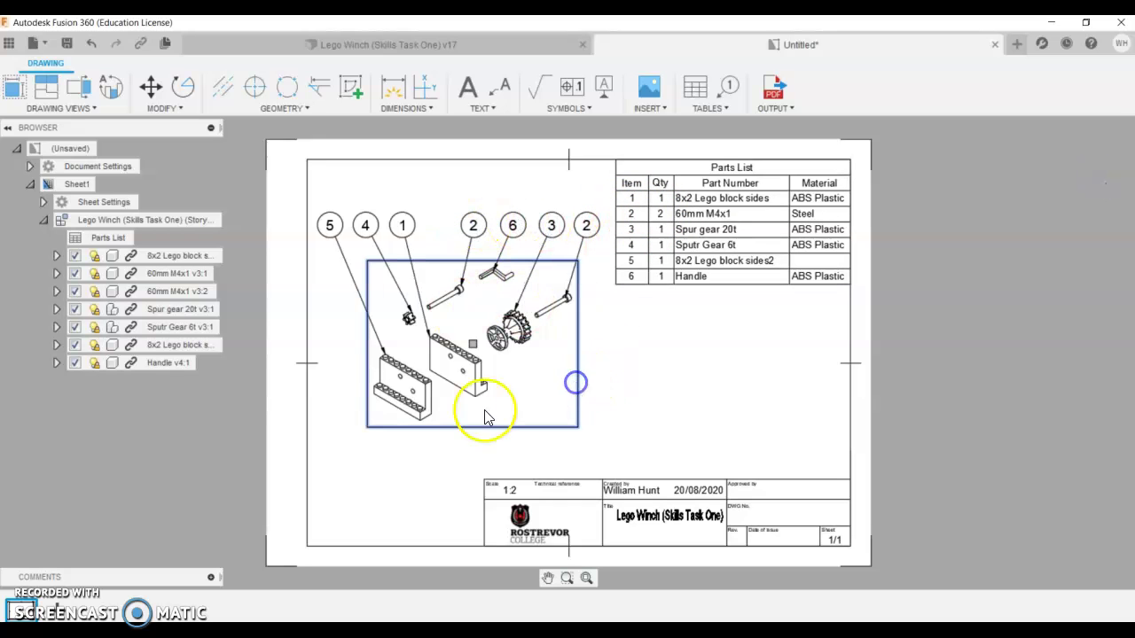
left_click(479, 366)
left_click(479, 365)
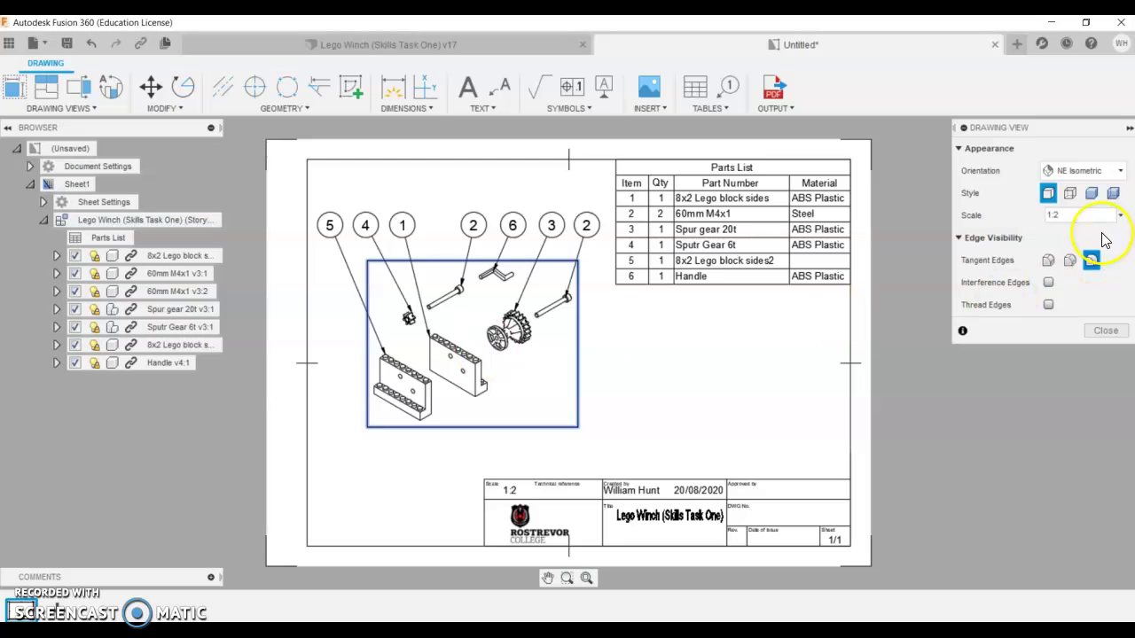
left_click(1093, 192)
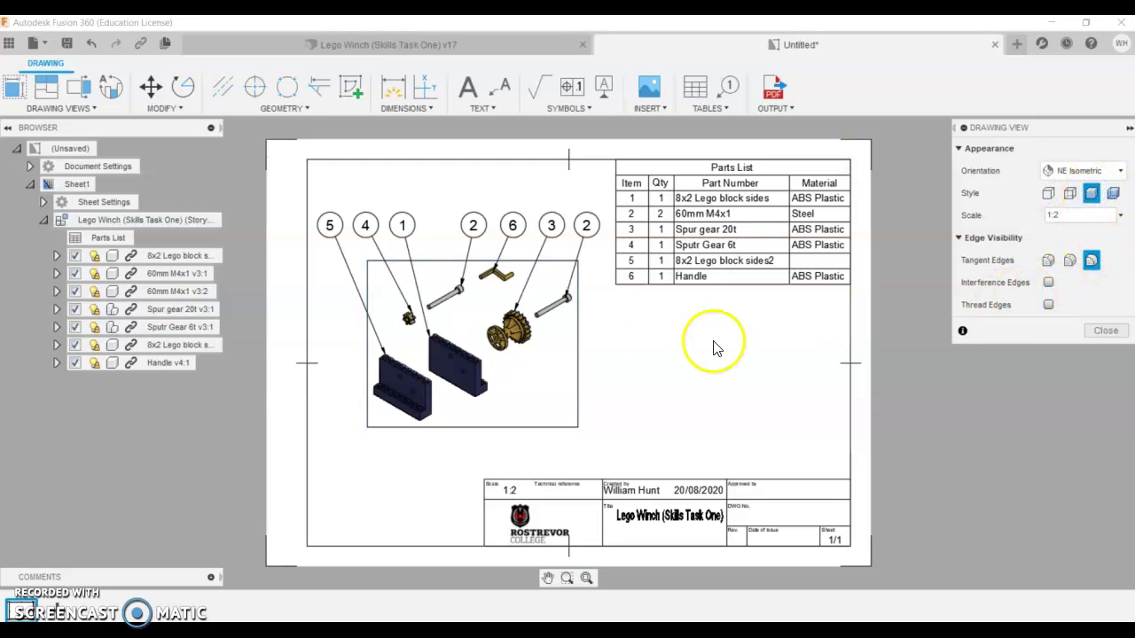
scroll(424, 366, "up", 1)
scroll(424, 366, "up", 3)
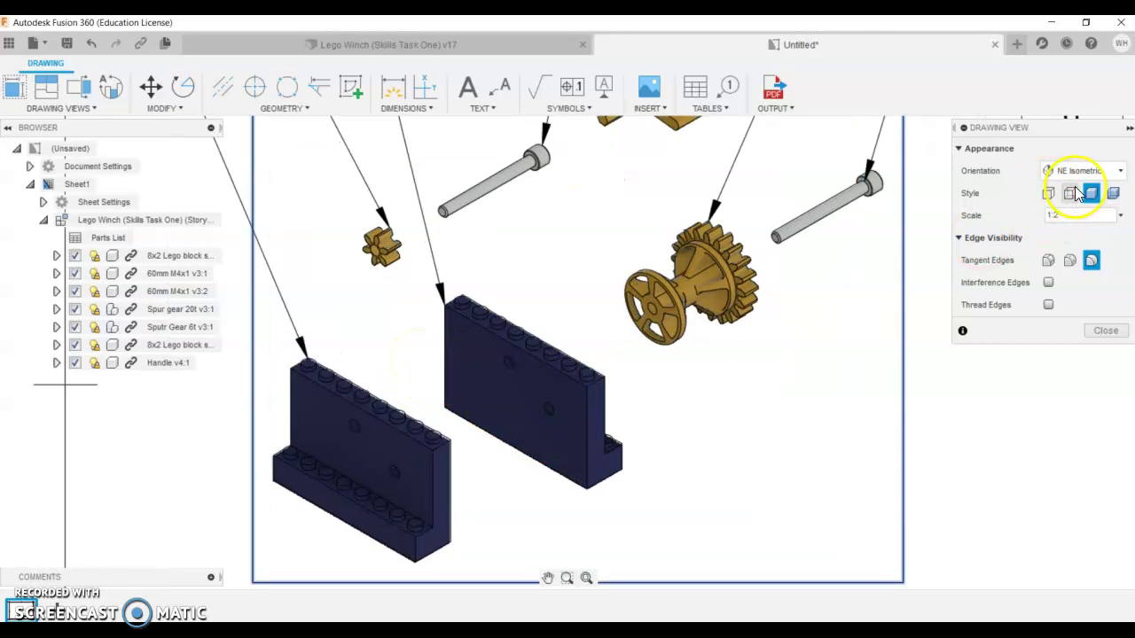
left_click(1113, 193)
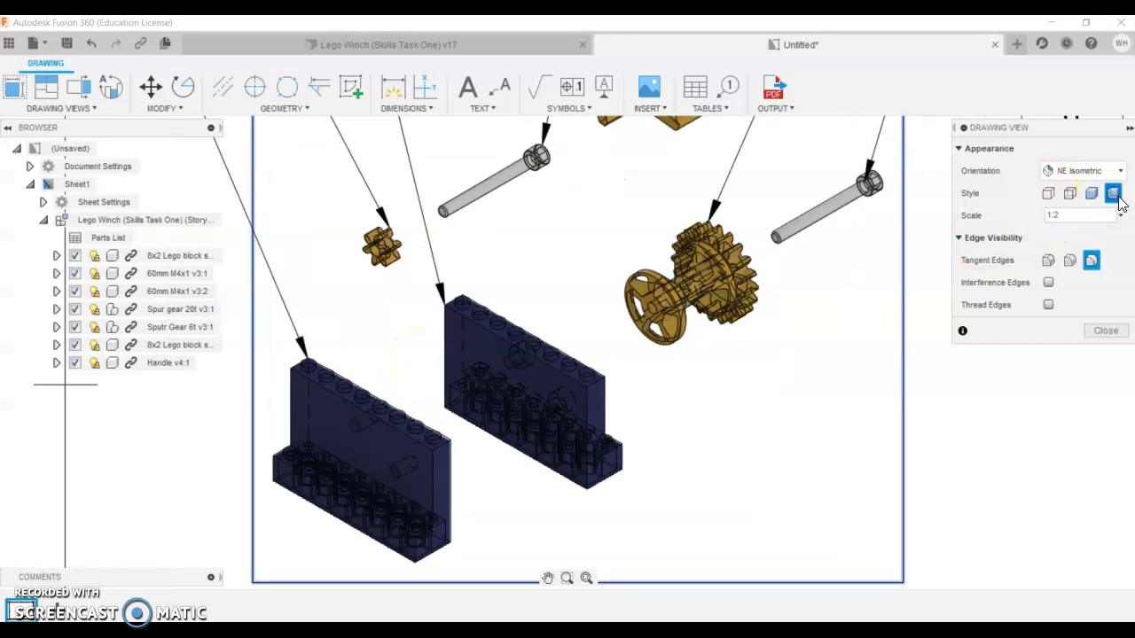
left_click(1093, 202)
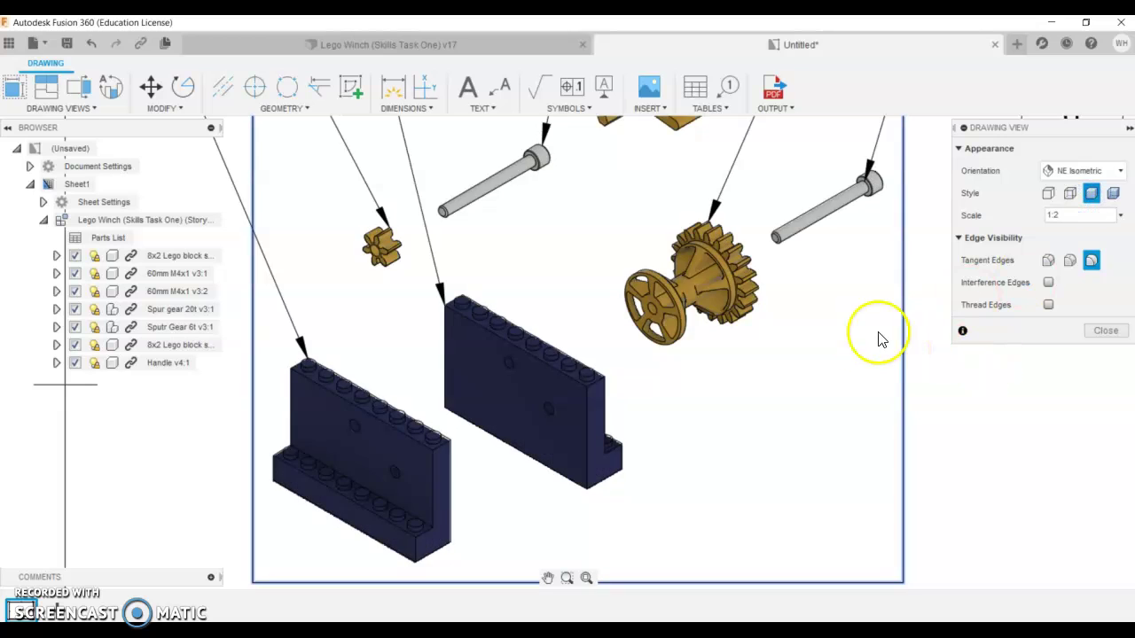
scroll(638, 301, "down", 5)
scroll(824, 291, "up", 2)
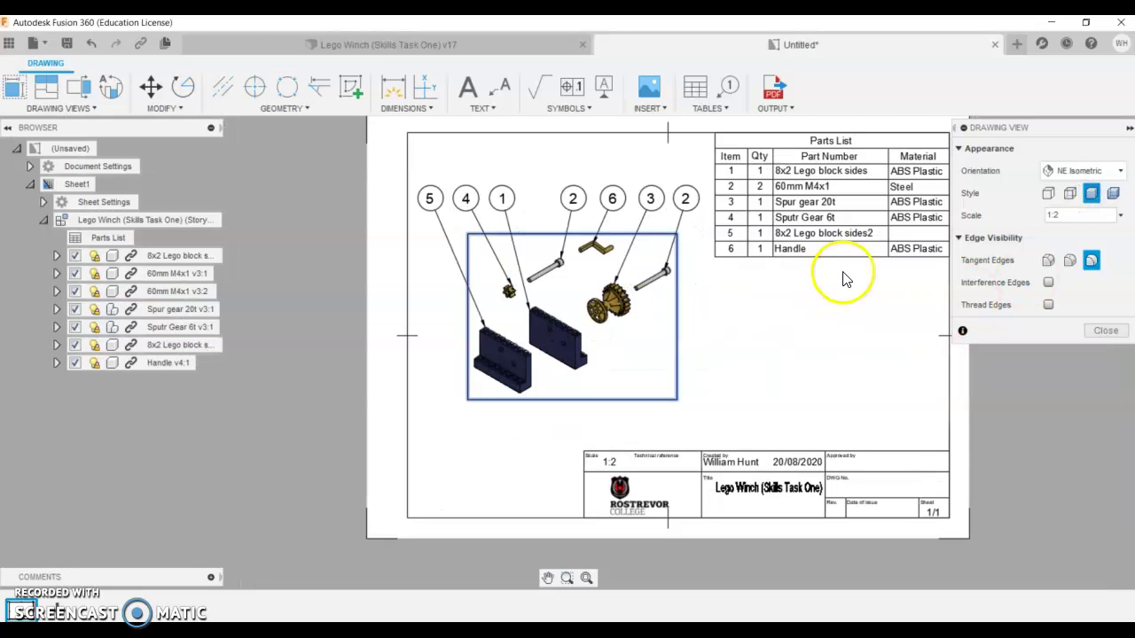